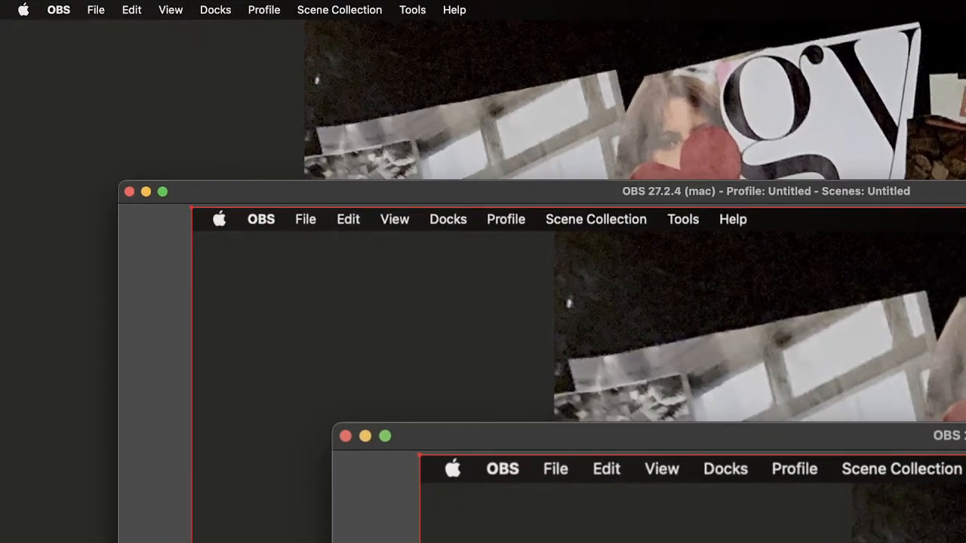
Shrink the display capture source from its corner in the OBS preview and scale it back to fill the canvas.
left_click_drag(191, 209, 469, 363)
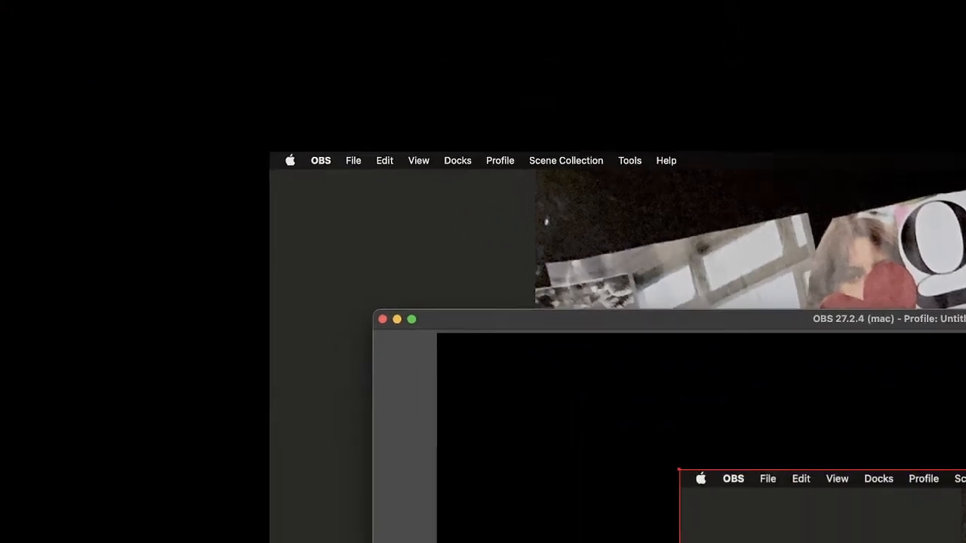
left_click_drag(679, 469, 264, 288)
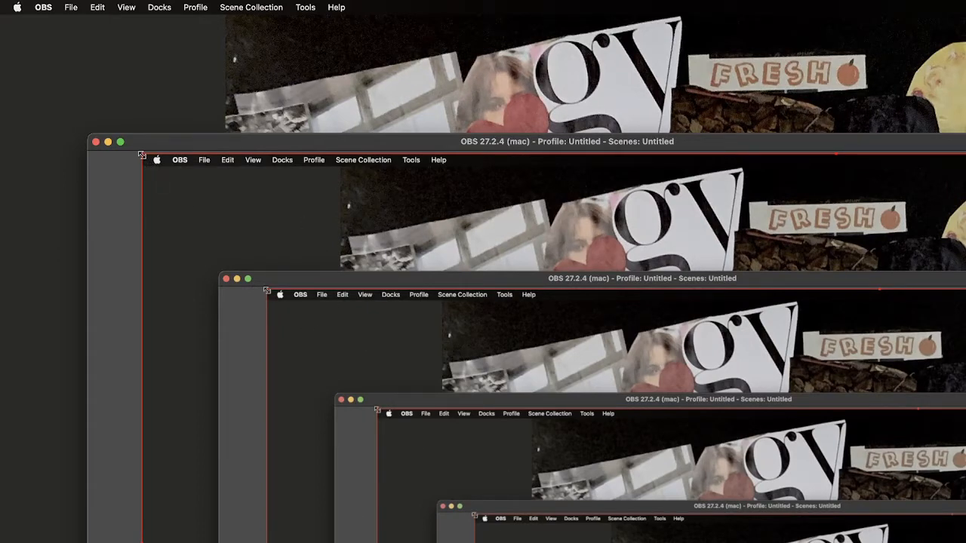
left_click_drag(142, 155, 613, 468)
left_click_drag(670, 499, 189, 230)
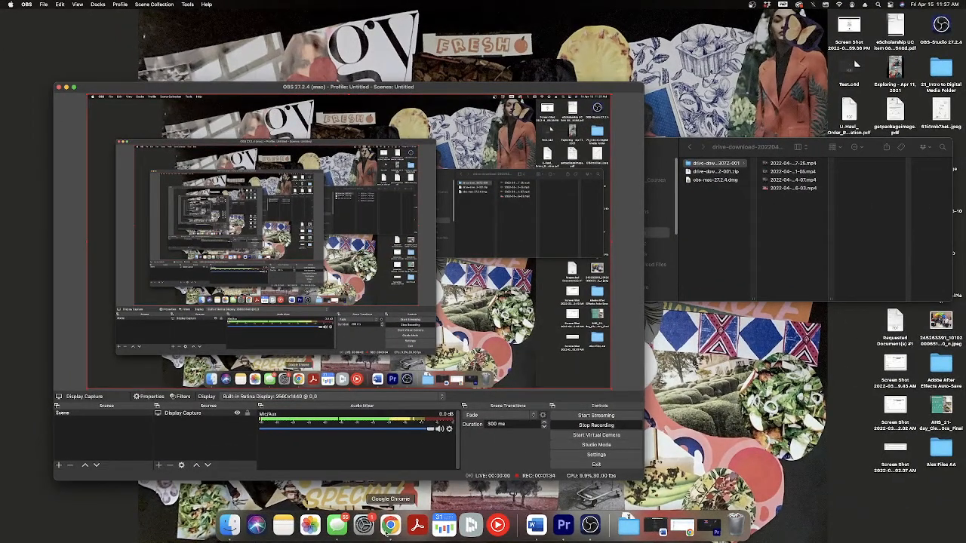
Switch to Chrome and go through My project.exe and the four uploaded .mp4 recordings in Google Drive's recent files.
left_click(390, 526)
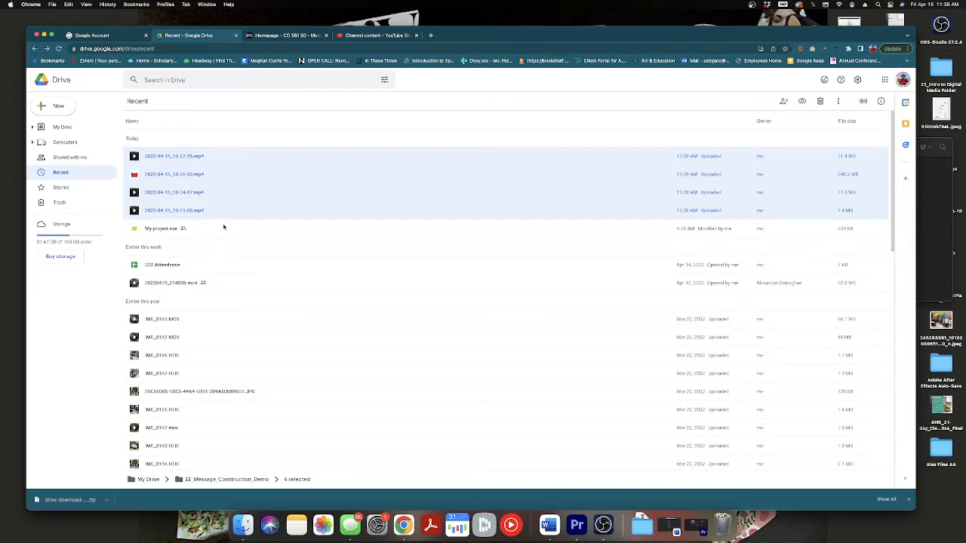
left_click(154, 229)
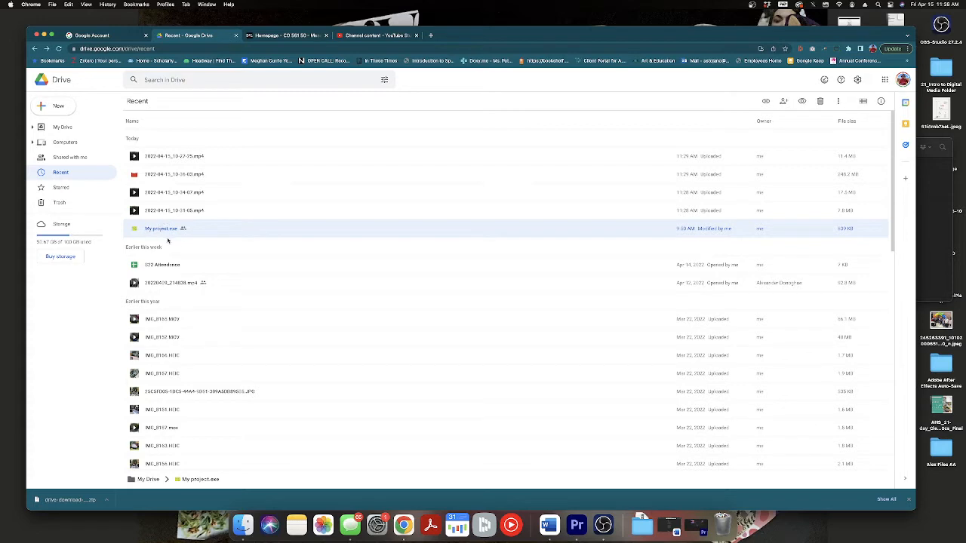
left_click(215, 159)
left_click(218, 174)
left_click(218, 192)
left_click(217, 207)
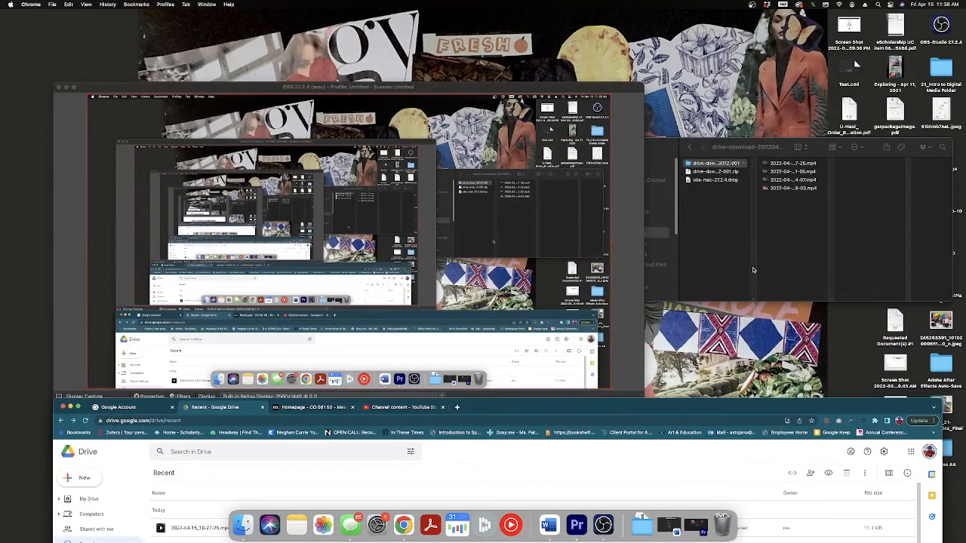
Bring the Finder download folder forward, minimize OBS, and preview the four downloaded .mp4 recordings one by one.
left_click(752, 157)
left_click_drag(752, 157, 590, 158)
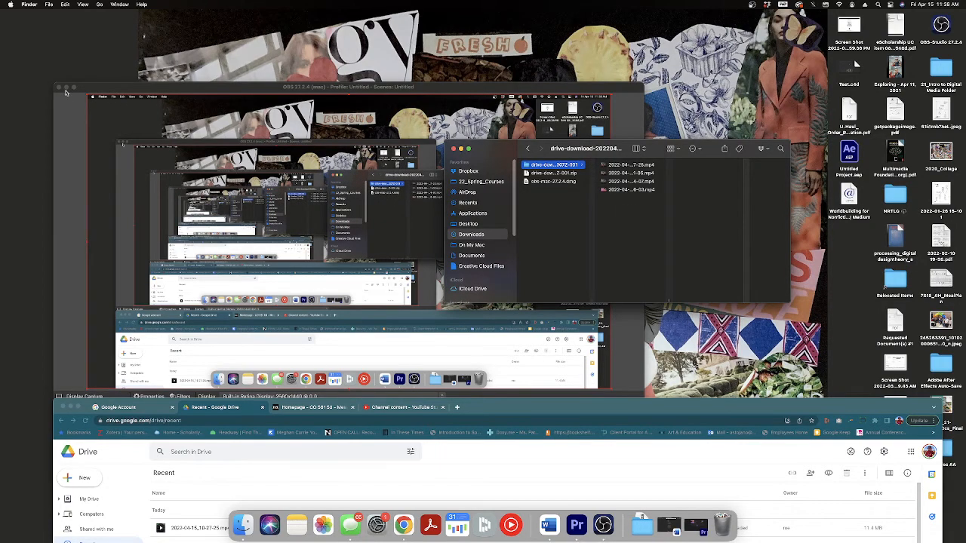
left_click(66, 87)
left_click(635, 165)
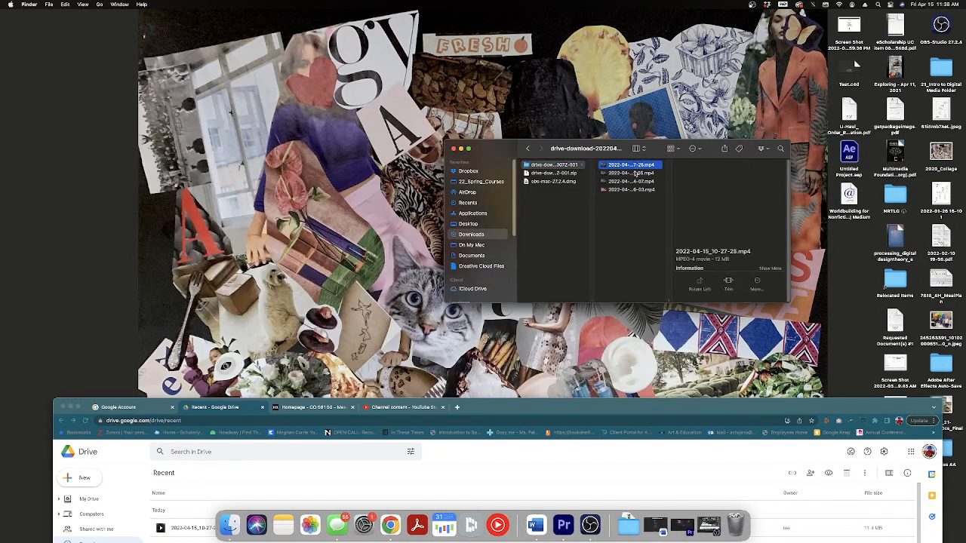
left_click(635, 173)
left_click(635, 182)
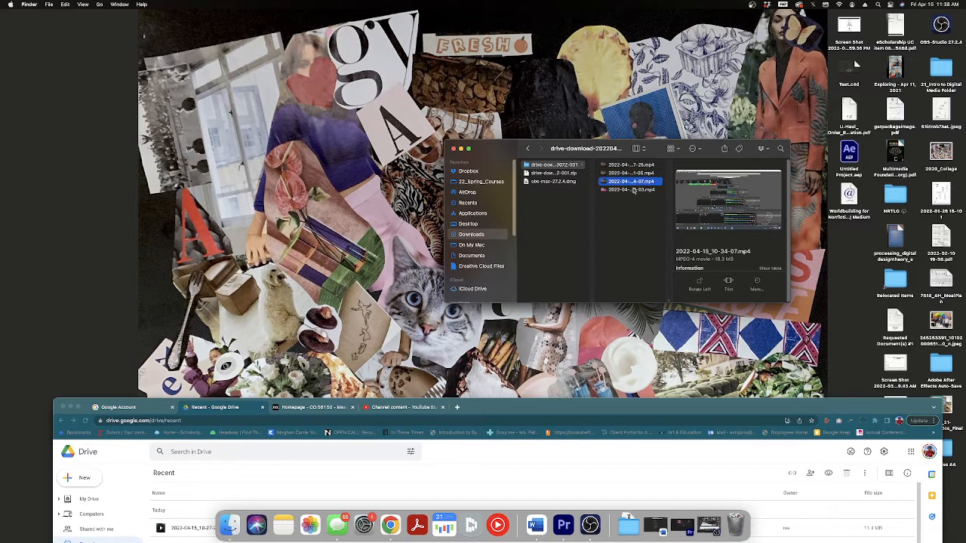
left_click(633, 189)
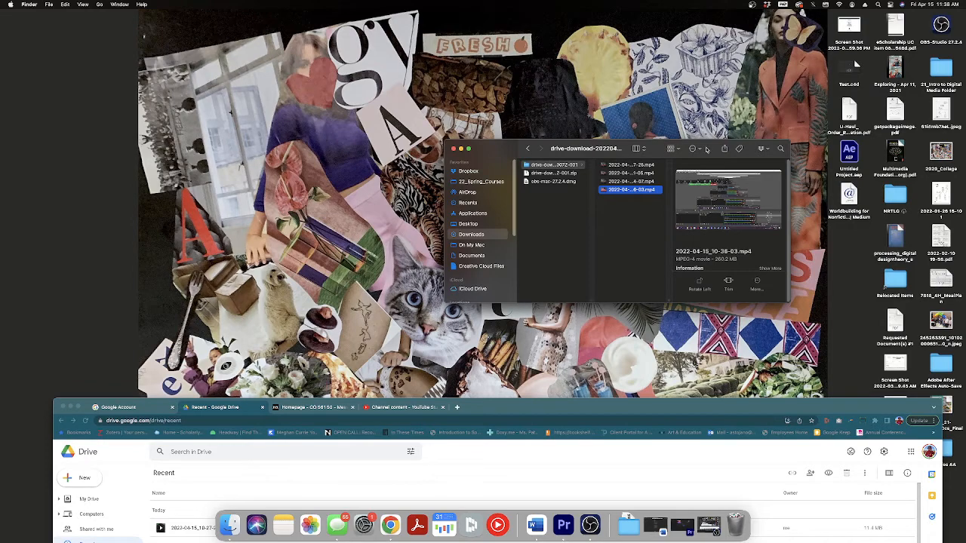
Return to Chrome and open the content page of the CO 561 50 - Message Construction course, dismissing the downloads bar.
left_click_drag(708, 150, 473, 103)
left_click_drag(697, 412, 710, 69)
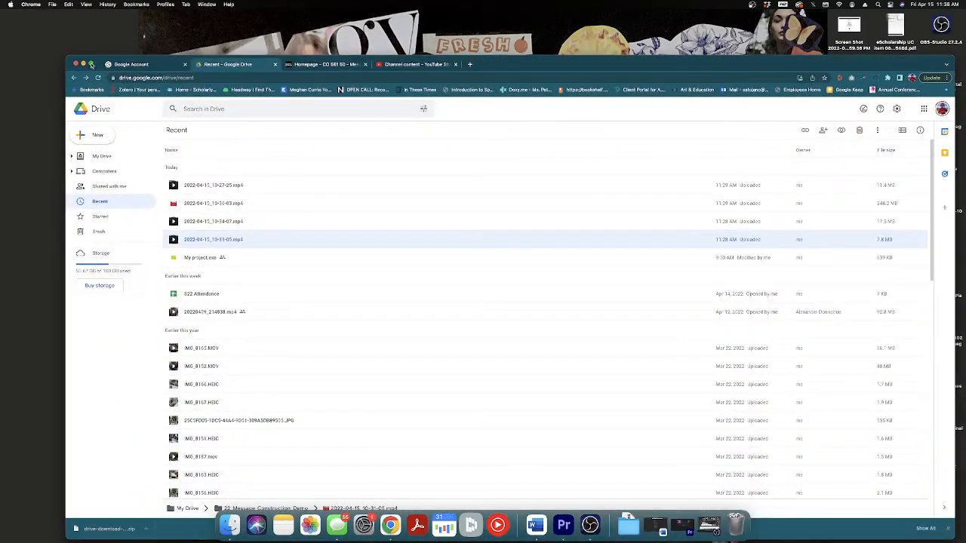
left_click(341, 65)
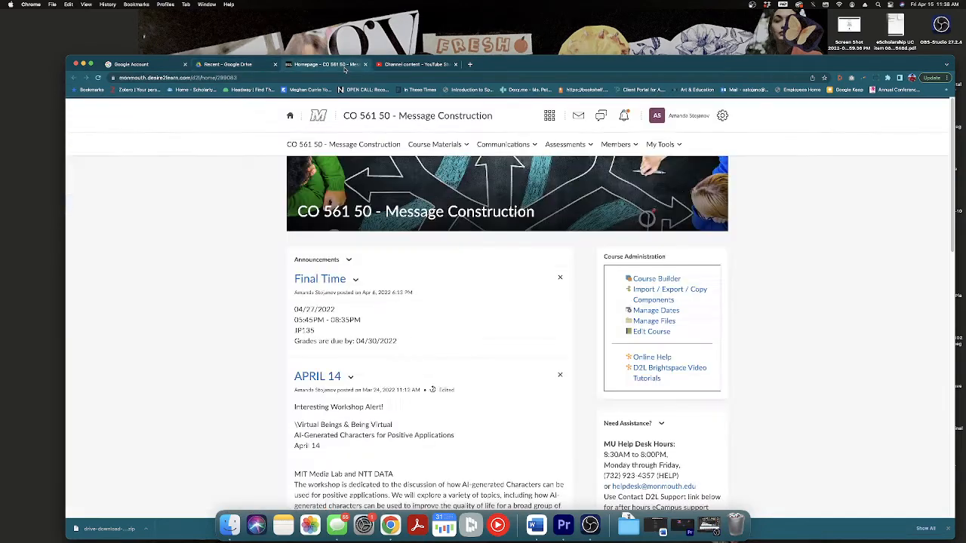
left_click(435, 144)
left_click_drag(755, 67, 749, 21)
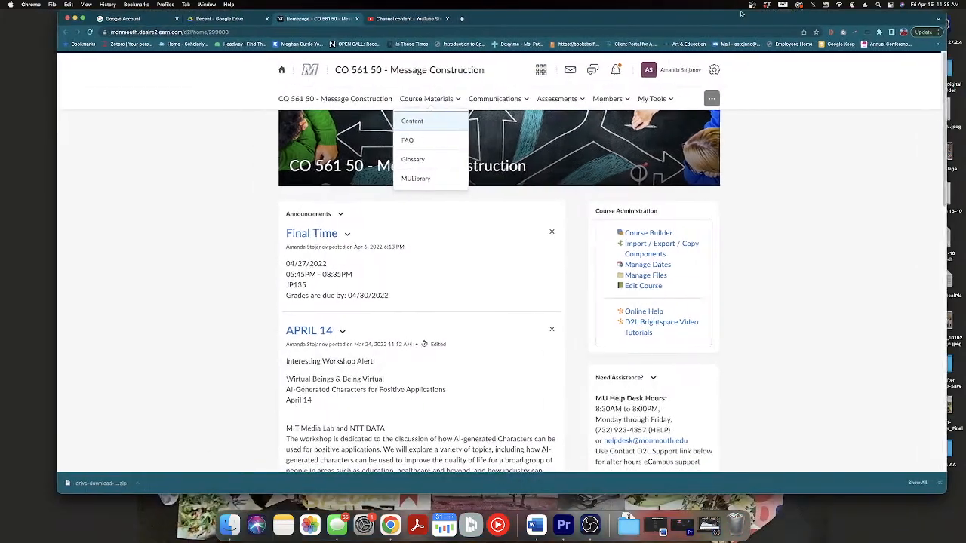
left_click(443, 119)
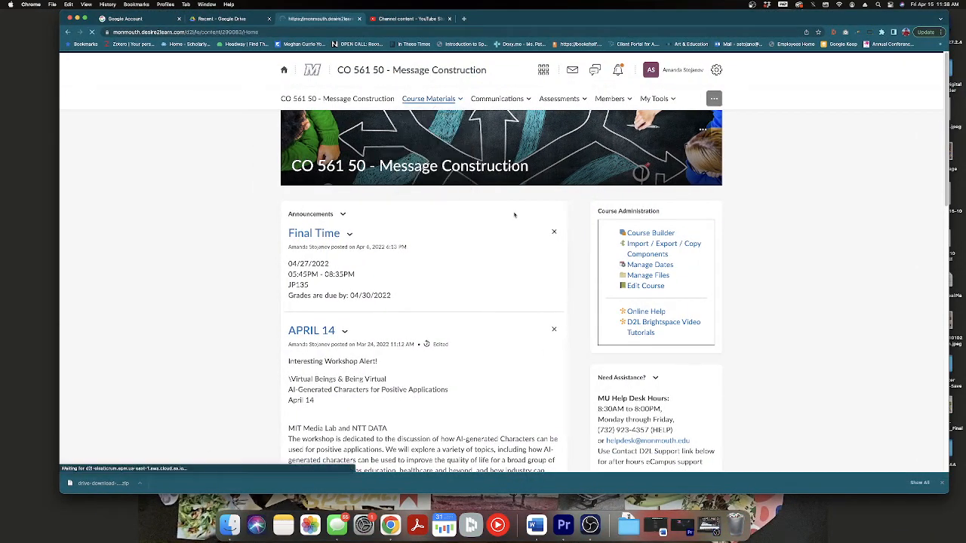
left_click(939, 485)
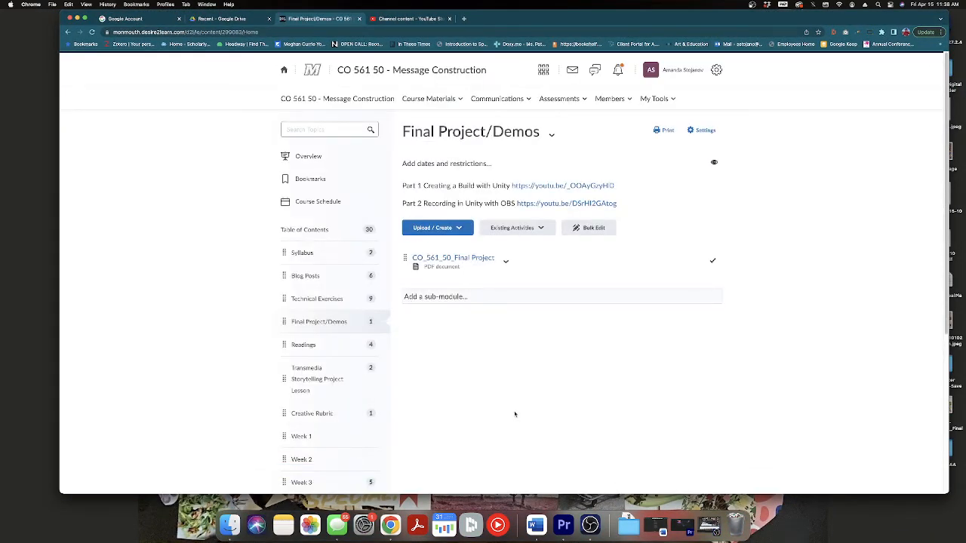
Open the CO_561_50_Technical_Exercise_2 document under Technical Exercises and read its steps, tutorial links and readings.
scroll(513, 415, "down", 2)
left_click(320, 251)
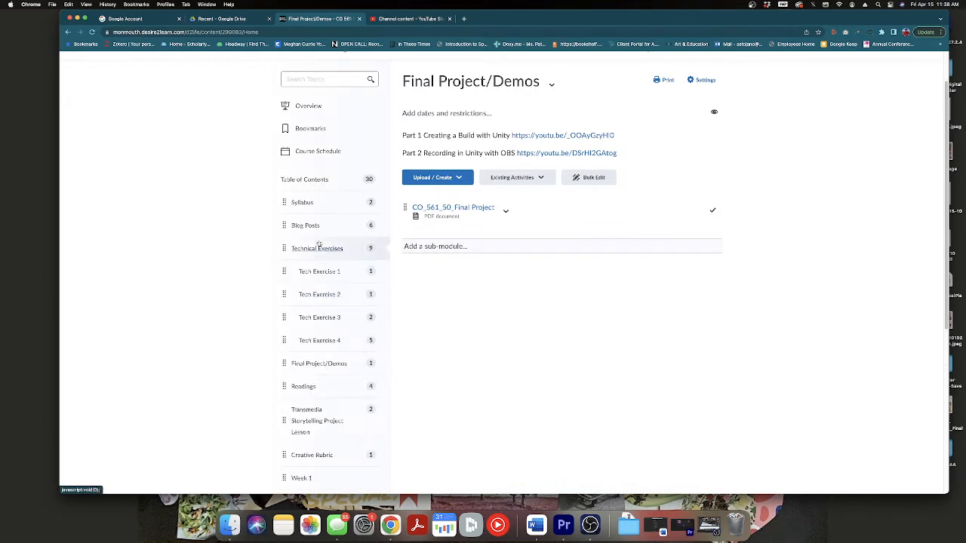
left_click(317, 297)
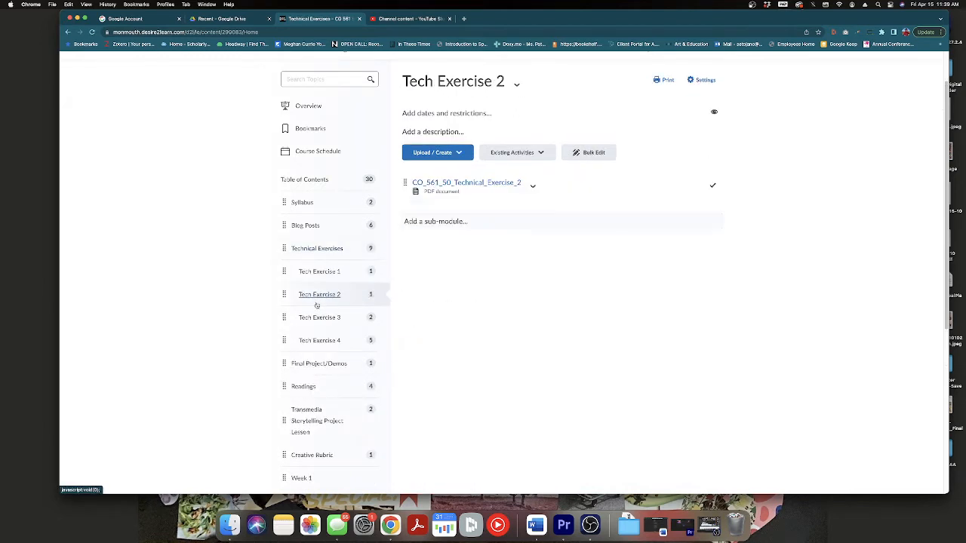
left_click(459, 186)
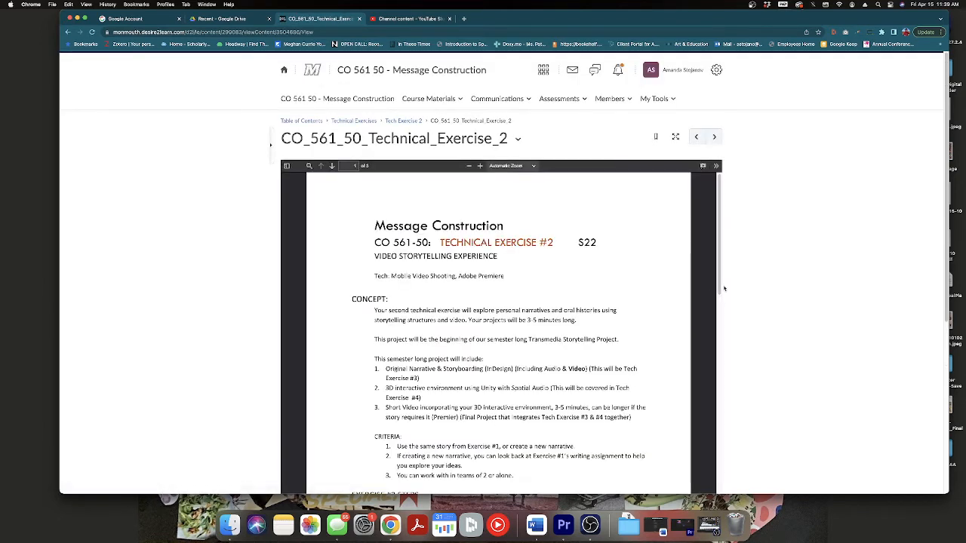
scroll(558, 333, "down", 5)
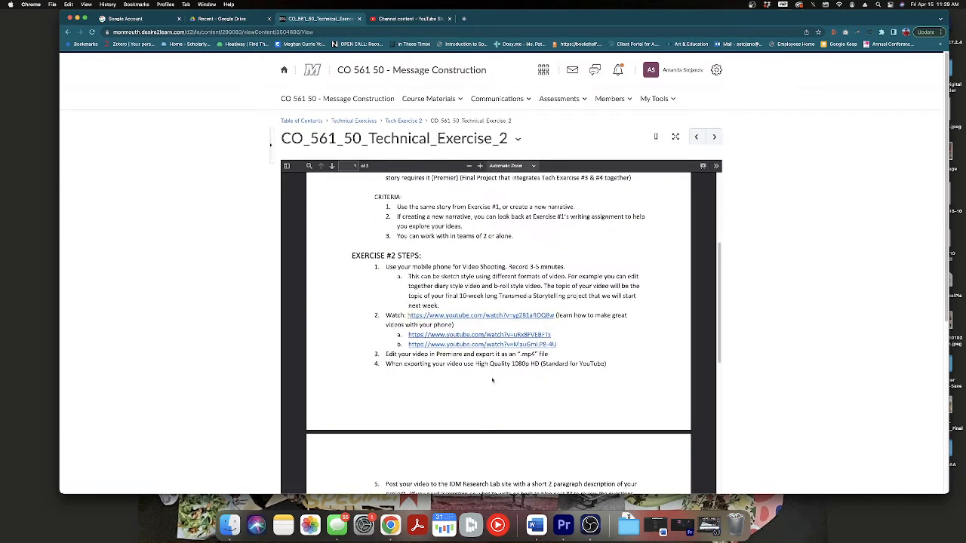
scroll(492, 380, "down", 4)
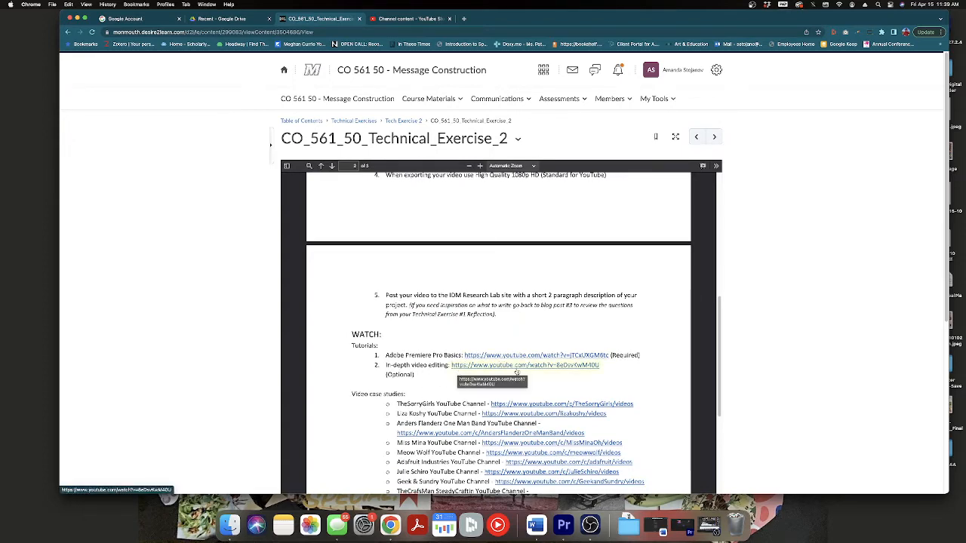
scroll(458, 371, "down", 6)
scroll(538, 372, "down", 4)
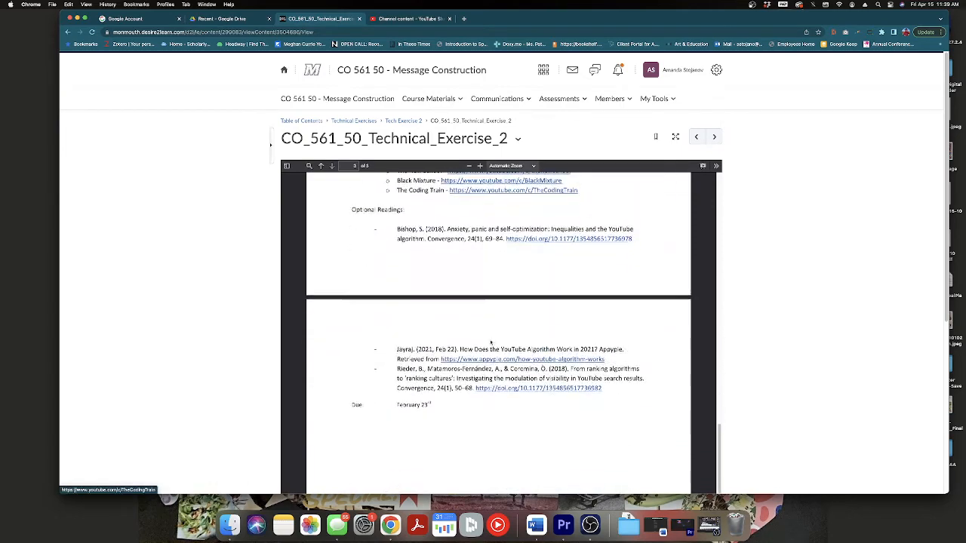
Go back to the course content and view the Final Project/Demos module with its Unity and OBS video links.
left_click(432, 102)
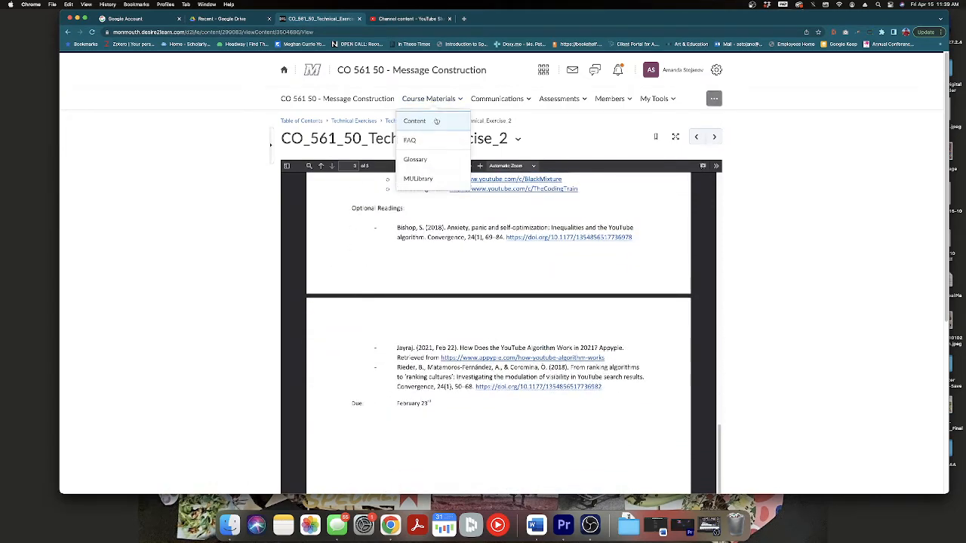
left_click(437, 121)
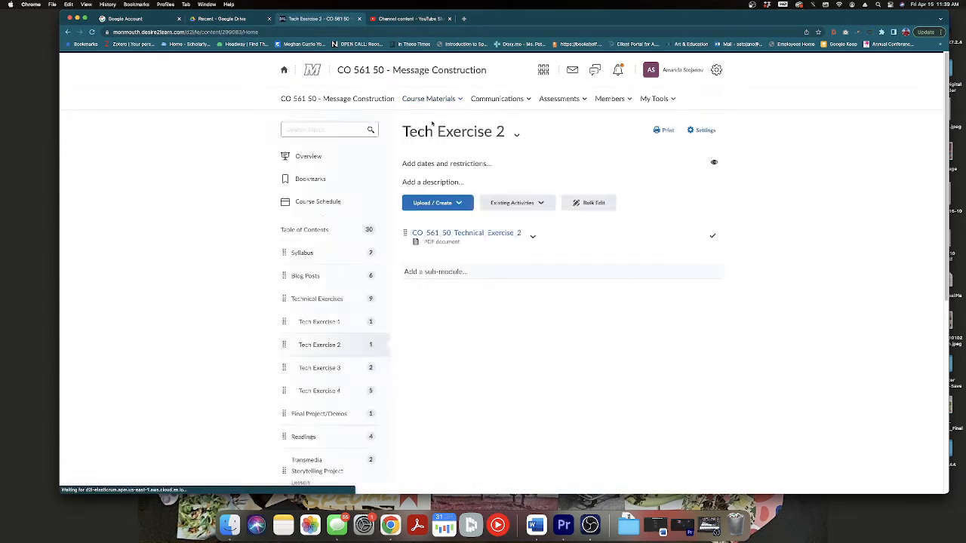
scroll(299, 273, "down", 1)
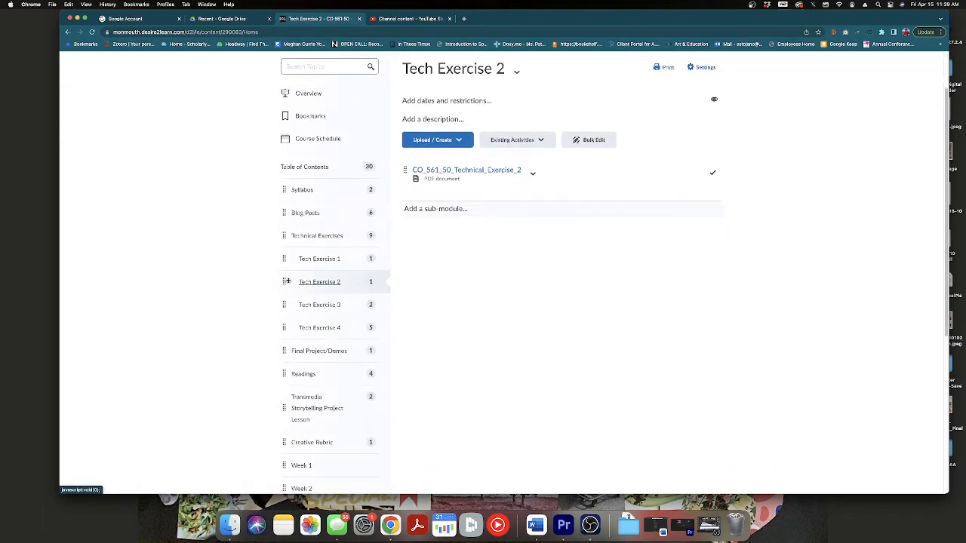
left_click(336, 349)
scroll(485, 220, "down", 1)
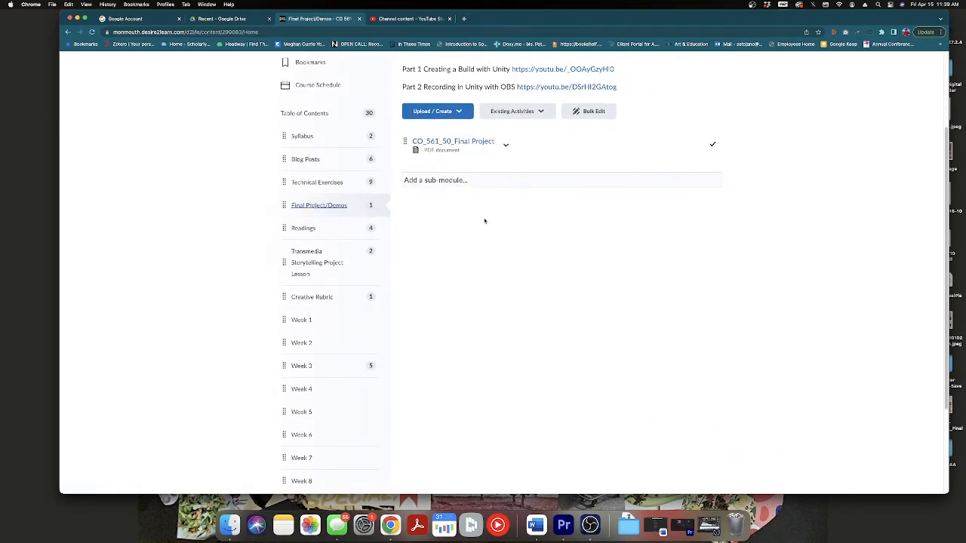
scroll(458, 145, "up", 3)
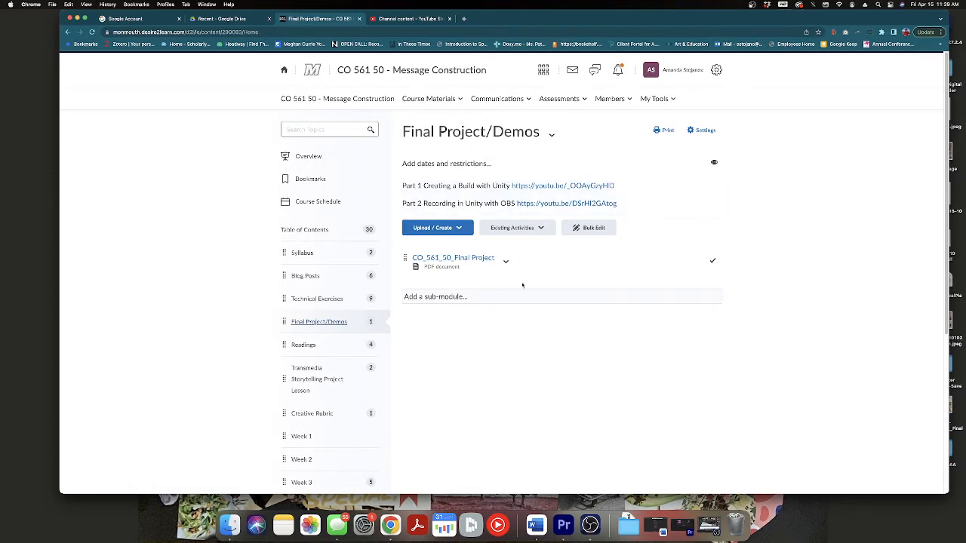
Minimize the Chrome window and switch to Premiere Pro's home screen.
left_click(590, 524)
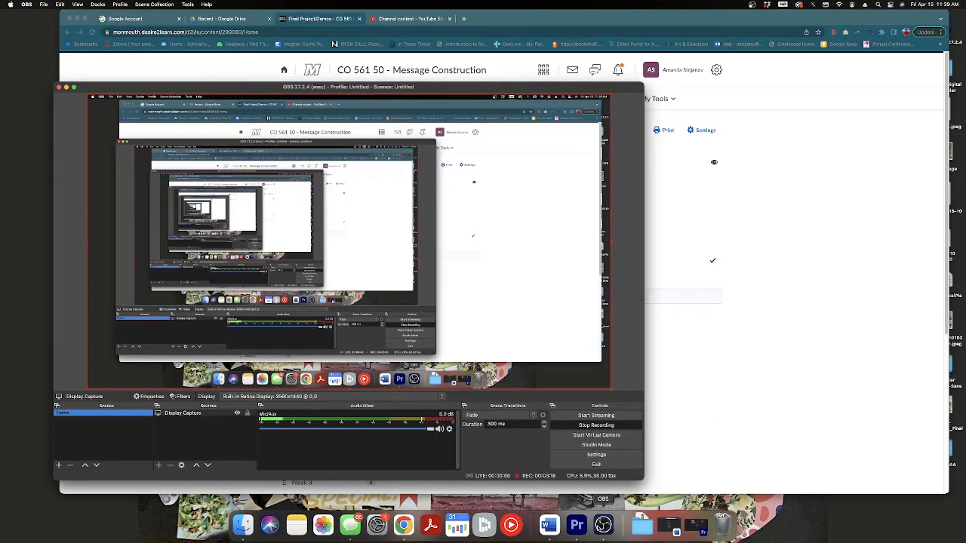
left_click(775, 396)
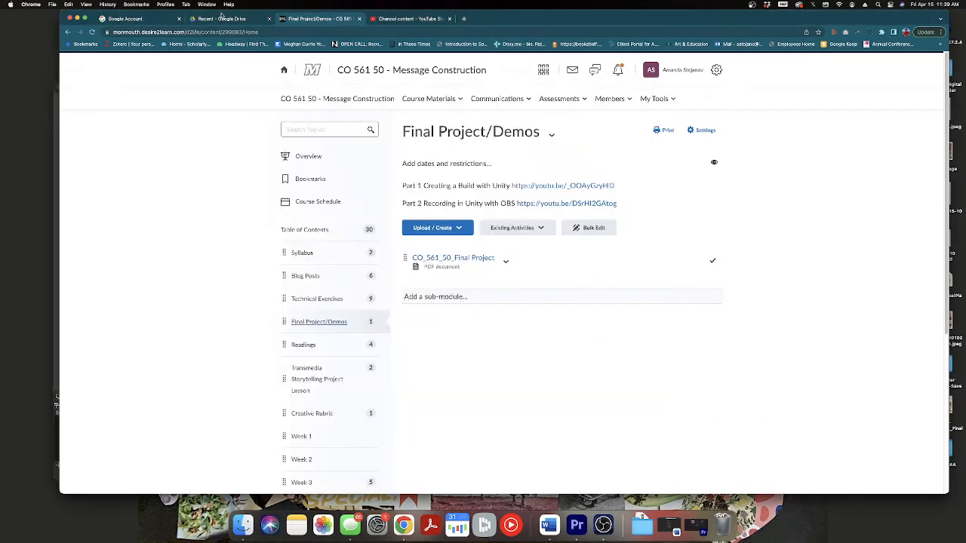
left_click(74, 17)
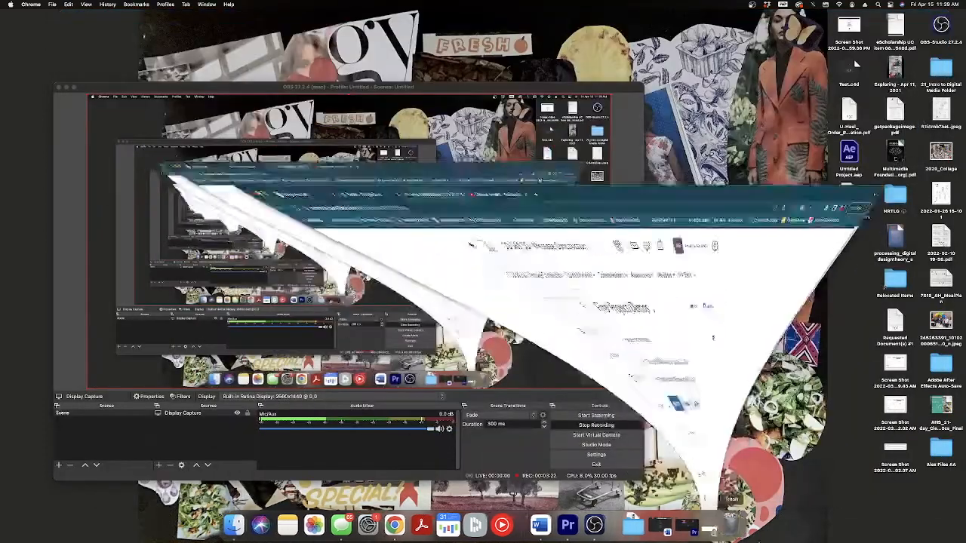
left_click(563, 526)
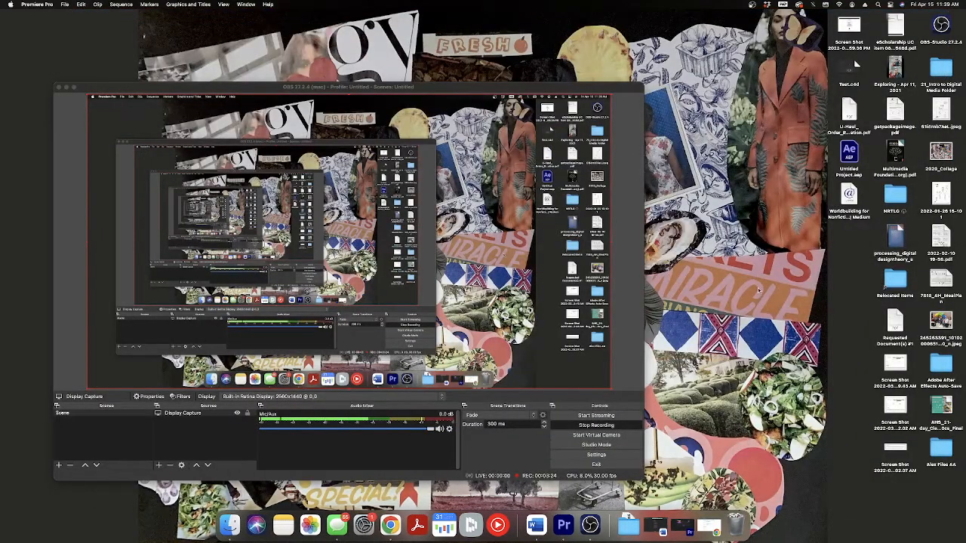
left_click(687, 528)
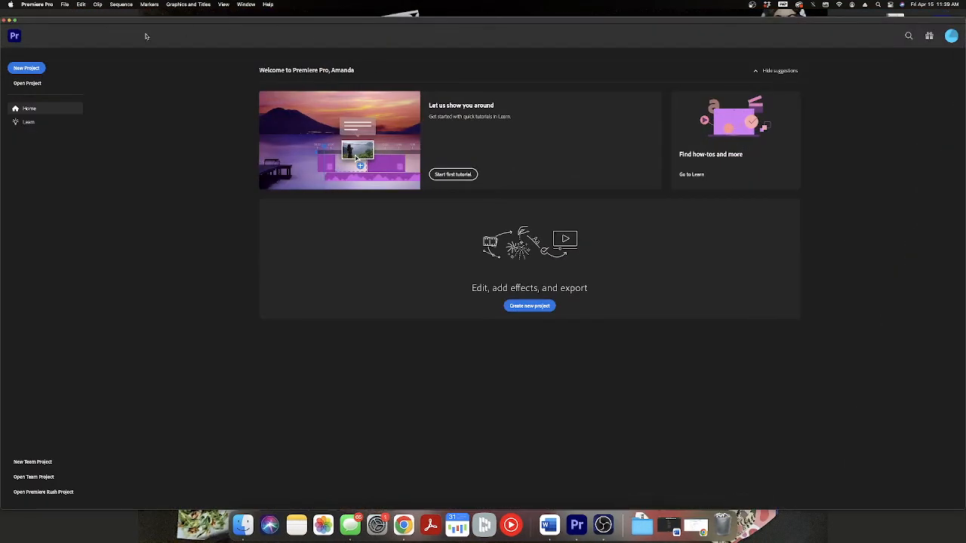
Start a new project and name it 22_Demo_Final_Video_MC_AS.
left_click(26, 68)
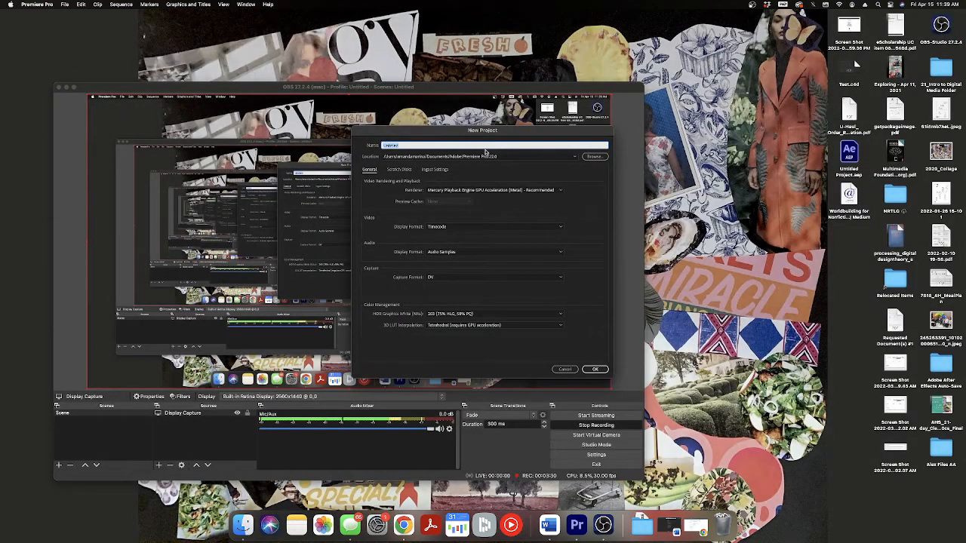
type("T")
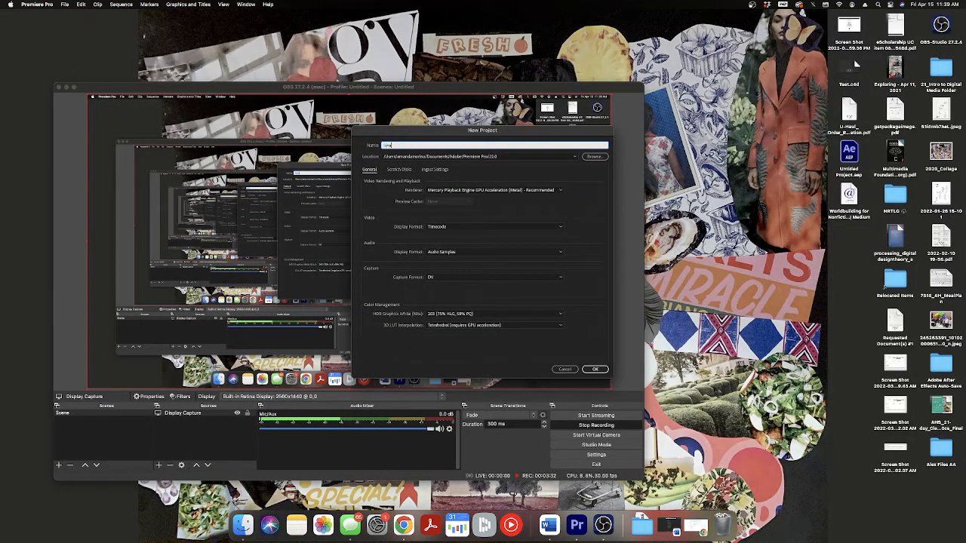
type("inal_Video_MC_AS")
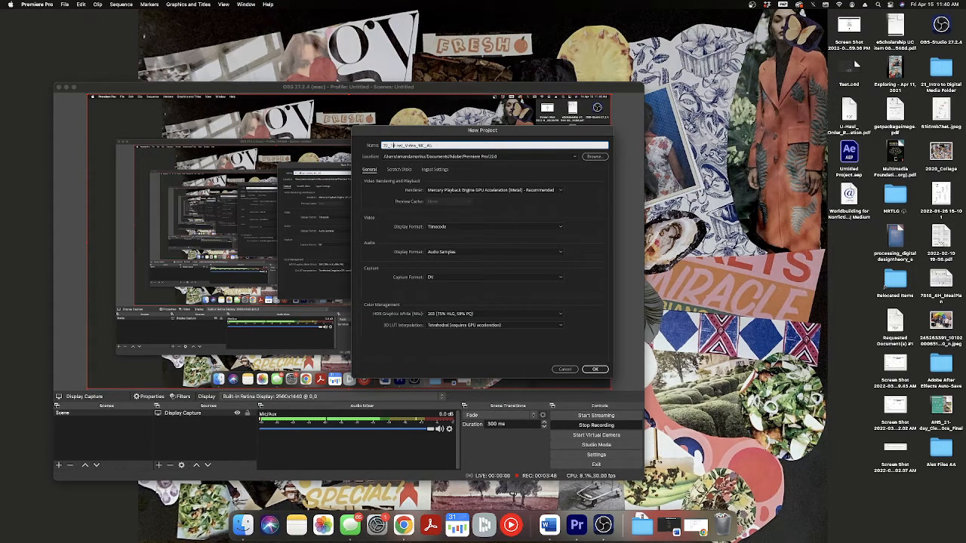
type("itle_")
type("Demo")
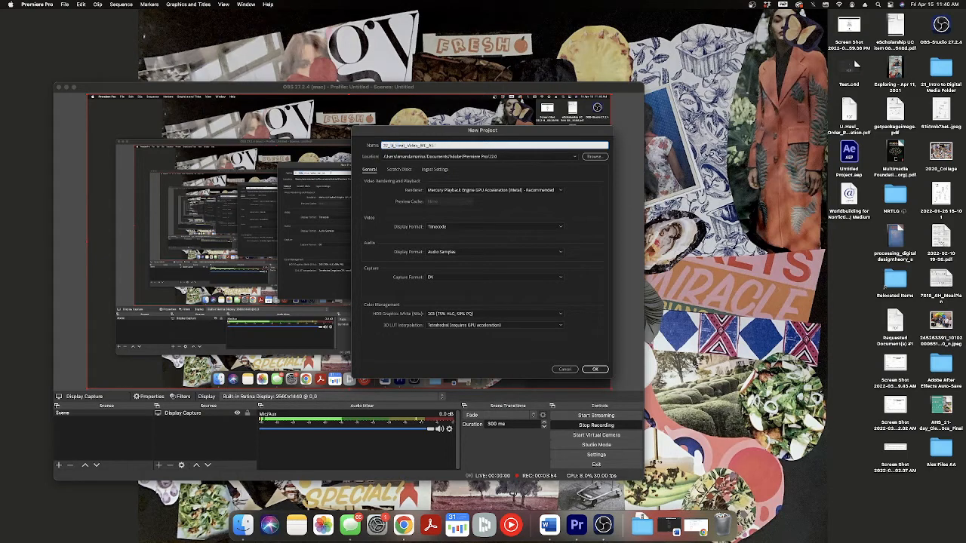
Set the new project's save location to the Desktop and create the project.
left_click(586, 155)
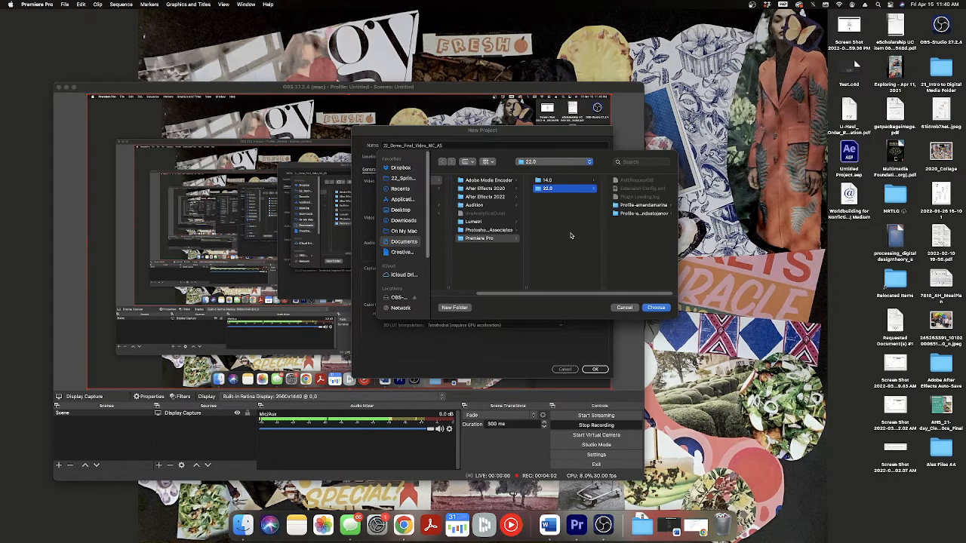
left_click(408, 211)
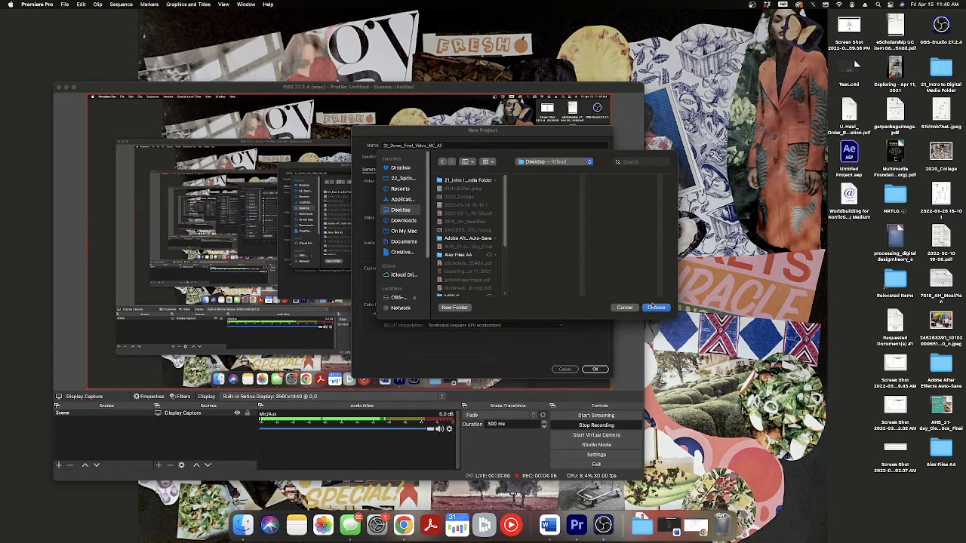
left_click(654, 308)
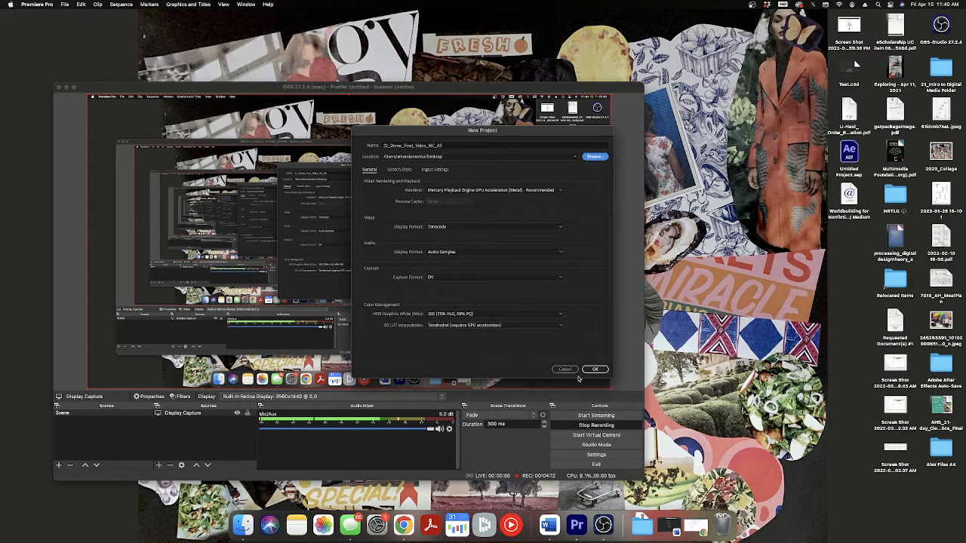
left_click(595, 369)
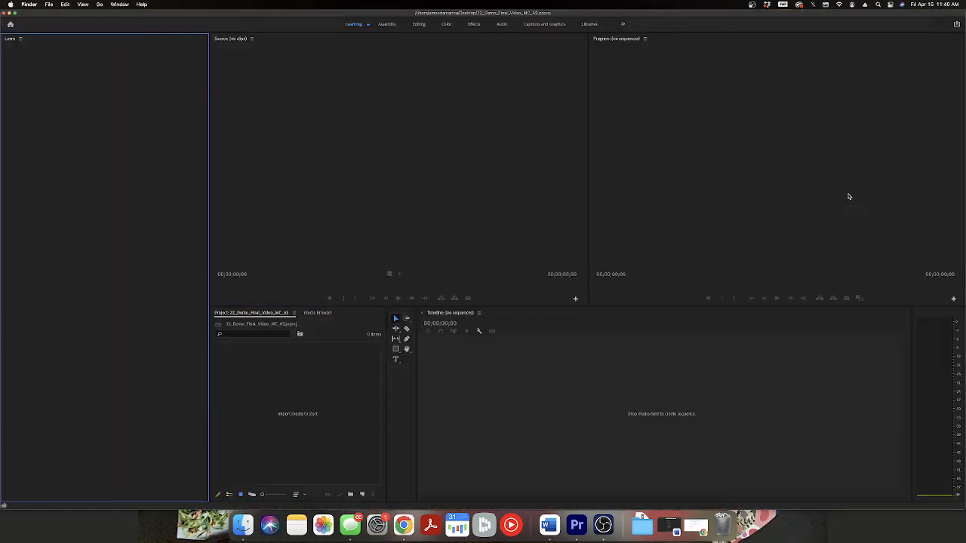
Close the Premiere Pro project window and reopen the 22_Demo_Final_Video_MC_AS project file from the desktop.
left_click(4, 13)
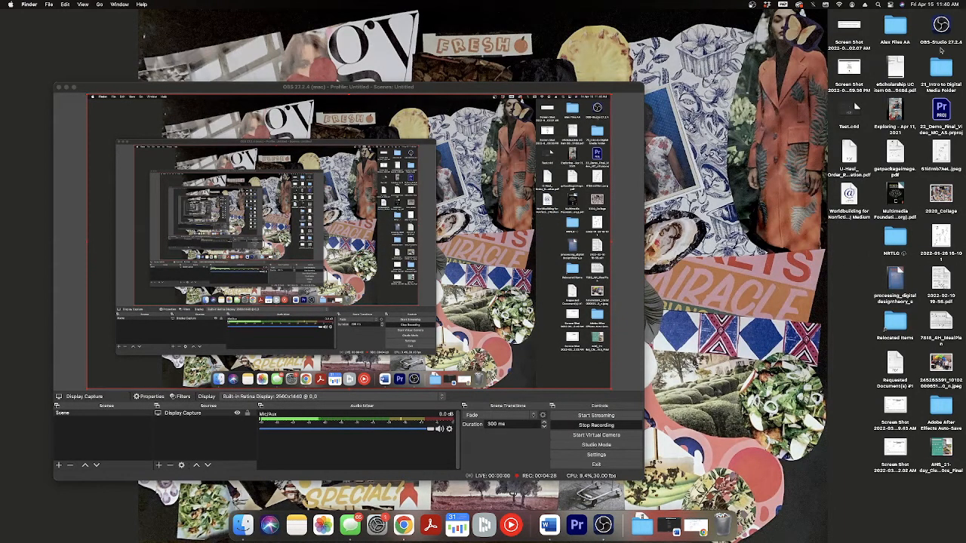
left_click(945, 113)
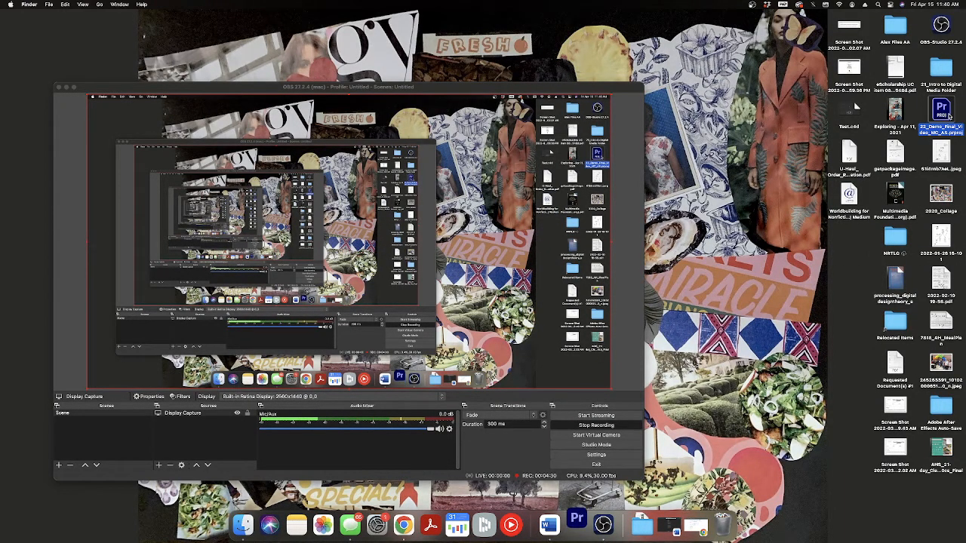
double_click(949, 116)
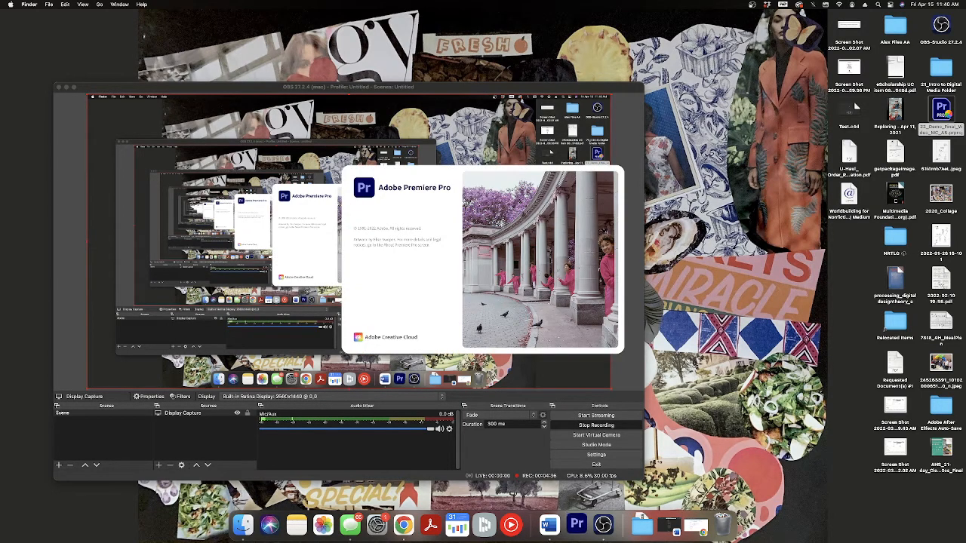
Uncover the Finder window with the downloaded recordings behind OBS, move it aside, and restore OBS.
left_click(66, 88)
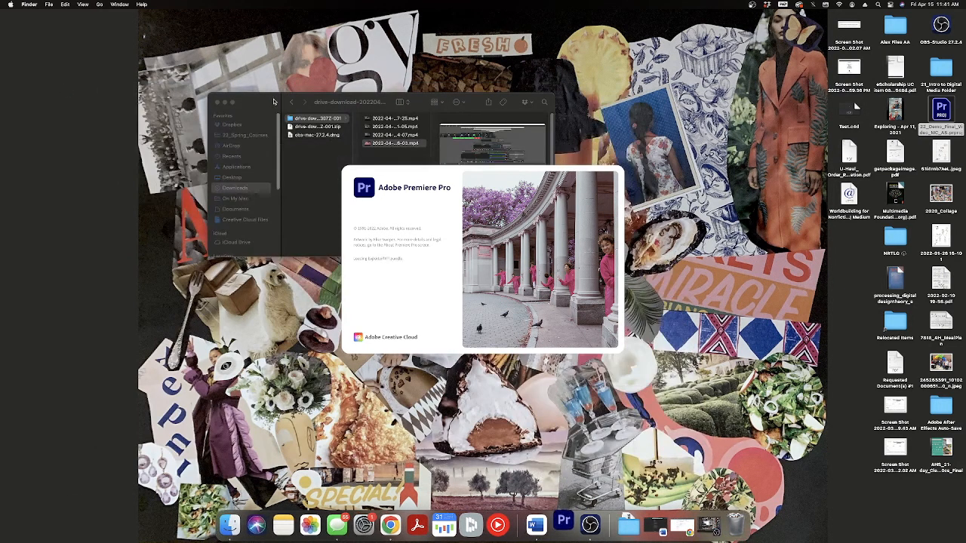
left_click_drag(272, 101, 81, 45)
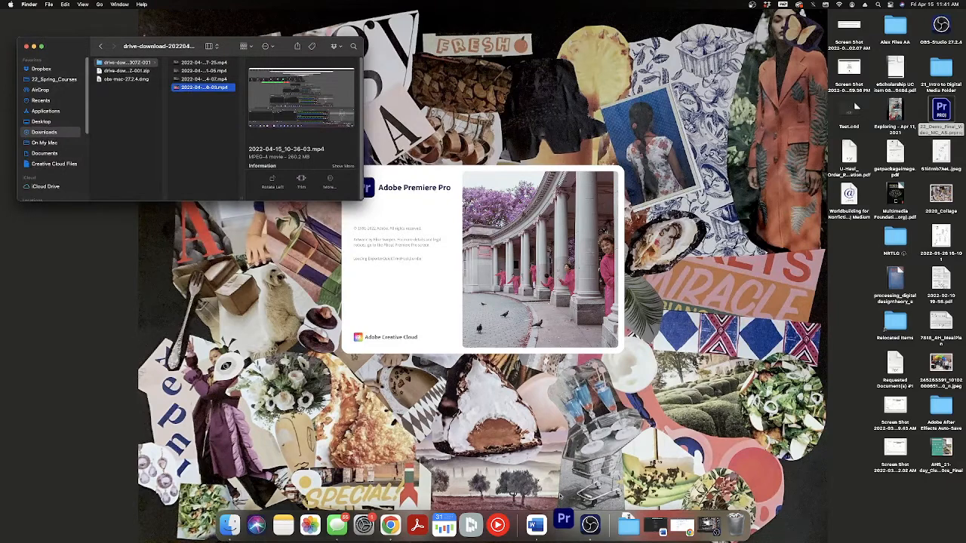
left_click(710, 524)
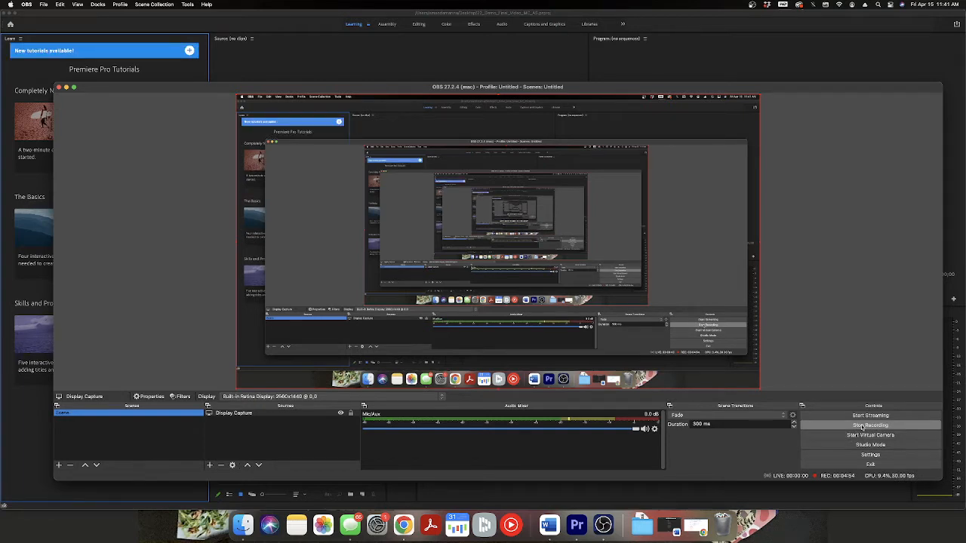
Bring Premiere Pro back to the front and close the Learn panel to free up workspace.
left_click(18, 431)
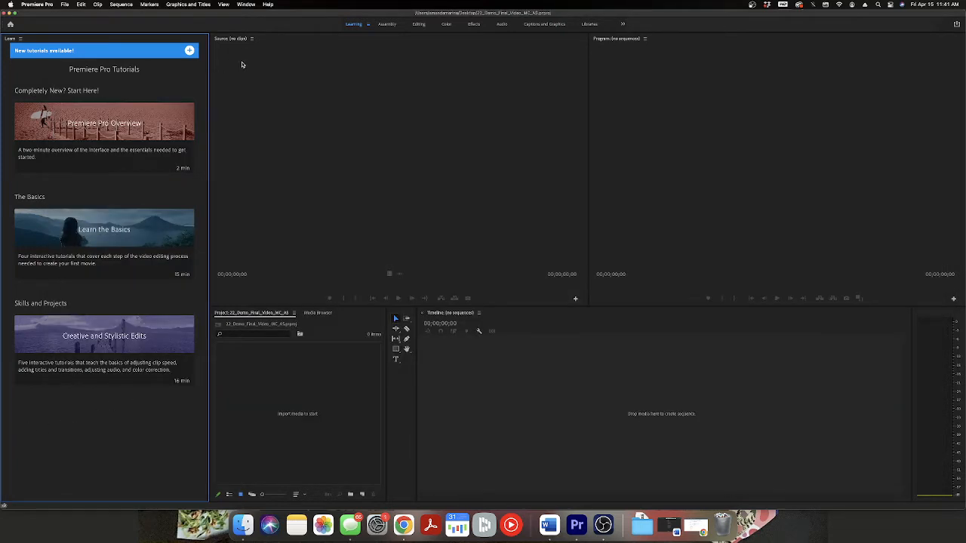
left_click(20, 36)
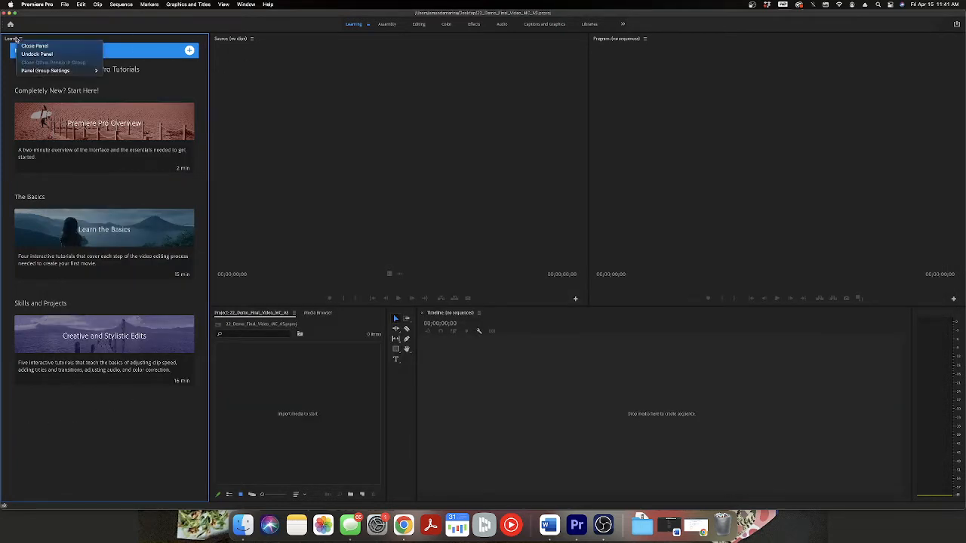
left_click(30, 43)
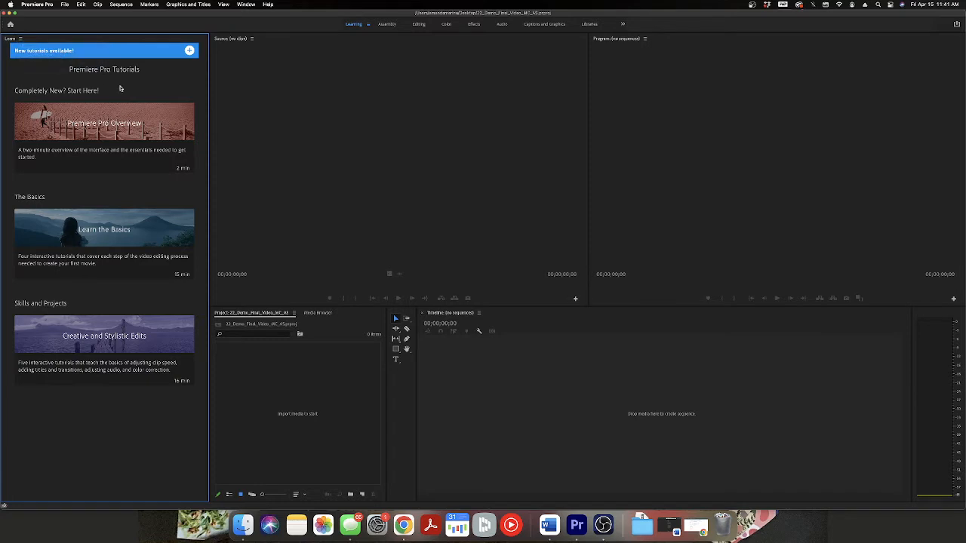
Switch to Finder and rename the unzipped drive-download folder in Downloads as Videos.
left_click(243, 526)
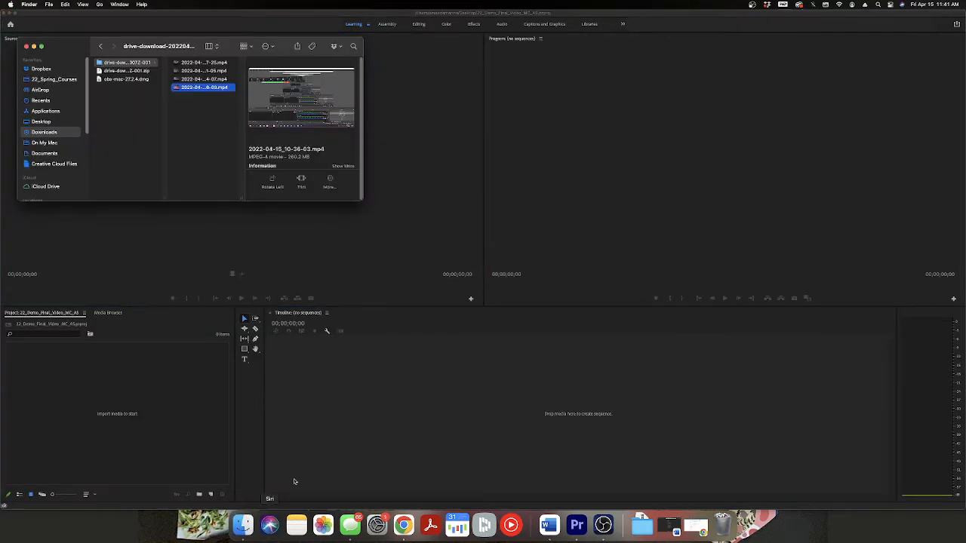
left_click(102, 62)
right_click(109, 62)
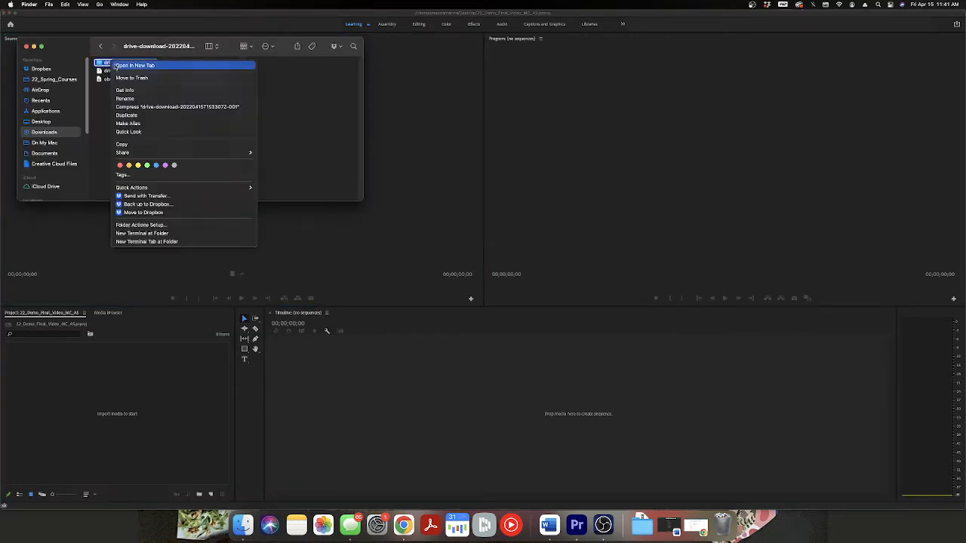
left_click(138, 98)
type("Videos")
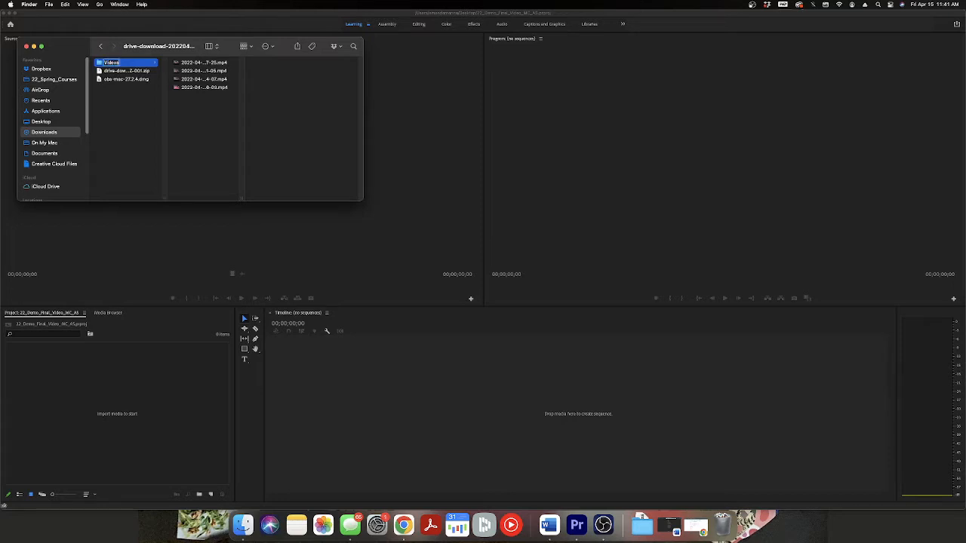
key("Return")
left_click_drag(110, 79, 43, 129)
left_click(41, 123)
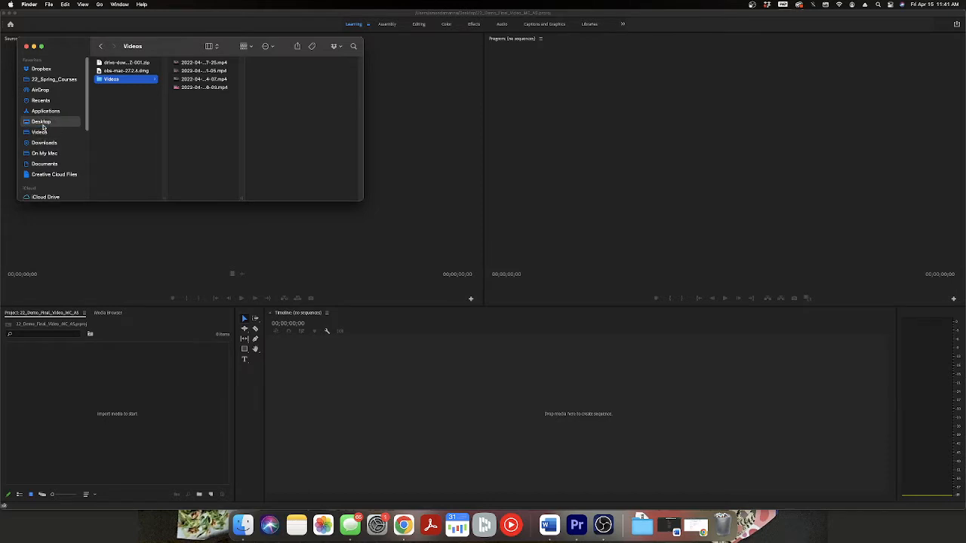
left_click(39, 133)
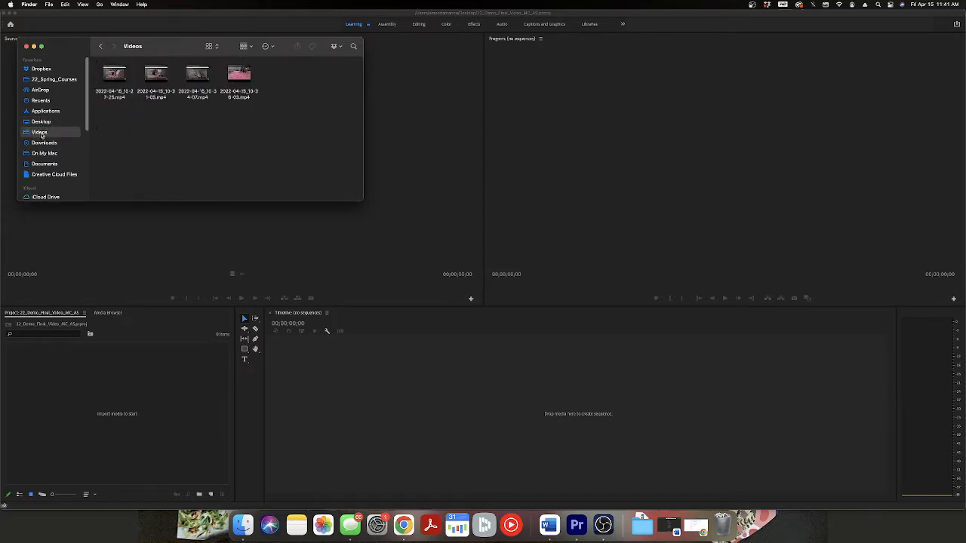
left_click_drag(41, 135, 46, 139)
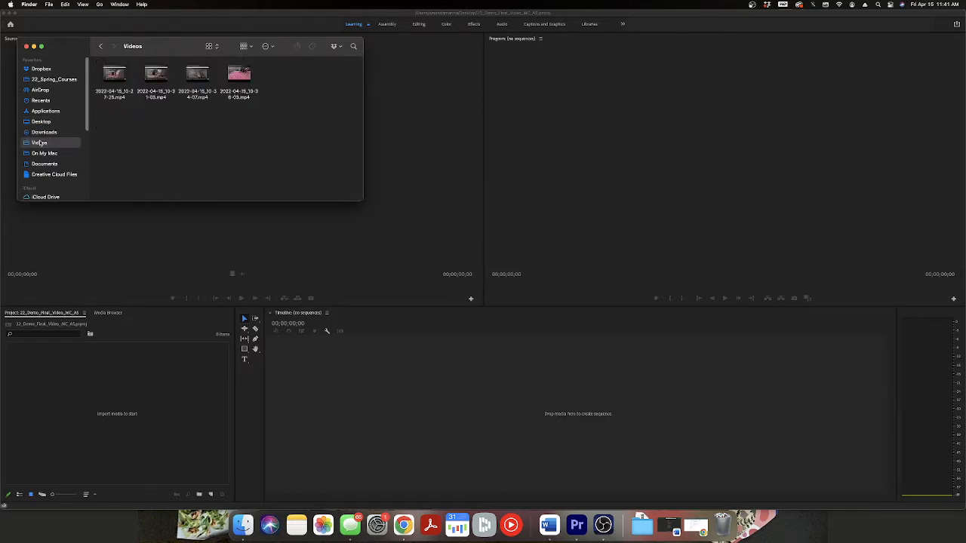
right_click(39, 143)
left_click(76, 166)
Move the Videos folder from Downloads to the Desktop and locate it among the desktop items.
left_click(41, 135)
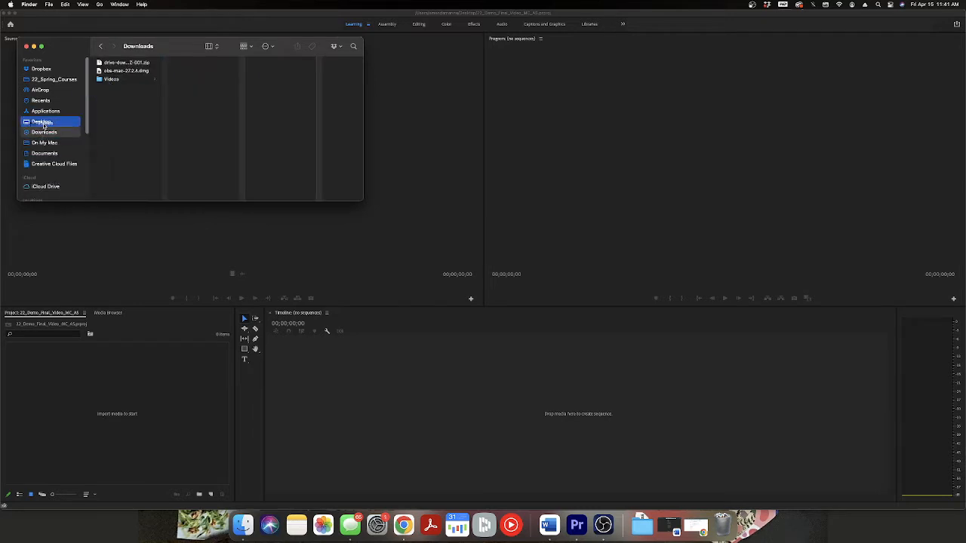
left_click(44, 123)
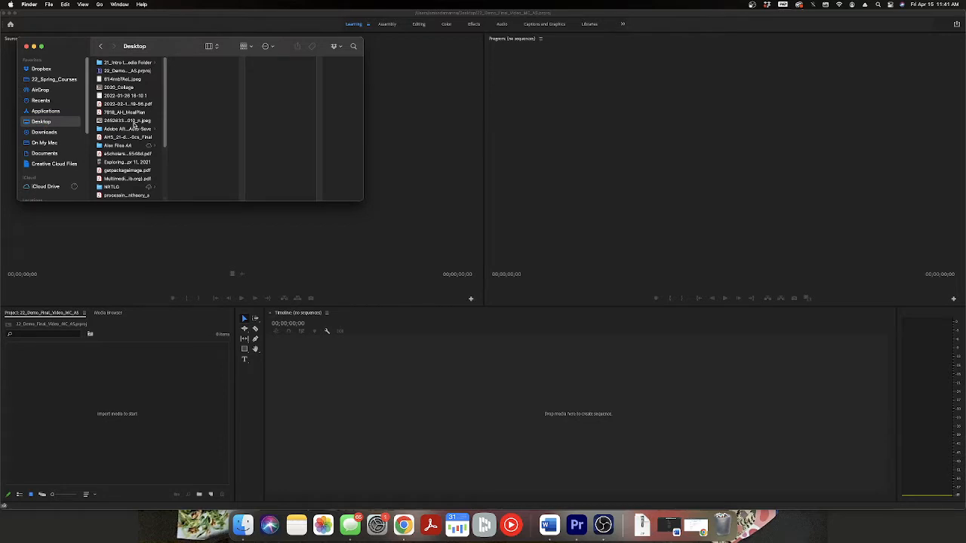
scroll(124, 187, "down", 5)
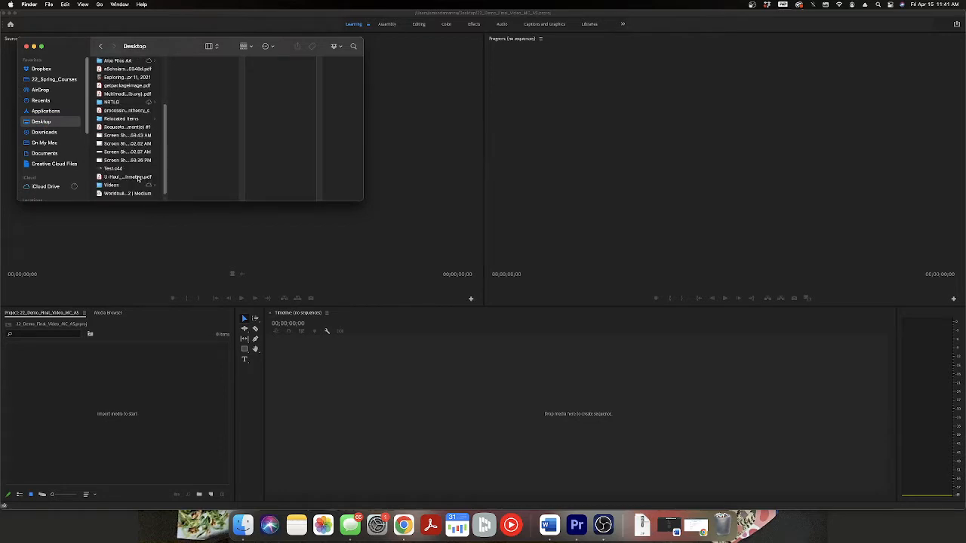
Import the four MP4 recordings from the Videos folder into the Premiere Pro project and look through the clips.
left_click(128, 185)
left_click_drag(201, 121, 143, 421)
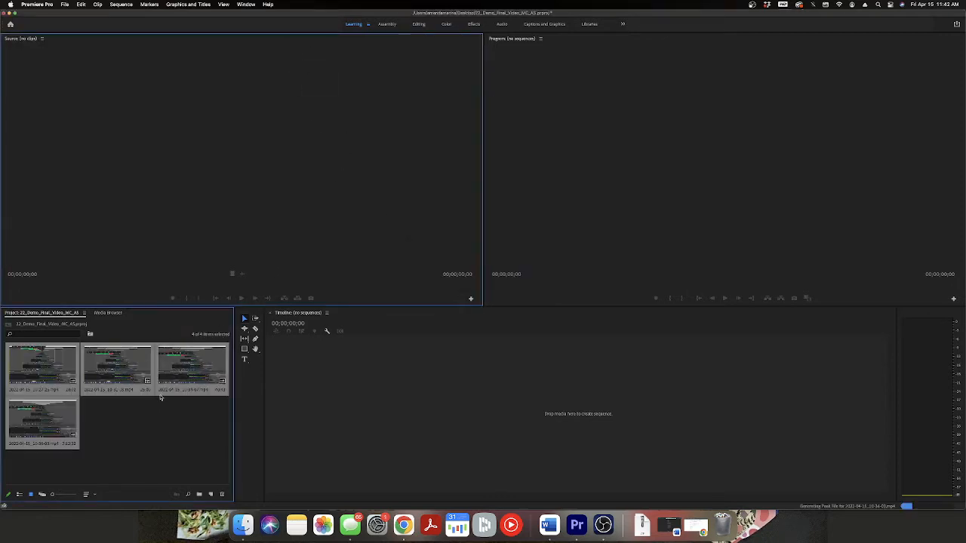
left_click(161, 397)
left_click(120, 372)
left_click(176, 373)
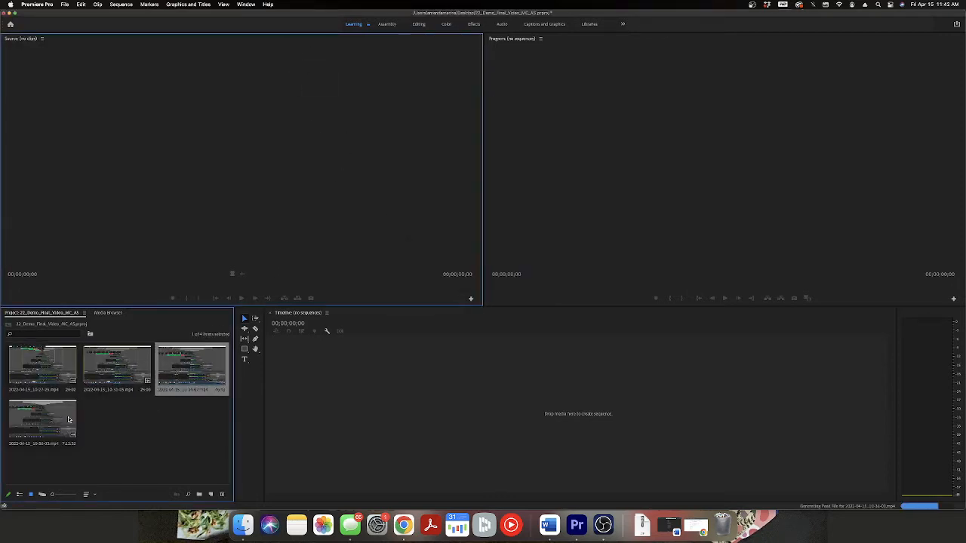
left_click(42, 420)
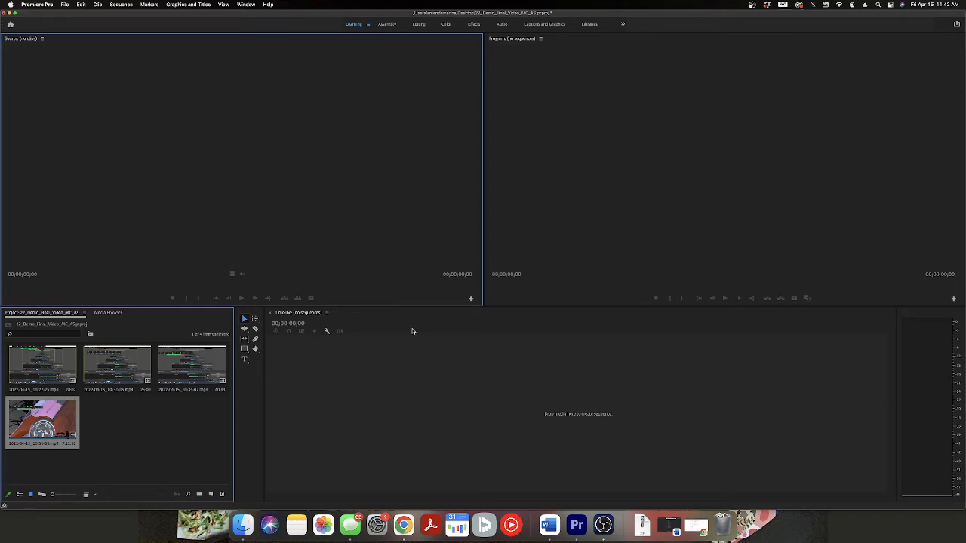
Minimize OBS and create a sequence by placing 2022-04-15_10-27-25.mp4 in the empty timeline.
left_click(605, 527)
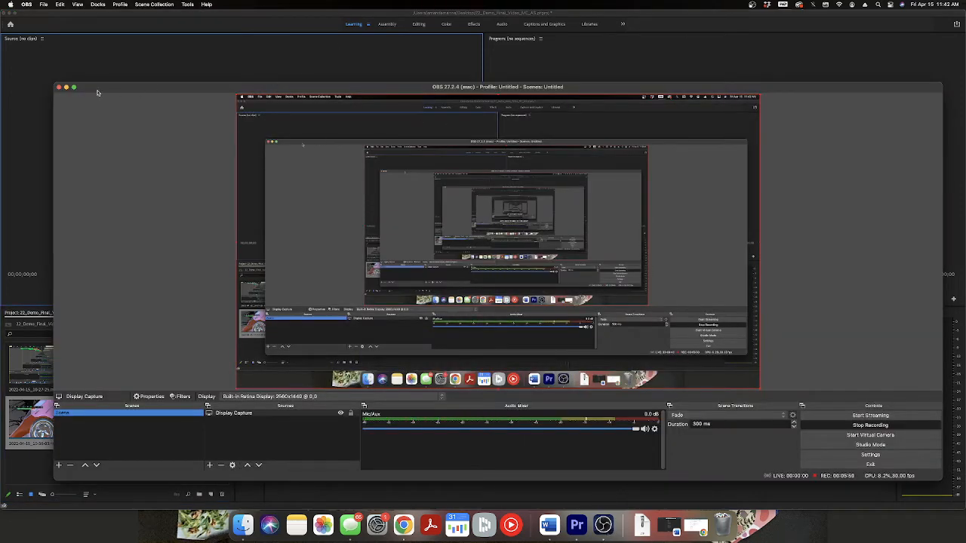
left_click(66, 89)
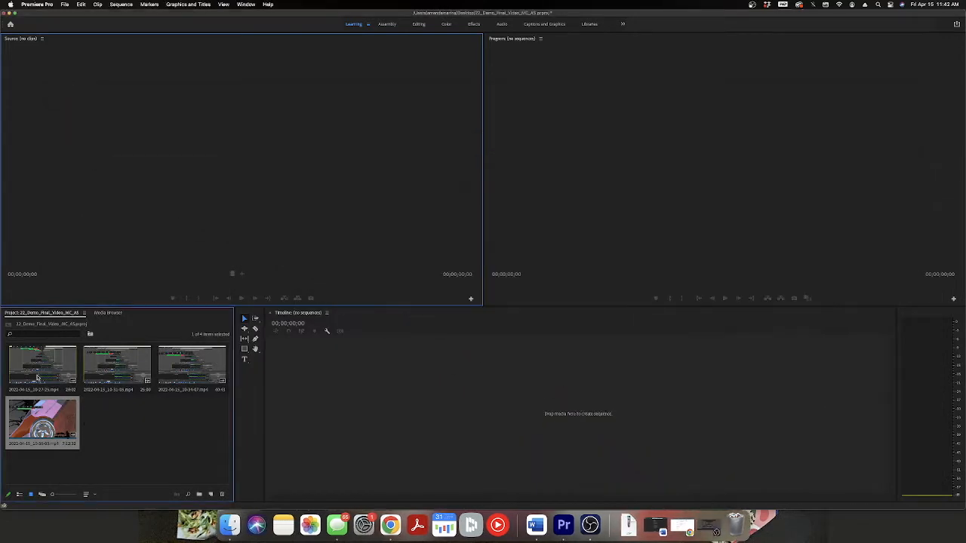
left_click(55, 382)
left_click_drag(36, 370, 332, 379)
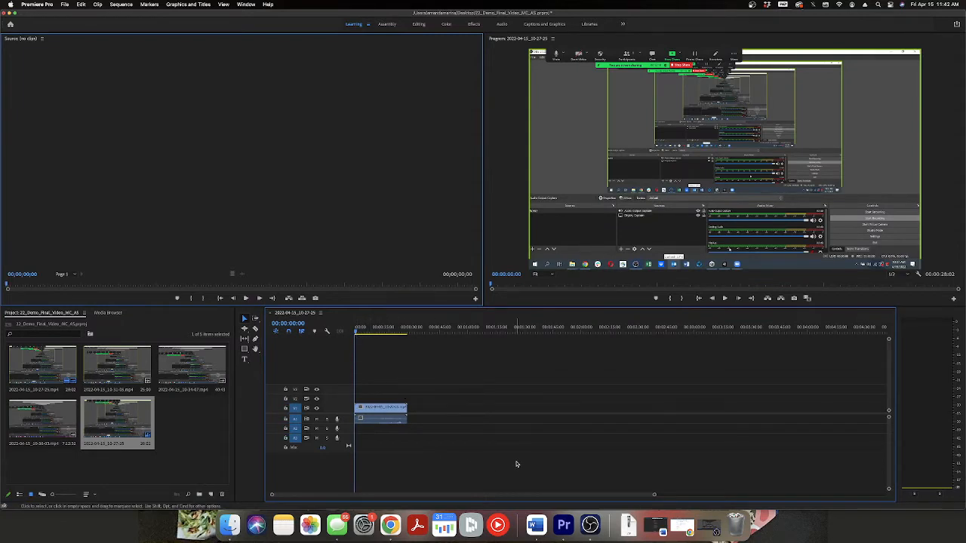
Play the opening part of the sequence and widen the Program monitor by shrinking the Source monitor.
key("space")
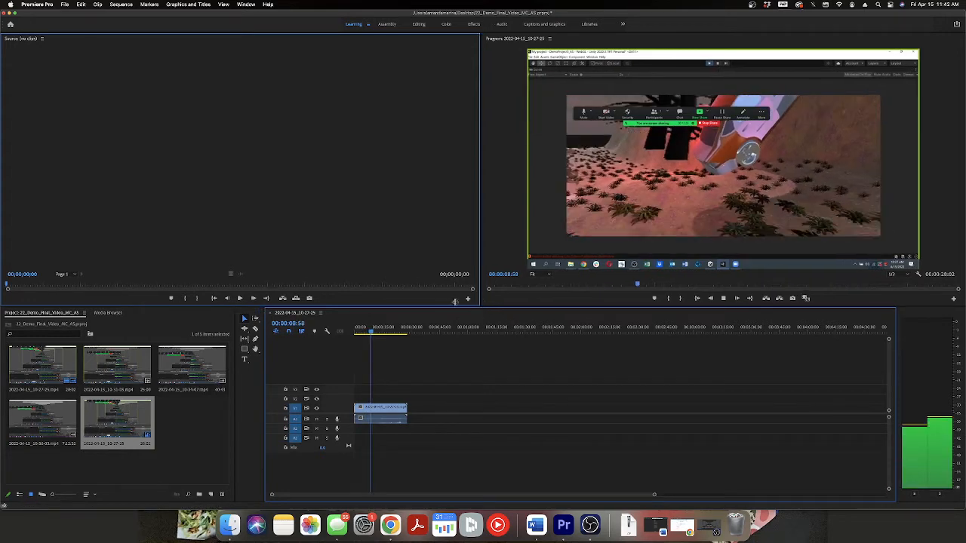
left_click_drag(483, 291, 215, 277)
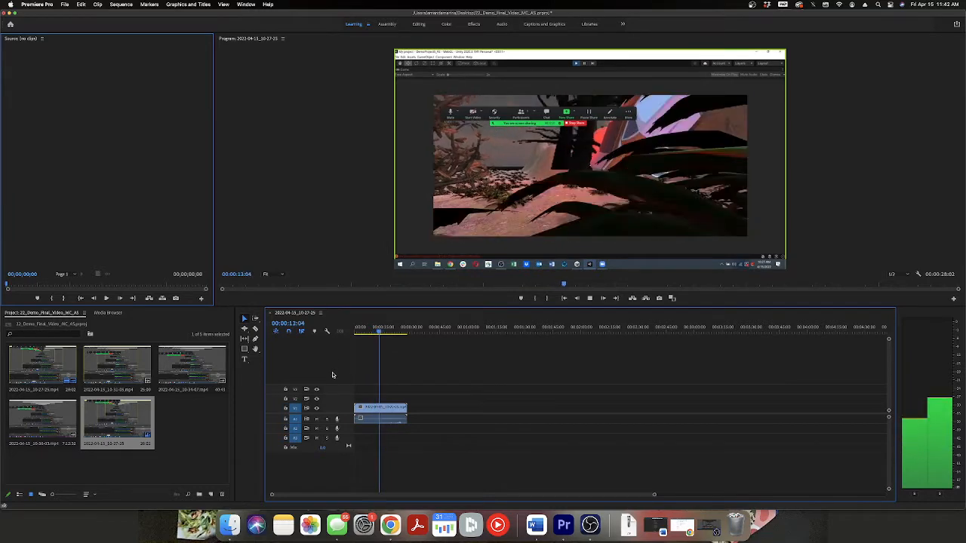
key("space")
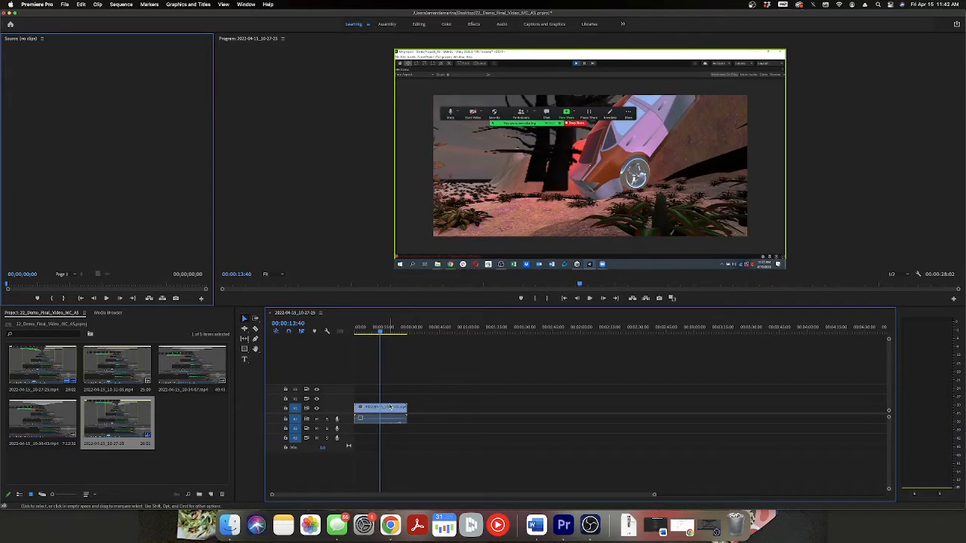
Clear the recording clip from the 2022-04-15_10-27-25 sequence, leaving its timeline empty.
right_click(353, 411)
left_click(366, 414)
right_click(387, 412)
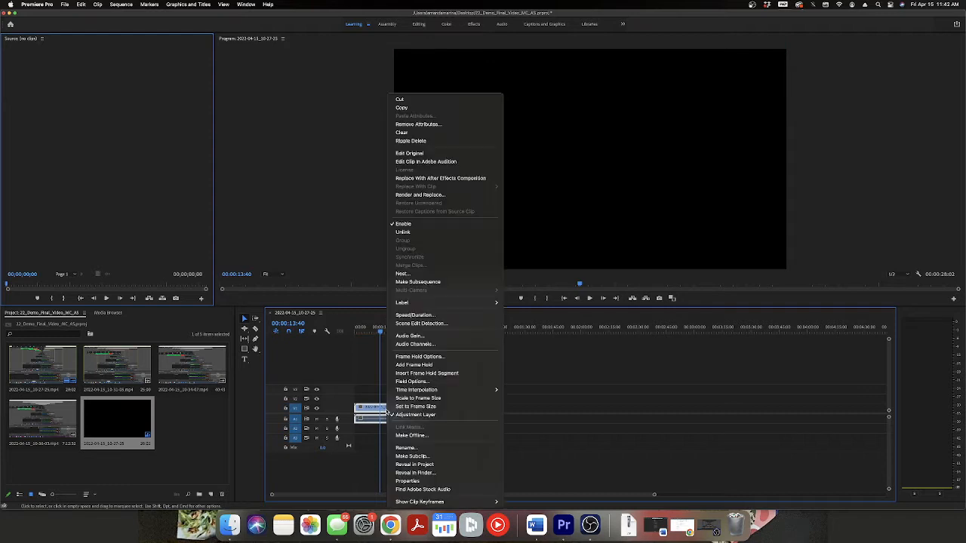
left_click(370, 416)
left_click(444, 404)
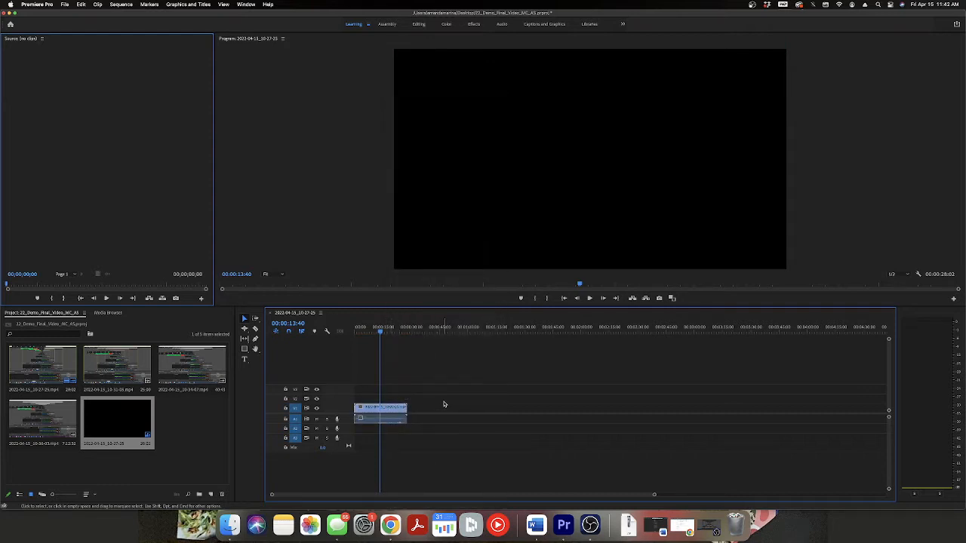
right_click(390, 414)
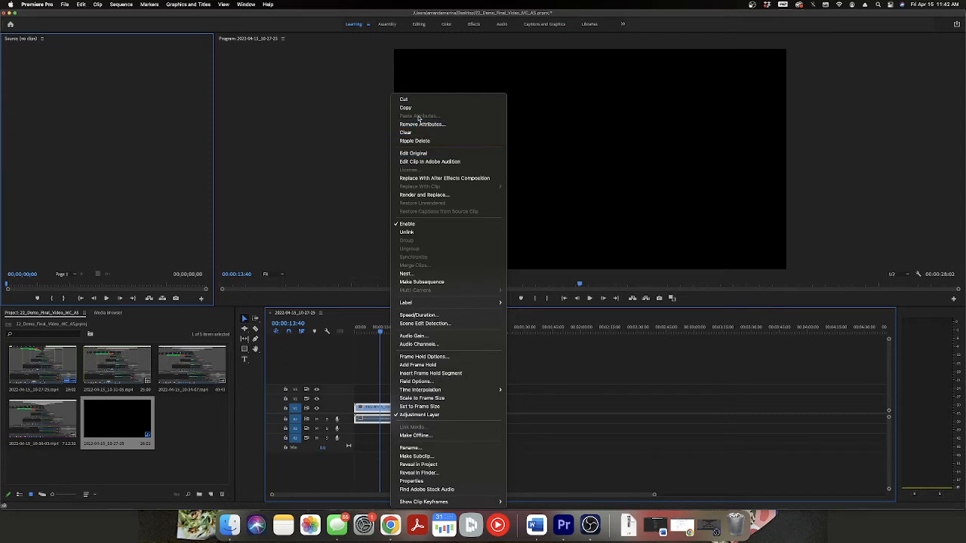
left_click(419, 132)
left_click(197, 434)
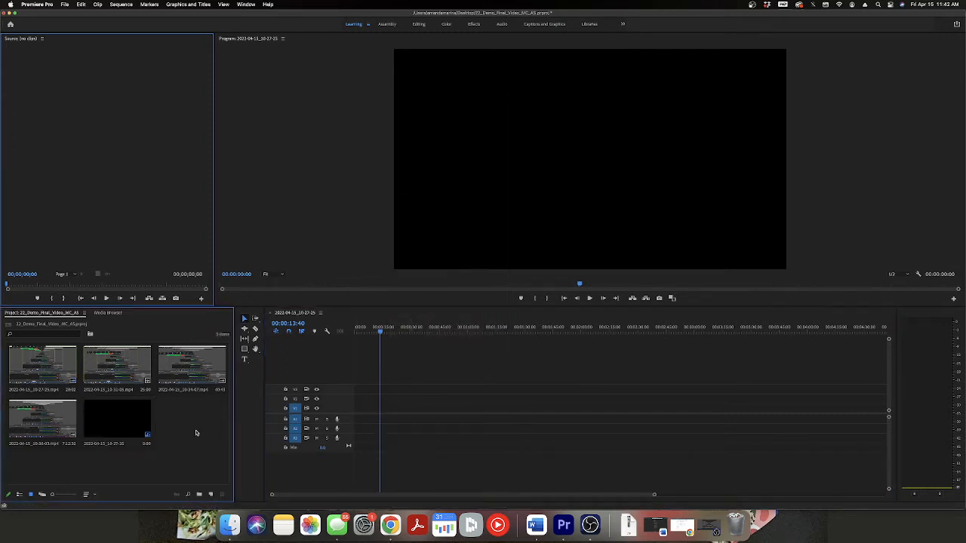
Review the sequence settings of the 2022-04-15_10-27-25 sequence, including timebase, frame size and display format.
left_click(307, 314)
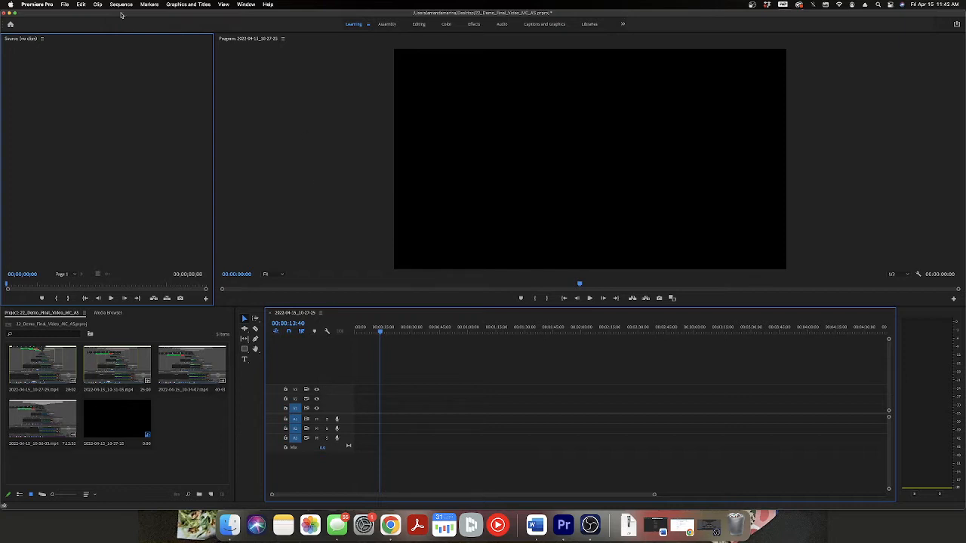
right_click(295, 316)
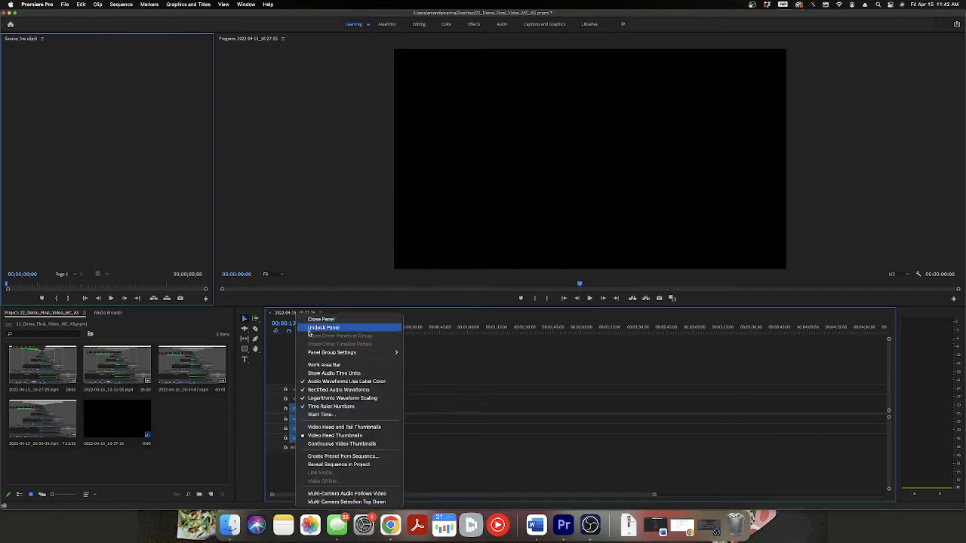
left_click(303, 312)
left_click(323, 314)
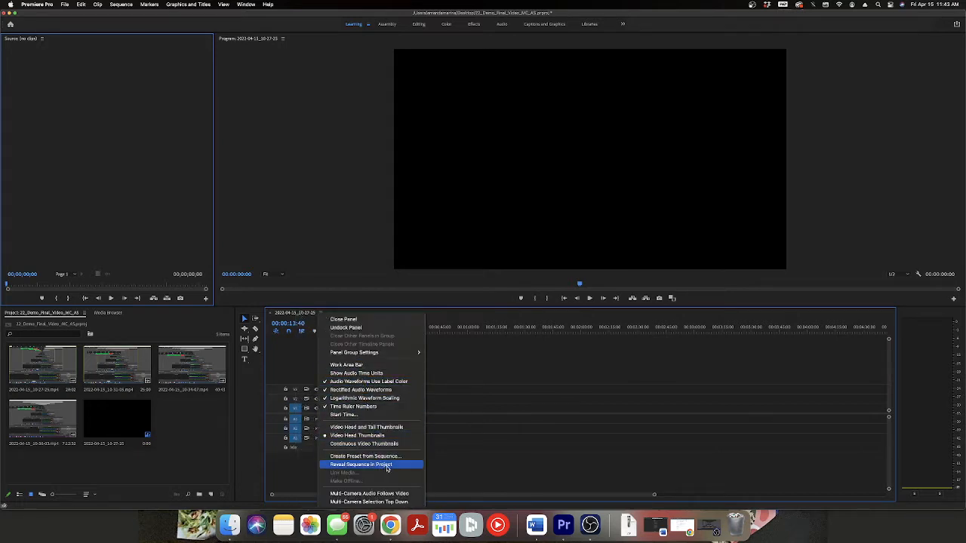
left_click(291, 317)
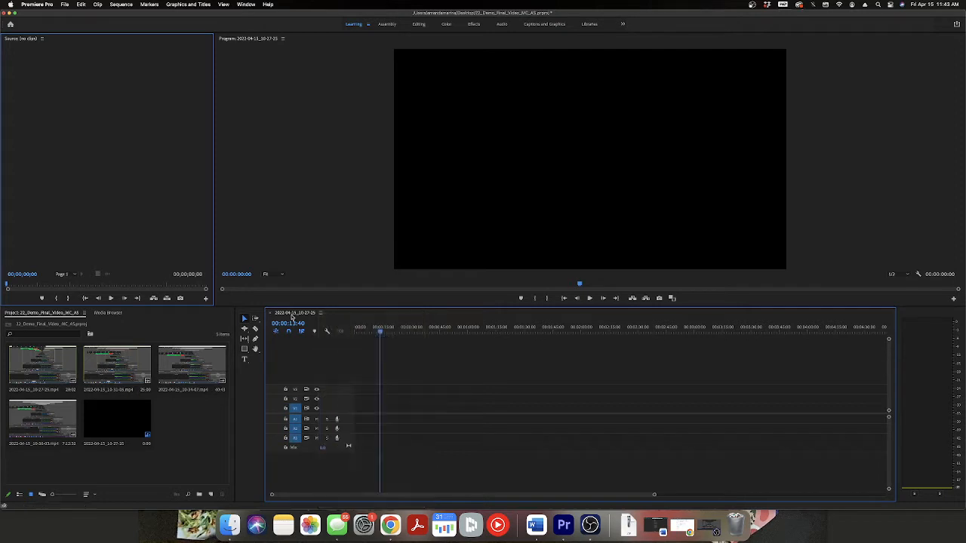
left_click(130, 4)
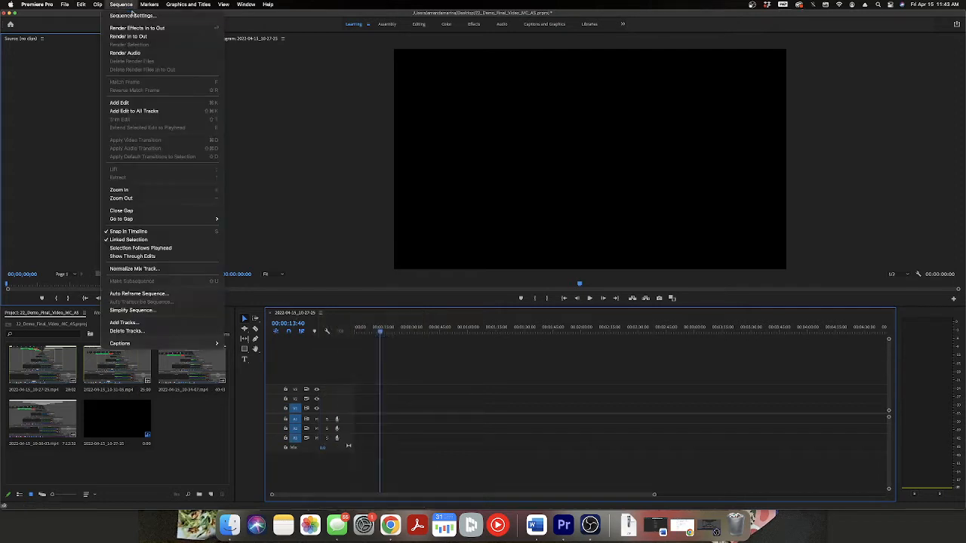
left_click(140, 16)
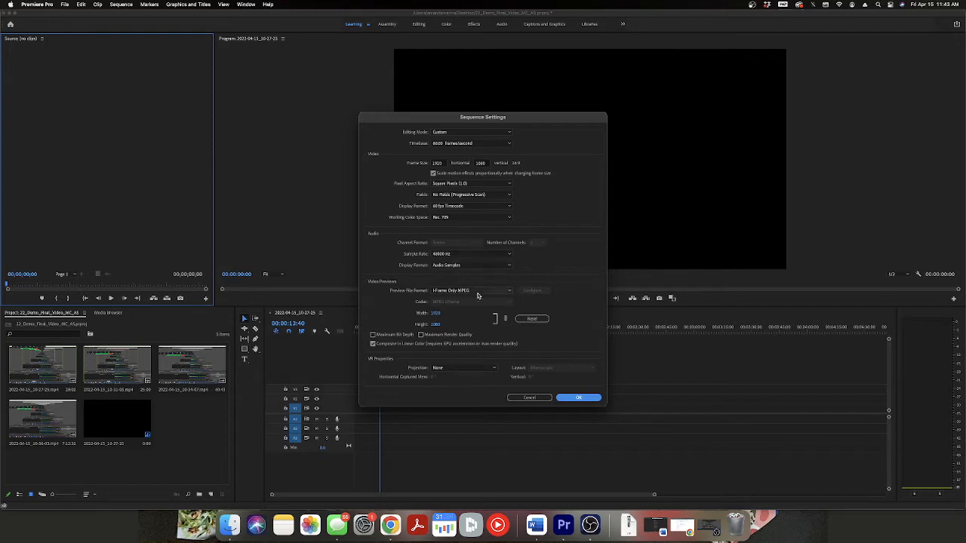
left_click(579, 399)
left_click(65, 4)
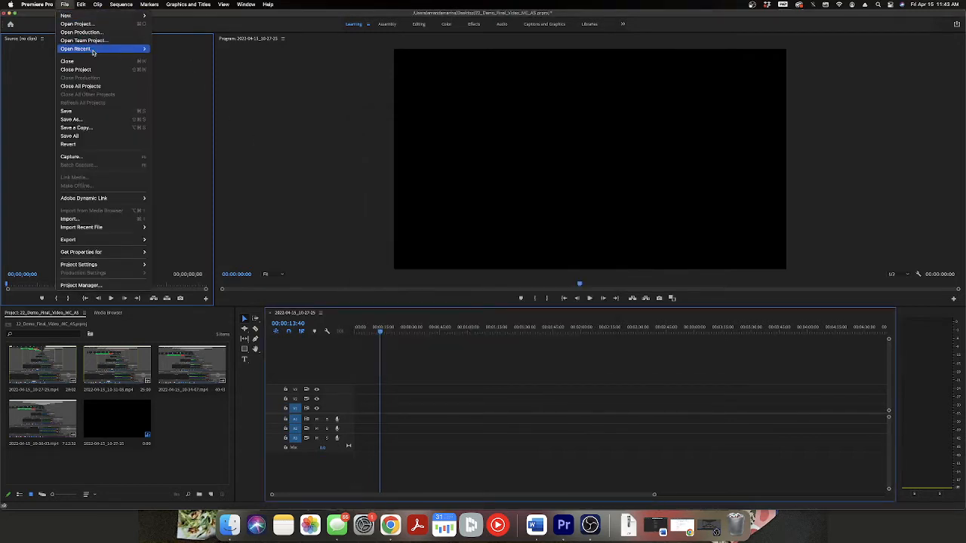
left_click(87, 118)
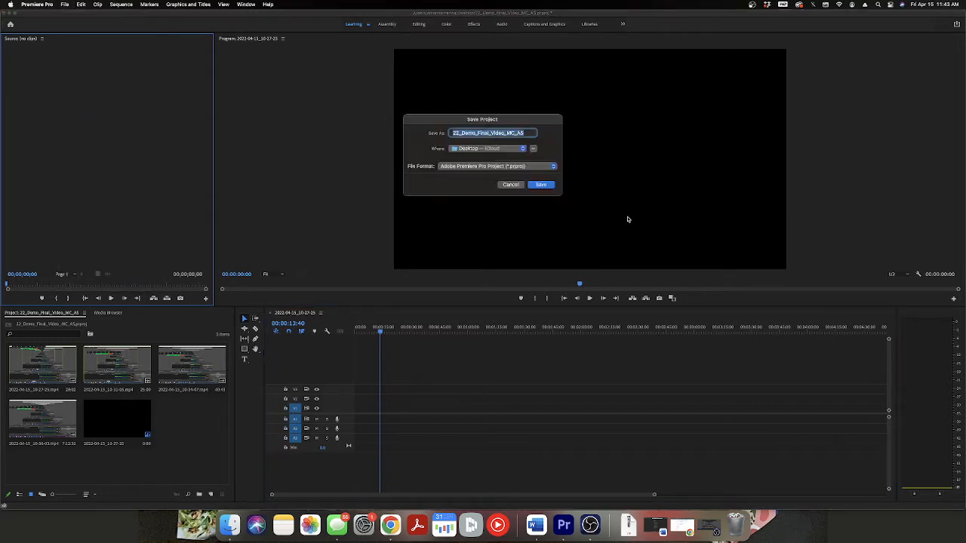
left_click(516, 186)
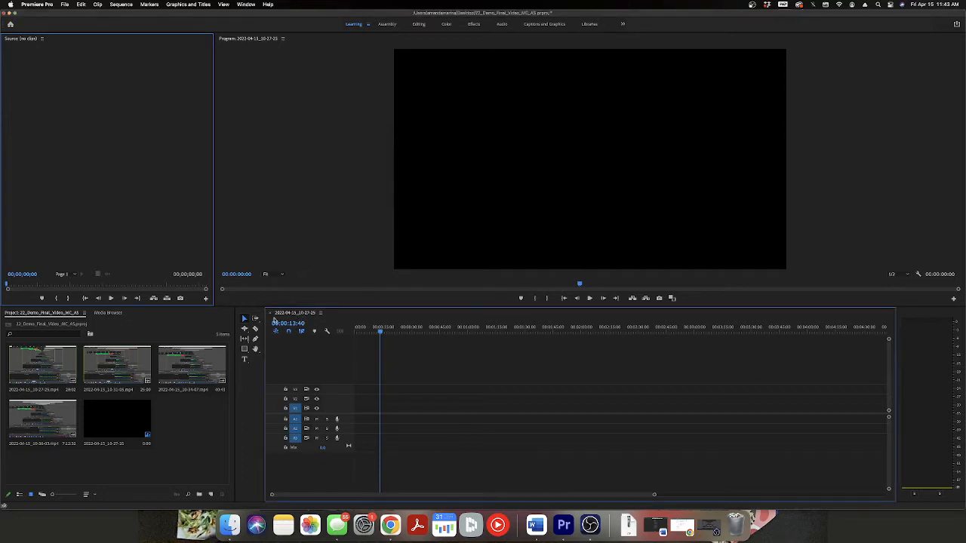
Close the emptied 2022-04-15_10-27-25 sequence in the timeline.
right_click(273, 316)
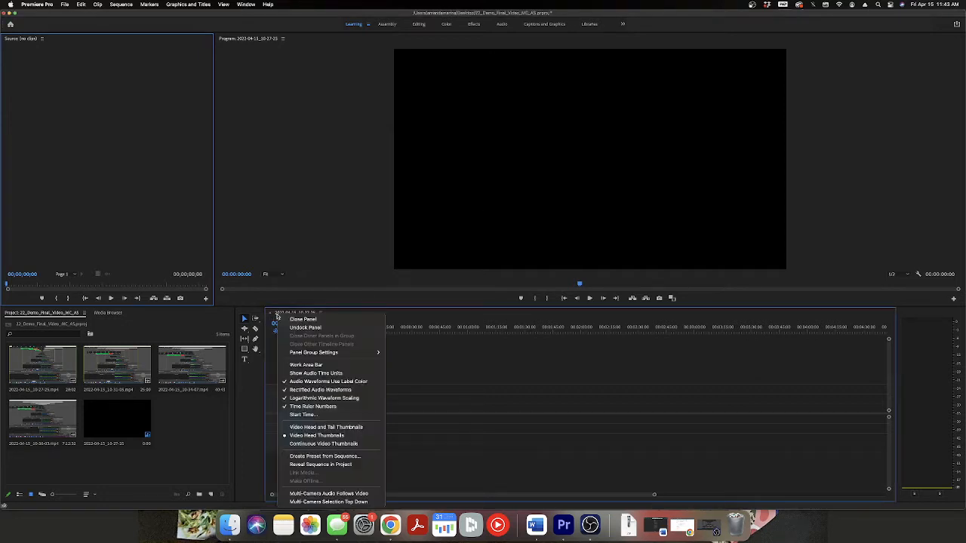
mouse_move(333, 353)
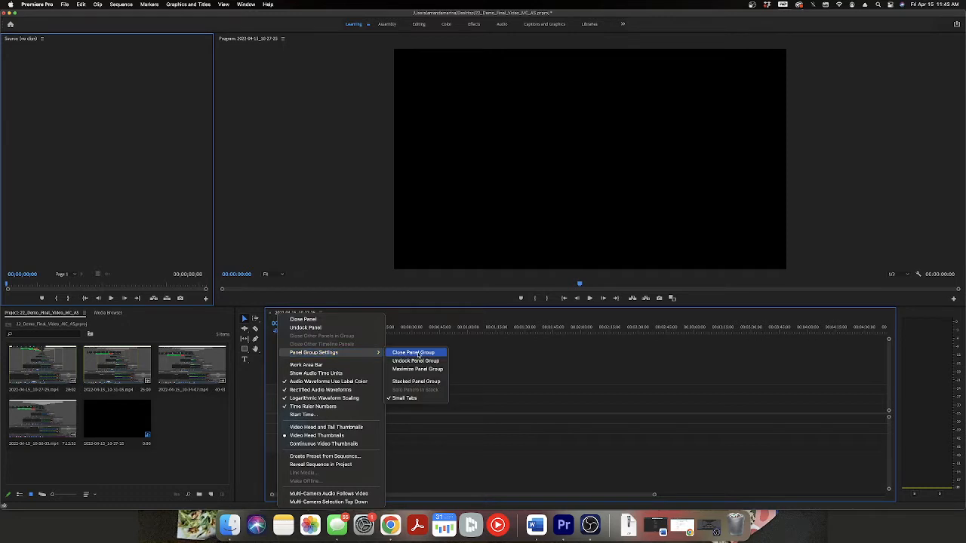
left_click(535, 359)
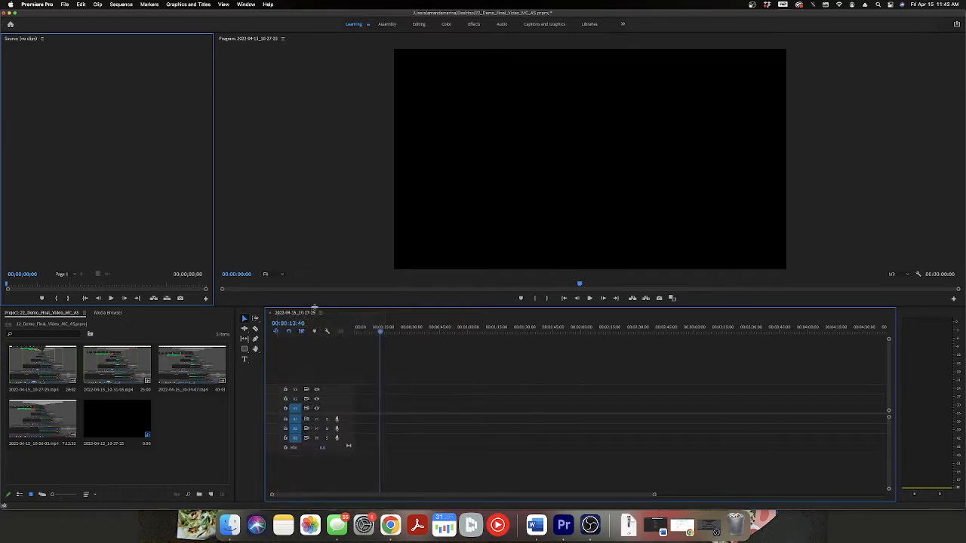
left_click(270, 315)
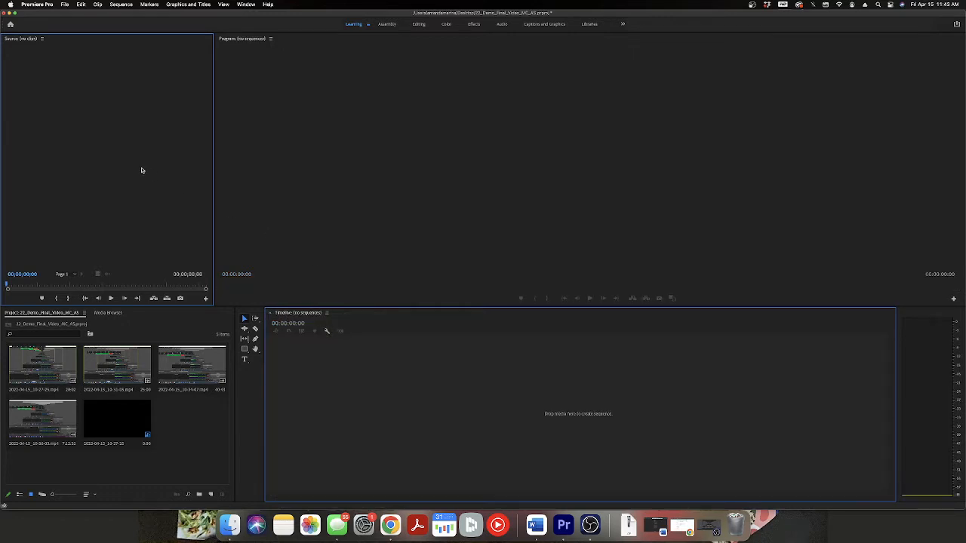
Create a new sequence from the DV-NTSC Standard 48kHz preset and name it Demo_2022_MC.
left_click(66, 4)
mouse_move(113, 15)
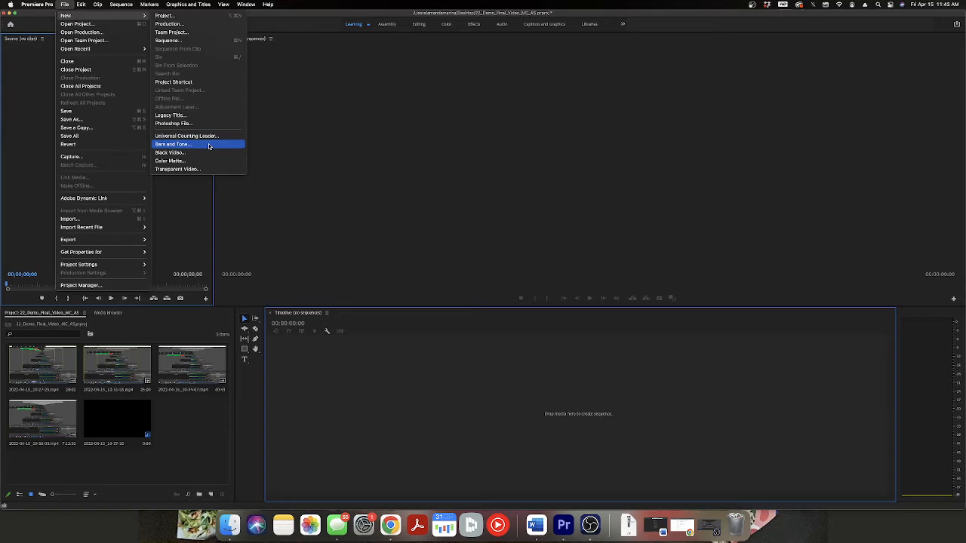
left_click(181, 41)
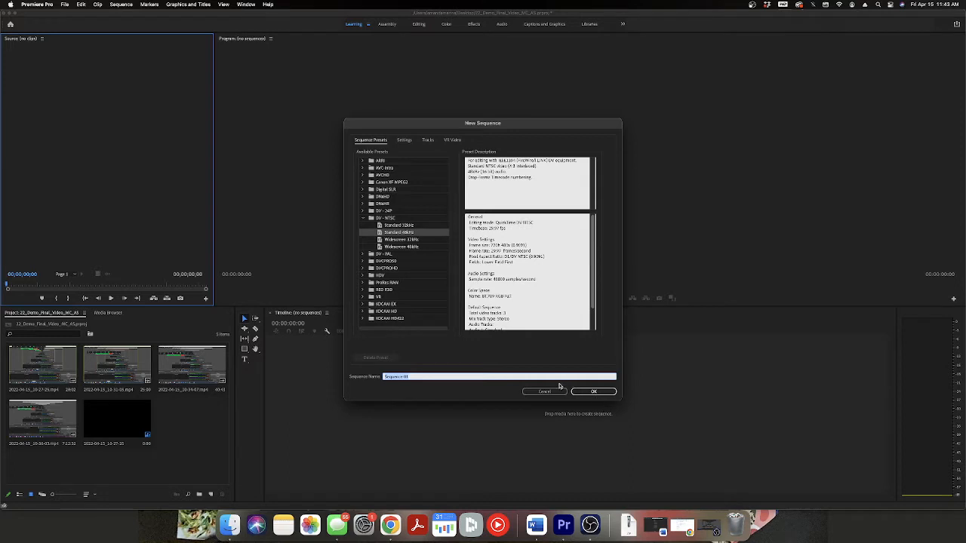
type("E")
key("Return")
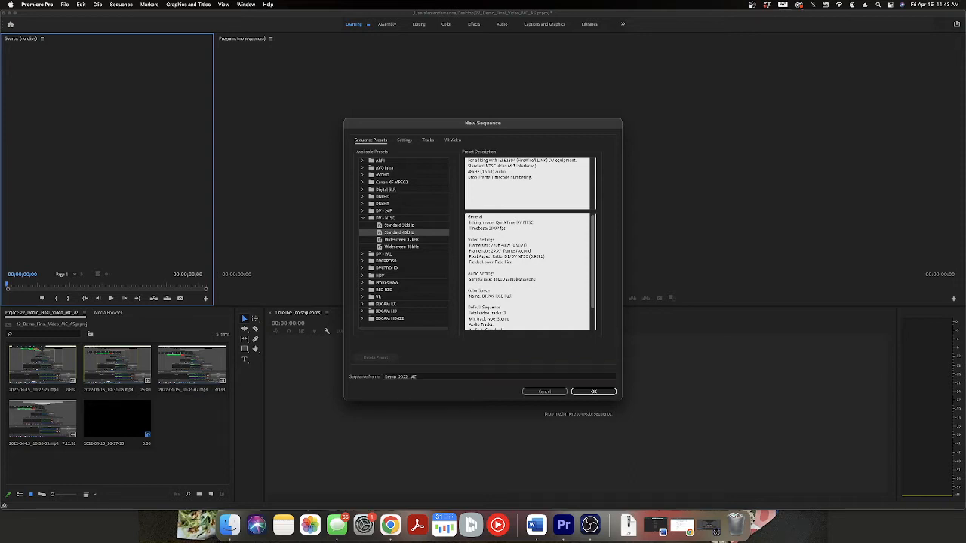
Review the Demo_2022_MC sequence settings and examine the available editing modes and display formats.
left_click(123, 5)
left_click(128, 16)
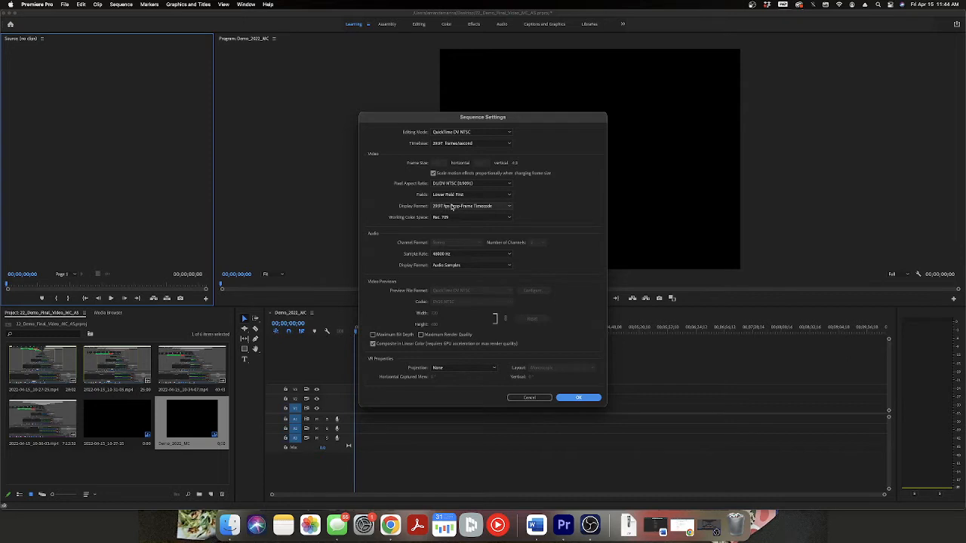
left_click(474, 133)
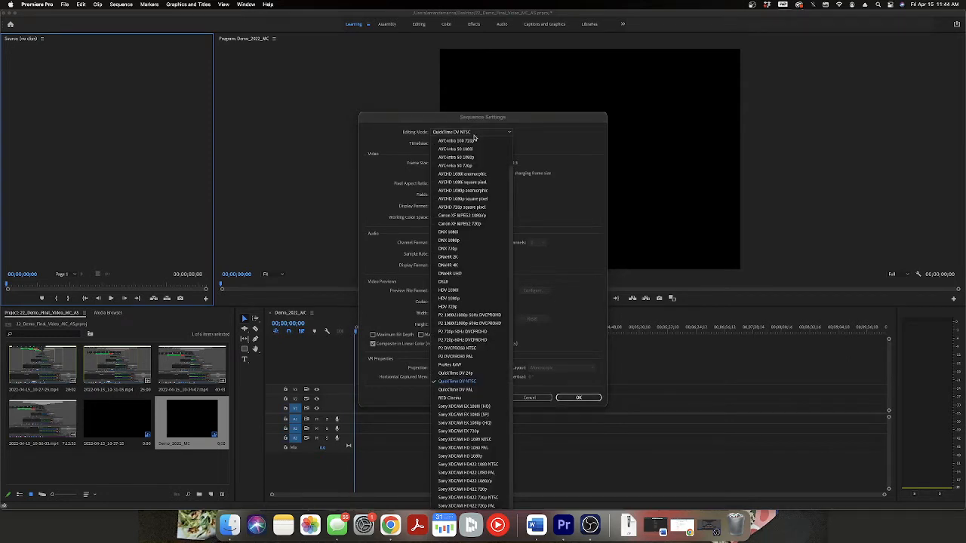
left_click(557, 155)
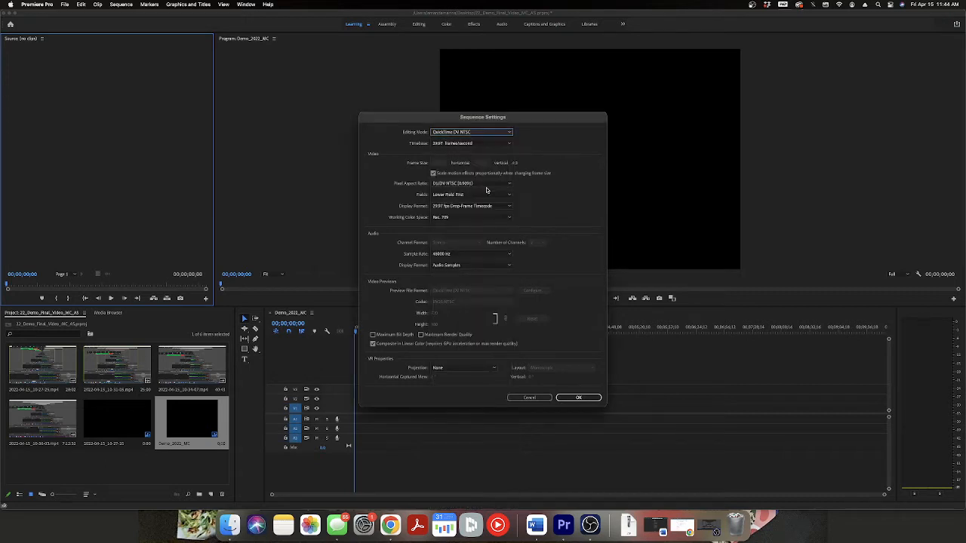
left_click(453, 206)
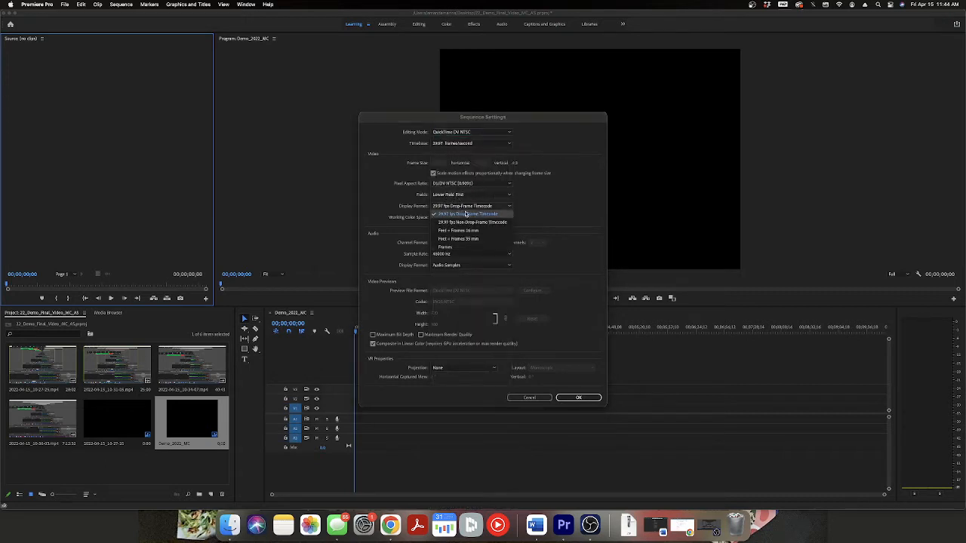
left_click(541, 225)
left_click(575, 399)
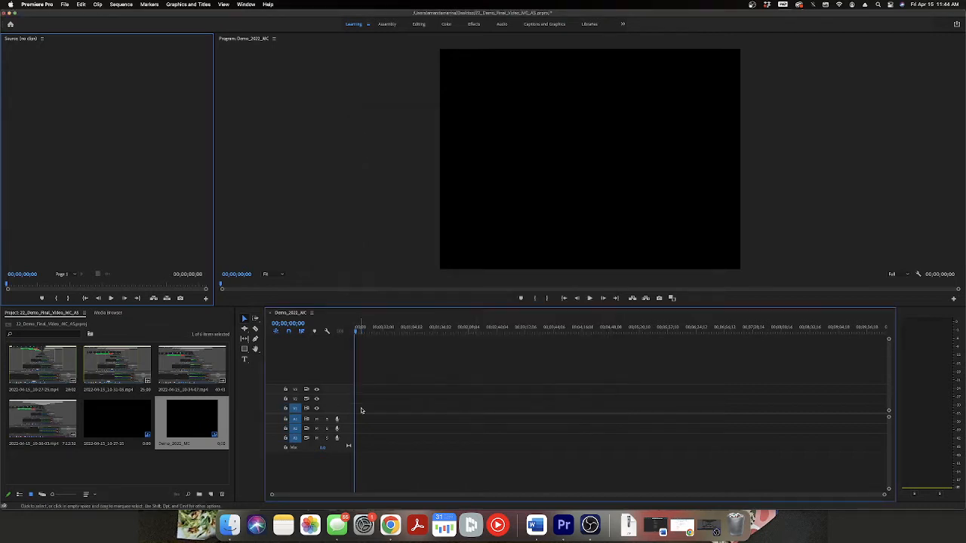
Place 2022-04-15_10-36-03.mp4 at the start of track V1, change the sequence settings to match the clip, and preview its later part.
left_click_drag(78, 425, 356, 410)
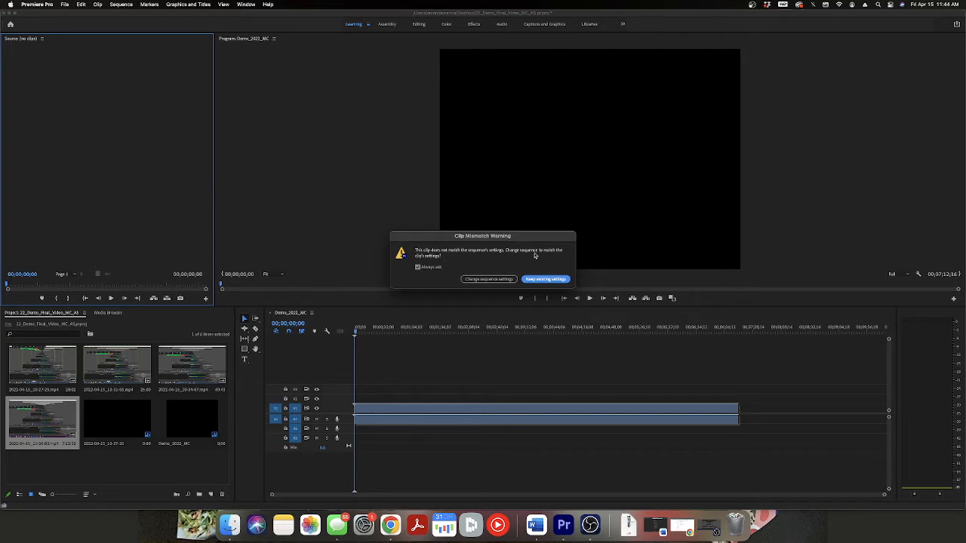
left_click(488, 278)
left_click_drag(478, 327, 604, 331)
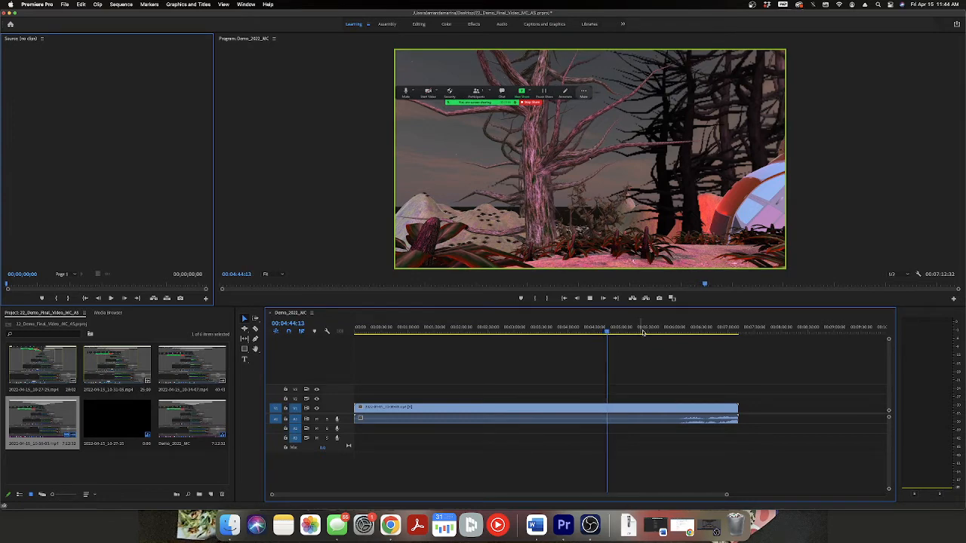
left_click_drag(641, 330, 674, 335)
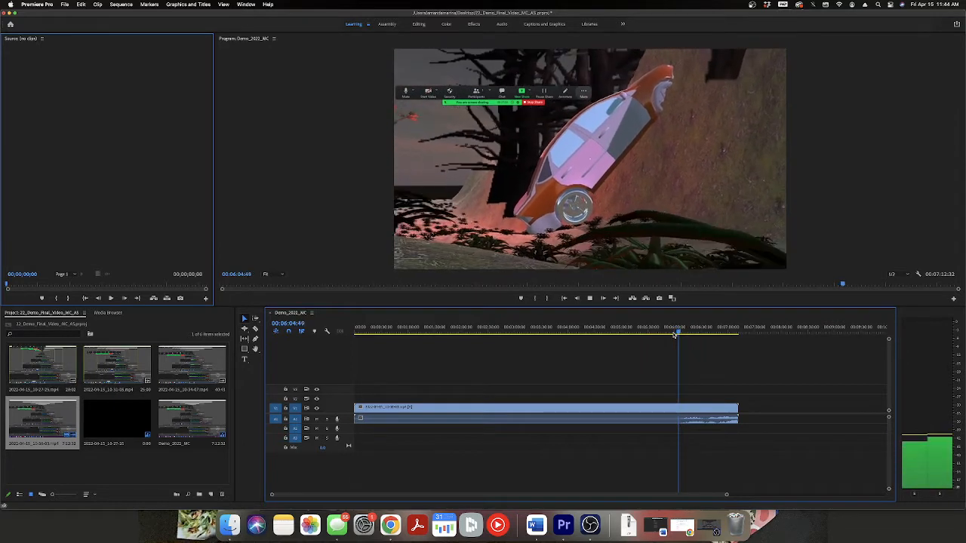
key("space")
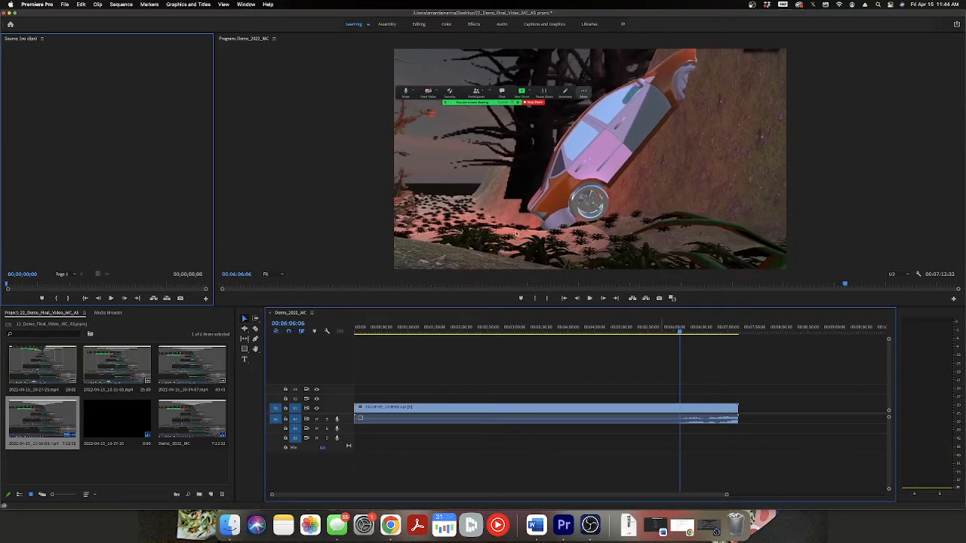
Set the timebase of the Demo_2022_MC sequence to 29.97 frames/second.
left_click(120, 5)
left_click(123, 15)
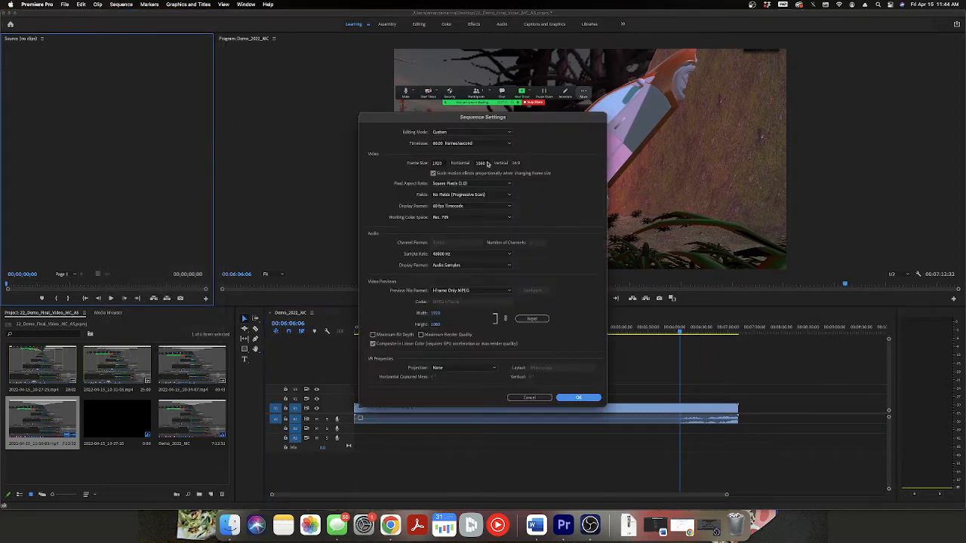
left_click(472, 143)
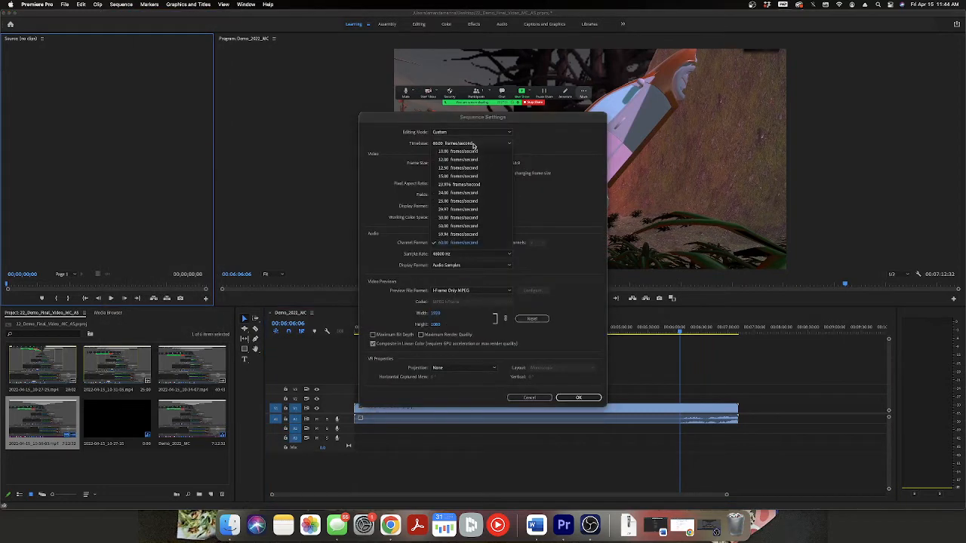
left_click(492, 216)
left_click(578, 398)
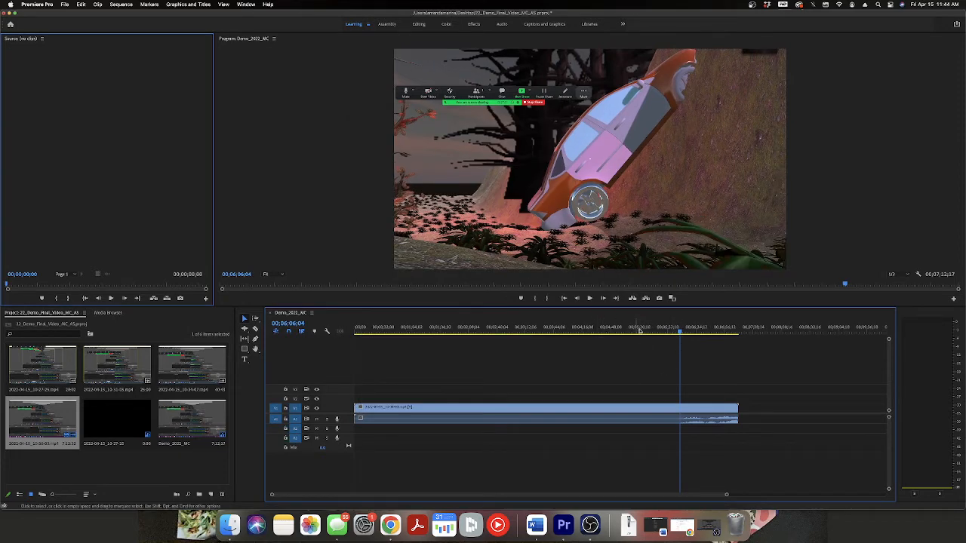
Play the sequence from about 5:20 and move the playhead to about 6:23 to inspect the footage.
left_click_drag(679, 333, 640, 336)
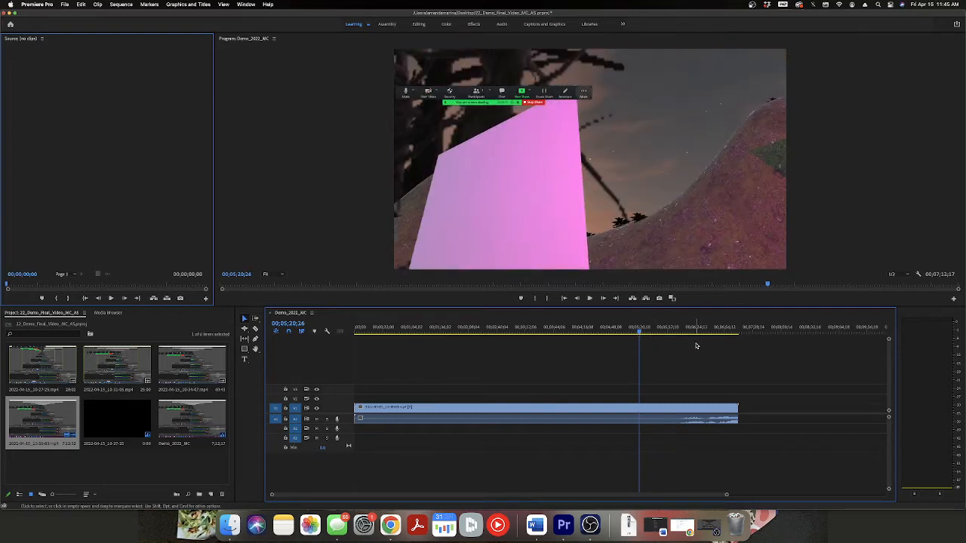
key("space")
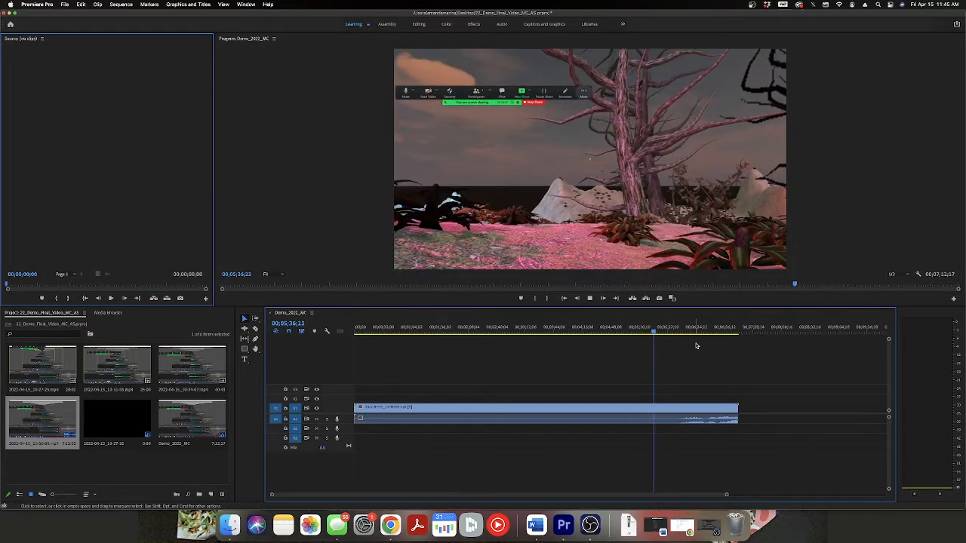
left_click(695, 331)
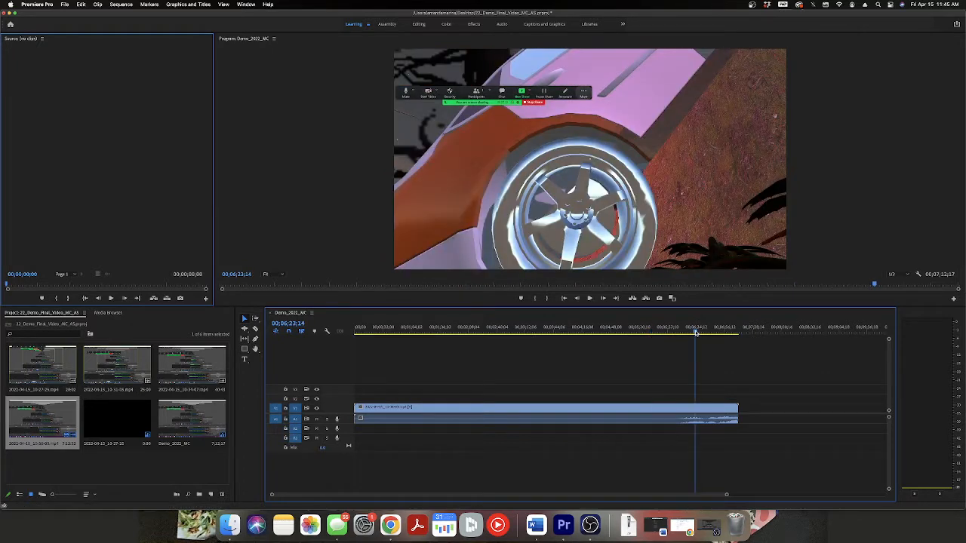
Move the playhead back to about 6:04 and play the sequence for roughly nine seconds to check playback.
left_click_drag(696, 332, 680, 333)
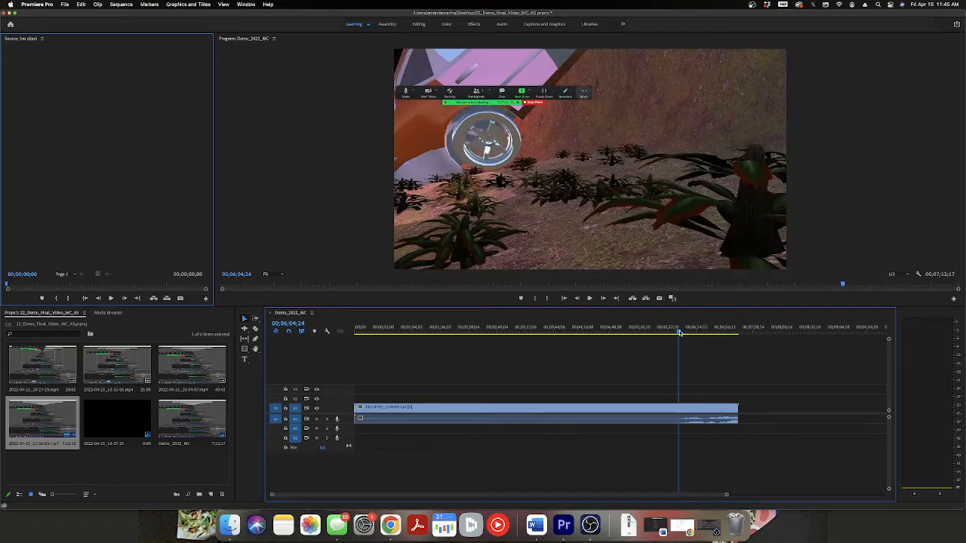
key("space")
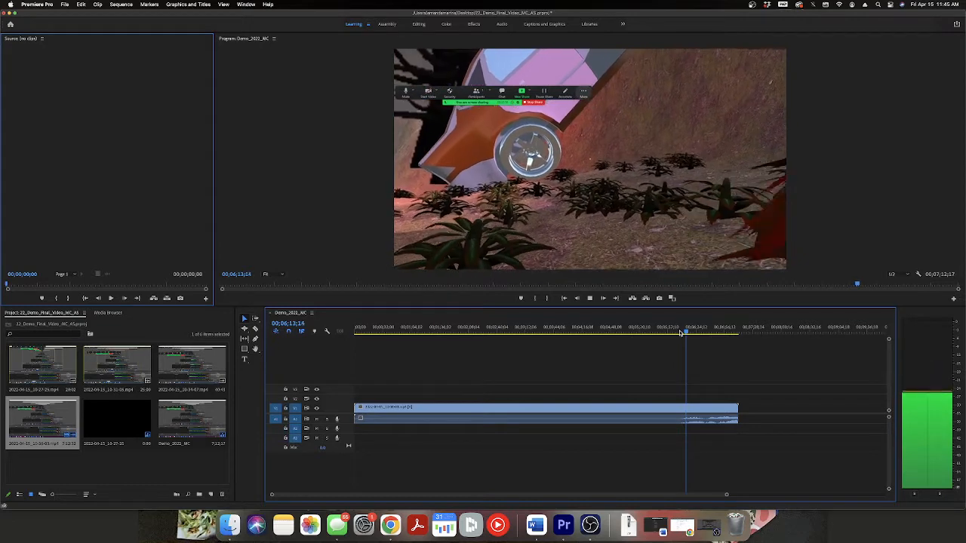
key("space")
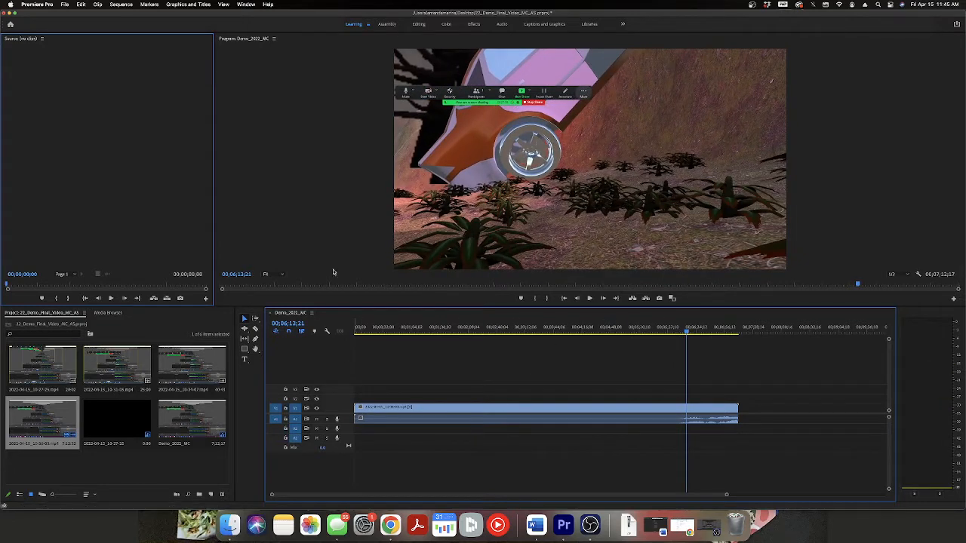
Set the timebase of the Demo_2022_MC sequence to 60.00 frames/second.
left_click(123, 4)
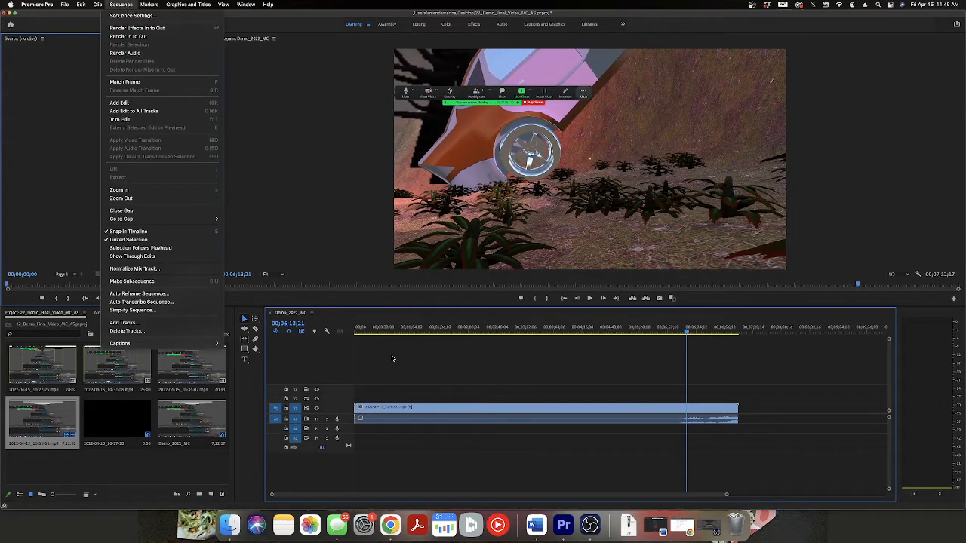
left_click(123, 4)
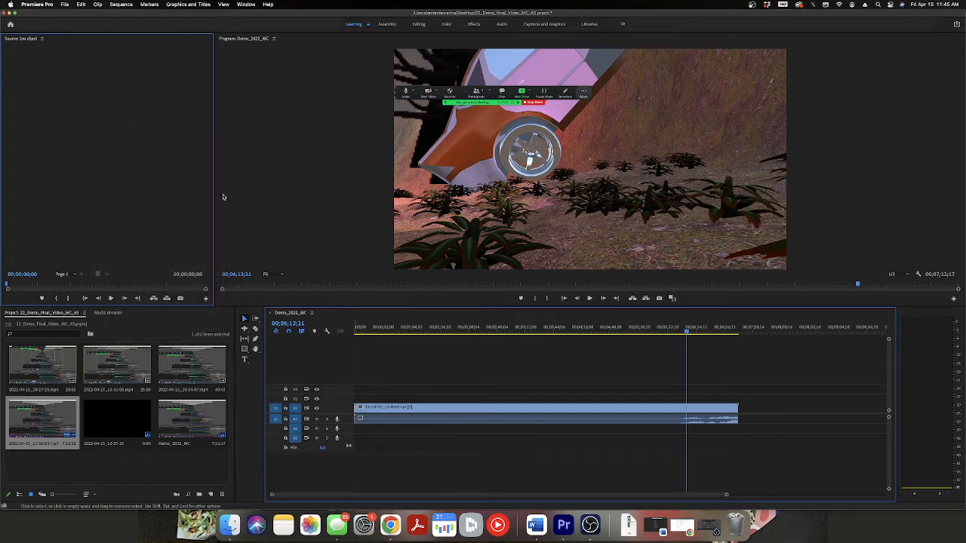
left_click(130, 6)
left_click(130, 15)
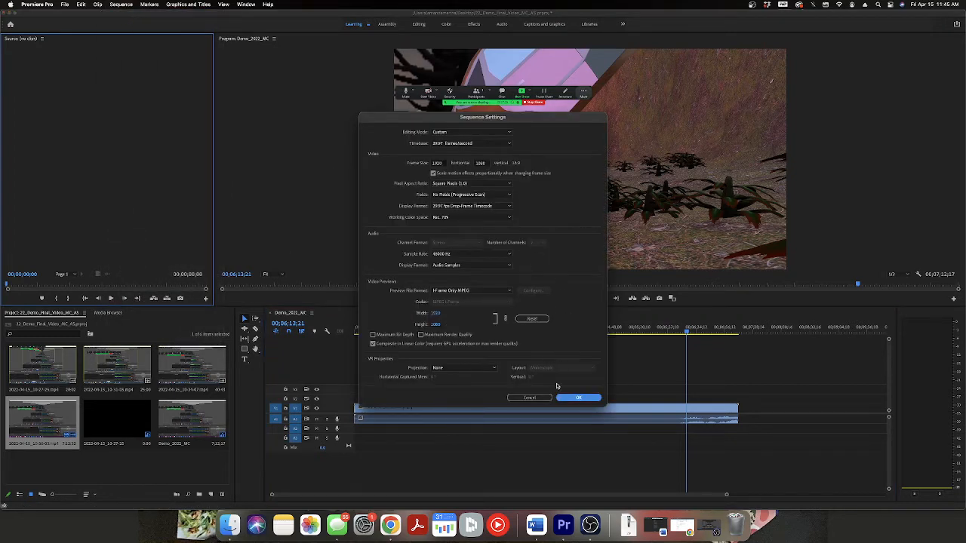
left_click(468, 145)
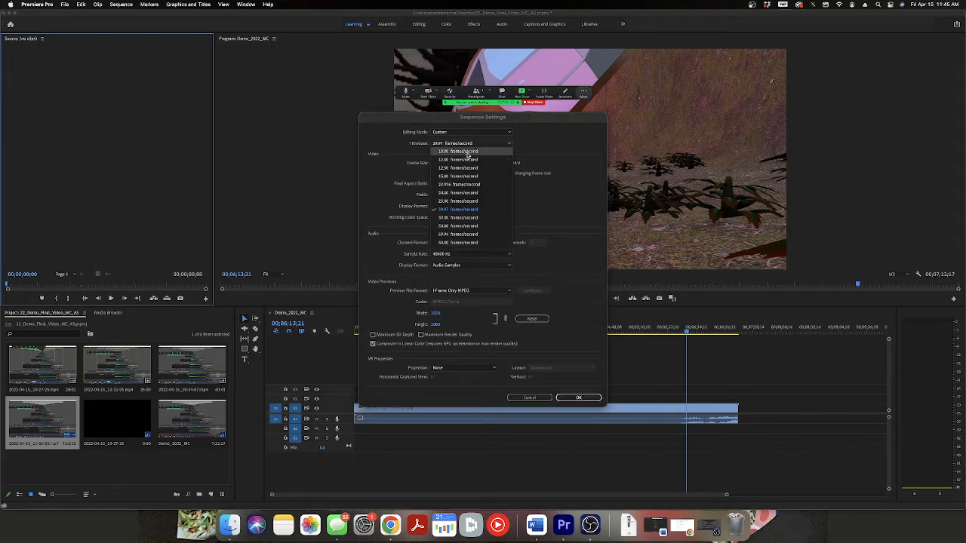
left_click(468, 243)
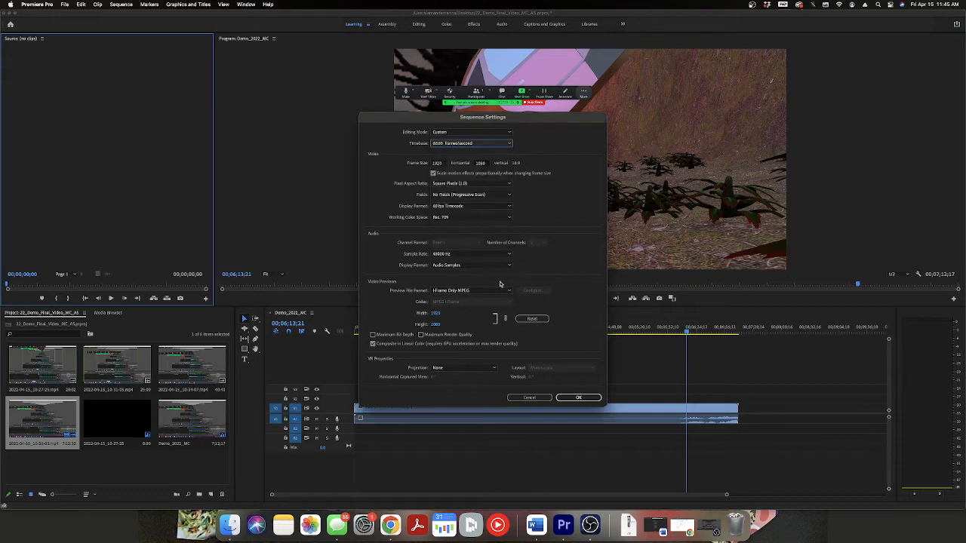
left_click(574, 398)
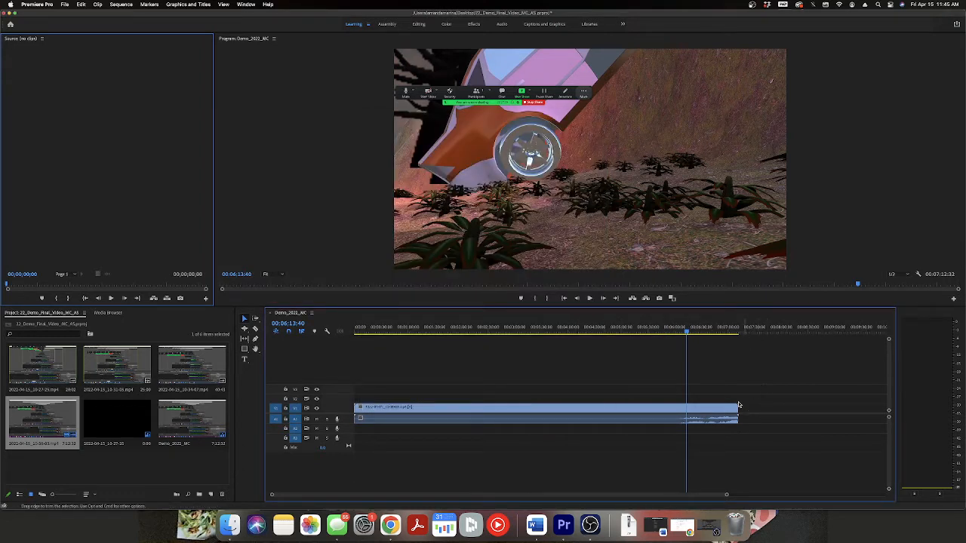
Move the playhead to about 4:37 and on to about 5:00 to inspect the footage, and check the OBS window.
left_click_drag(688, 335, 602, 331)
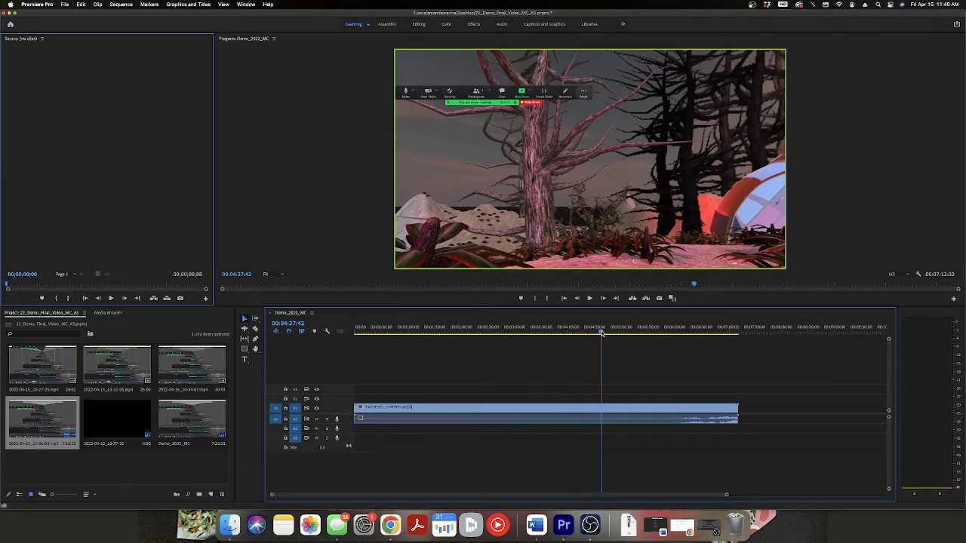
left_click_drag(602, 333, 621, 333)
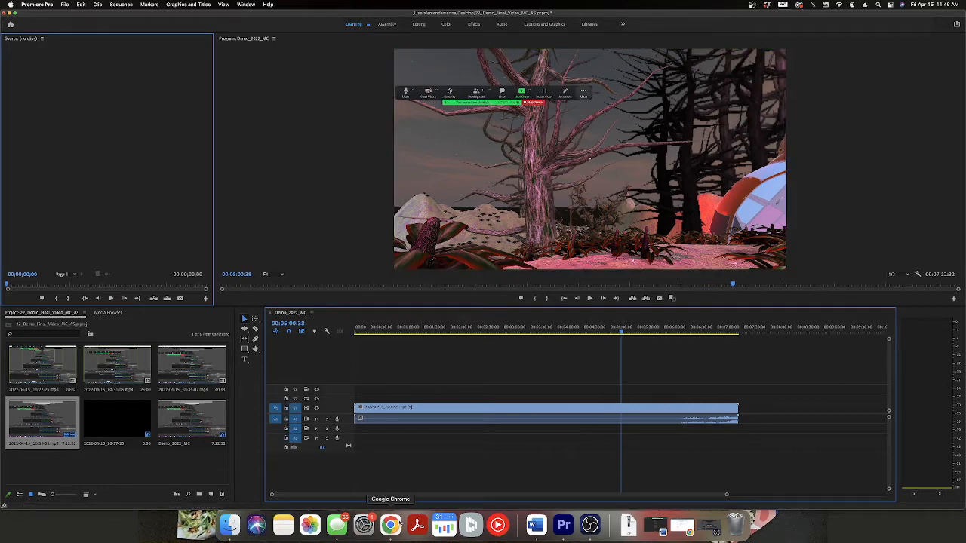
left_click(590, 525)
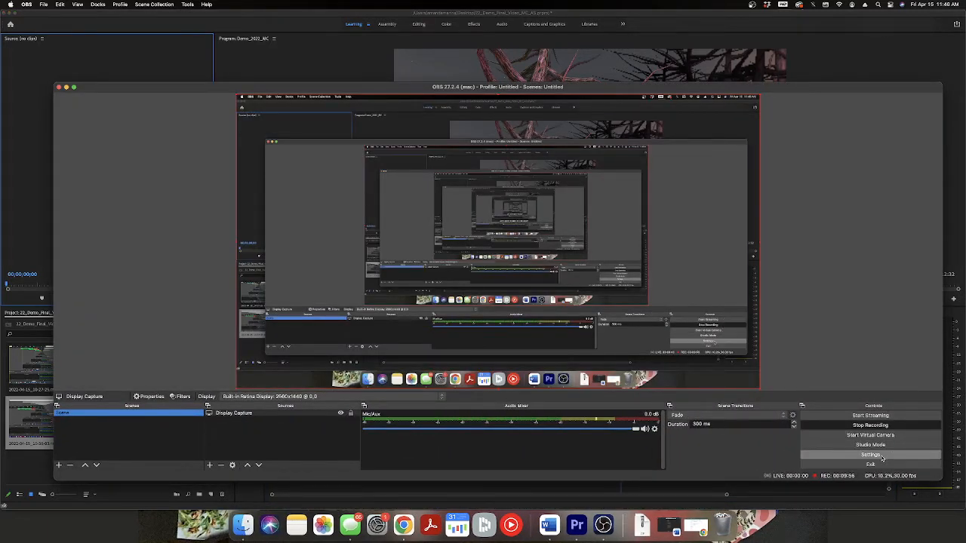
left_click(813, 498)
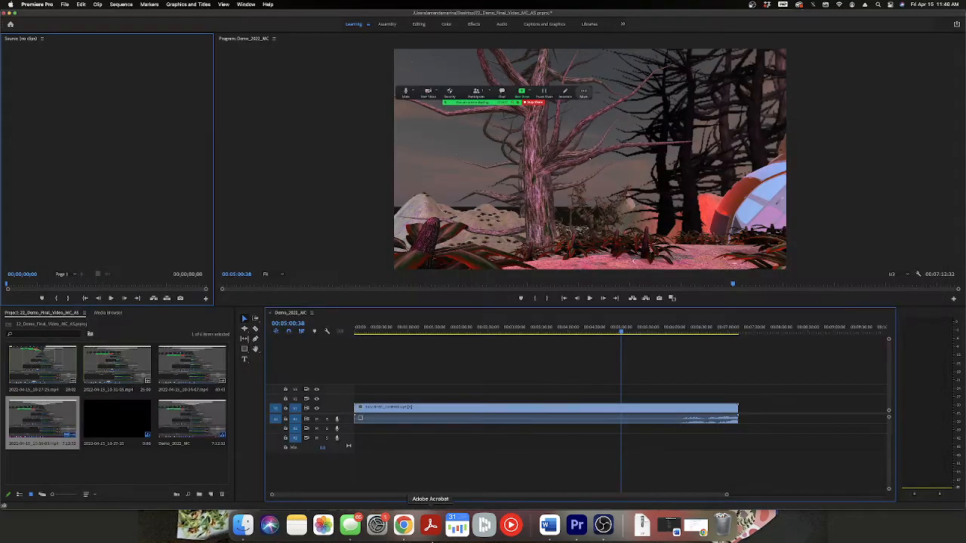
Search the web in Chrome for "youtube video frames per second", and put the browser away after reading the results.
left_click(404, 527)
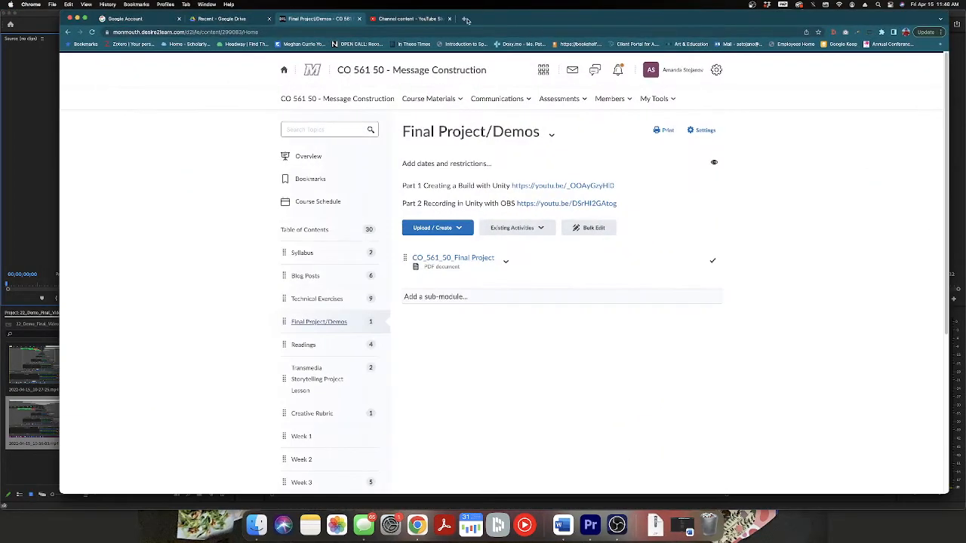
left_click(466, 21)
type("youtube v")
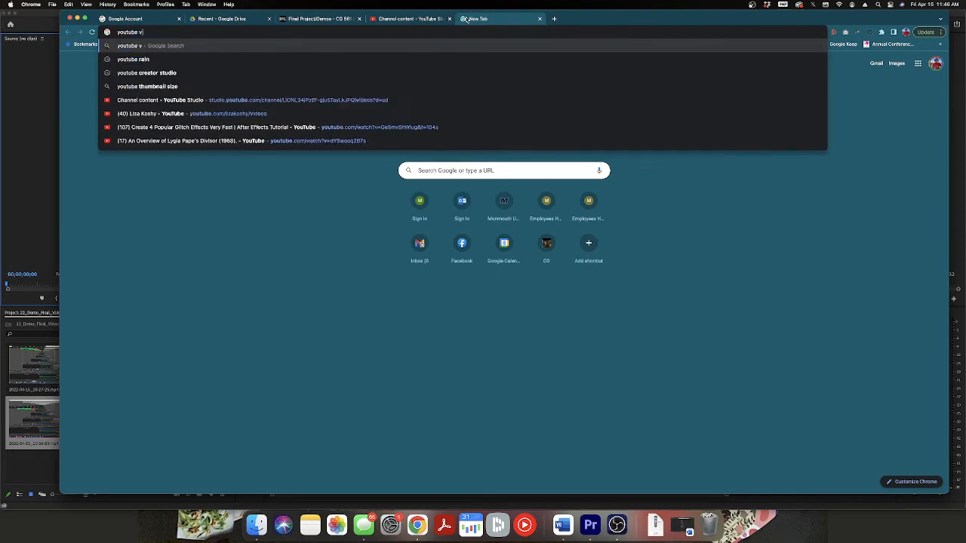
type("ideo frame")
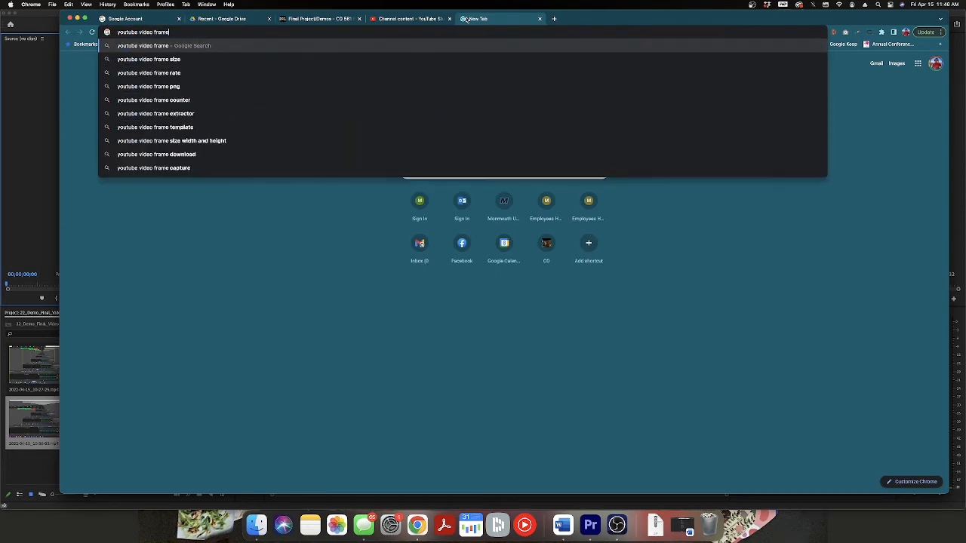
type("s per sec on")
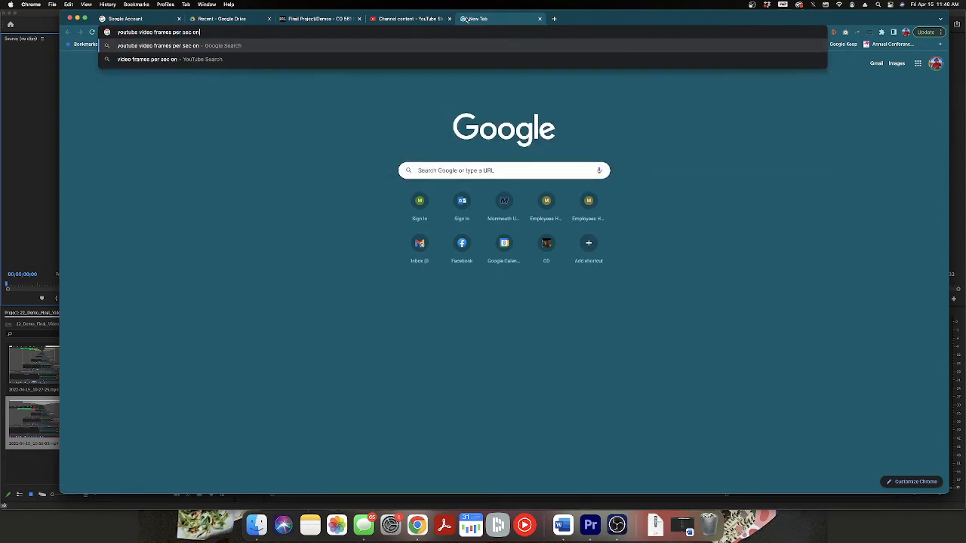
type("d")
key("Return")
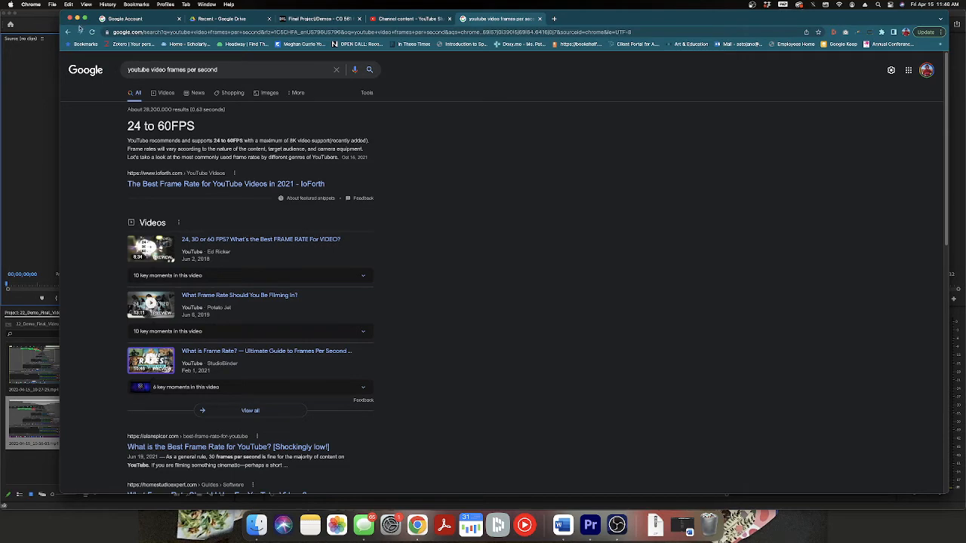
left_click(77, 19)
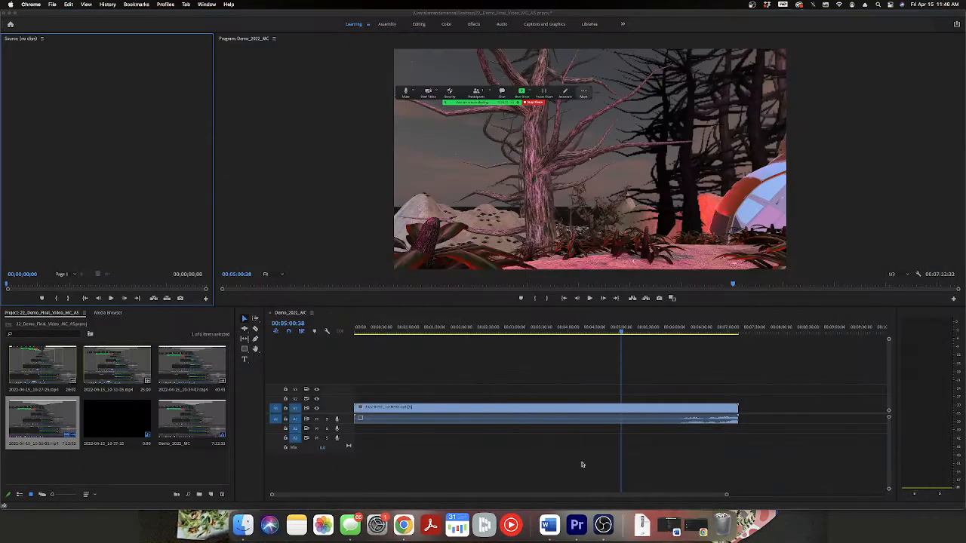
Check the OBS window again, and return to Premiere Pro to inspect the footage at about 5:58 and 6:19.
left_click(613, 526)
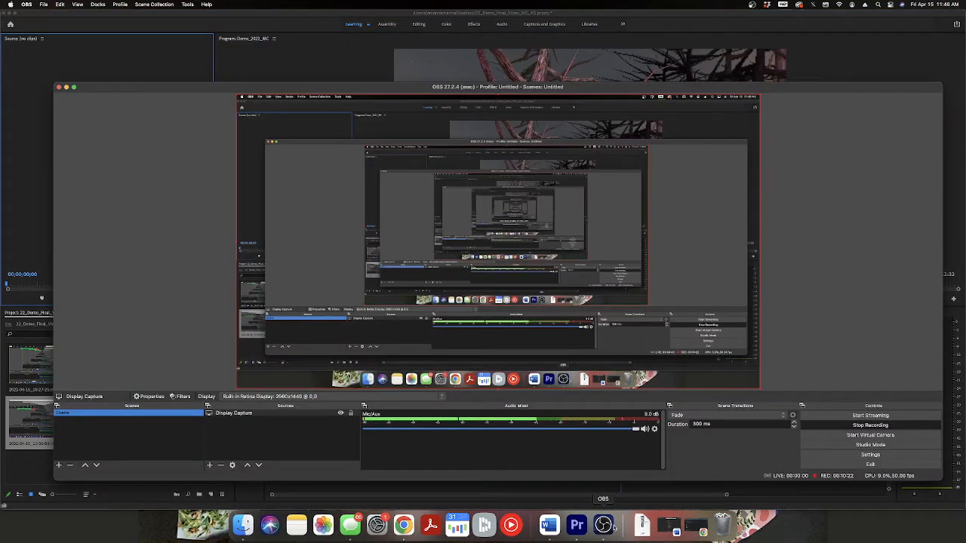
left_click(635, 21)
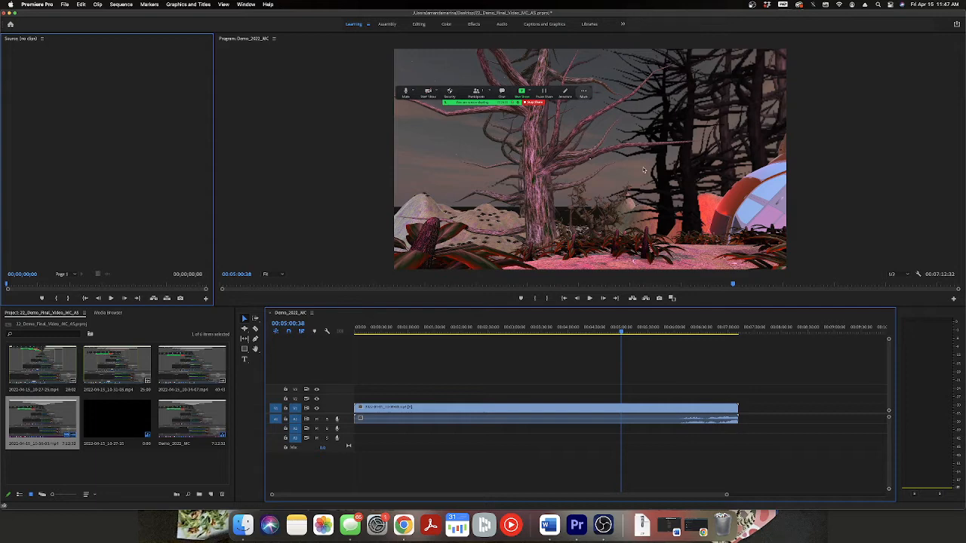
left_click_drag(613, 330, 673, 329)
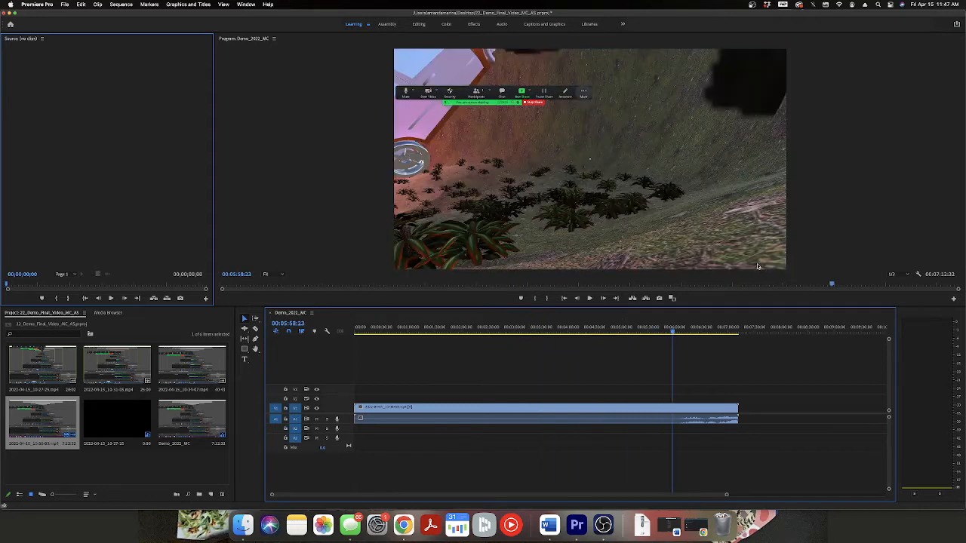
mouse_move(674, 330)
left_mouse_down()
mouse_move(729, 338)
mouse_move(641, 338)
mouse_move(691, 333)
left_mouse_up()
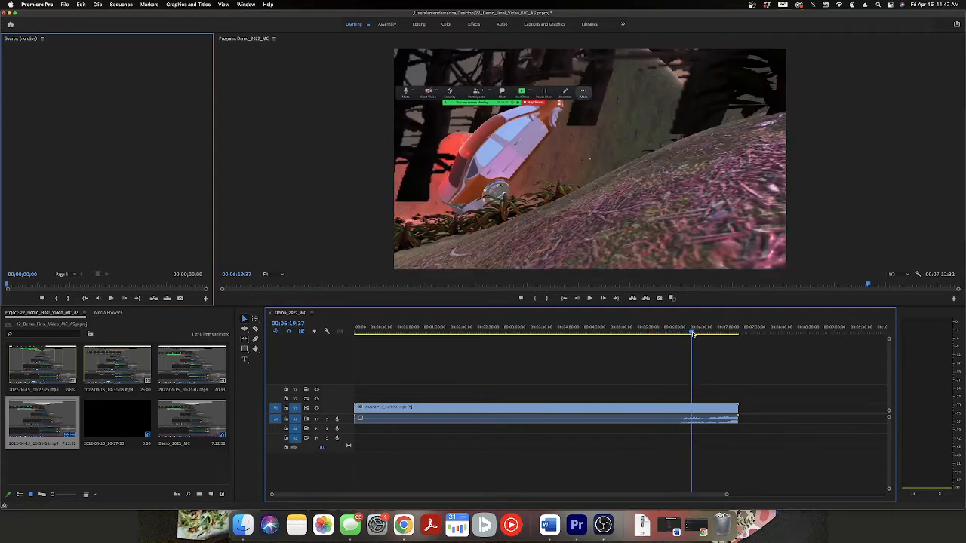
left_click(606, 231)
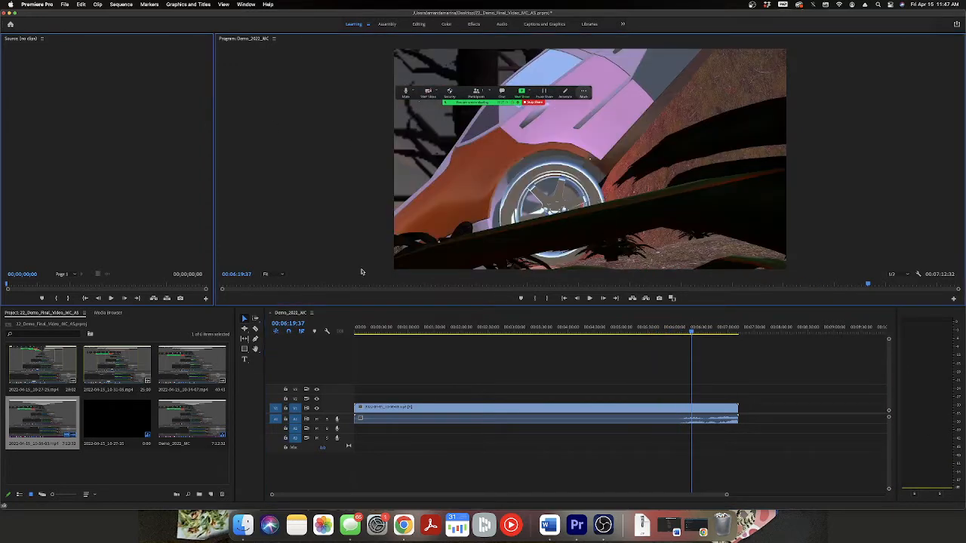
Select the clip on track V1 and show its Motion properties in Effect Controls using the Editing workspace.
left_click(434, 407)
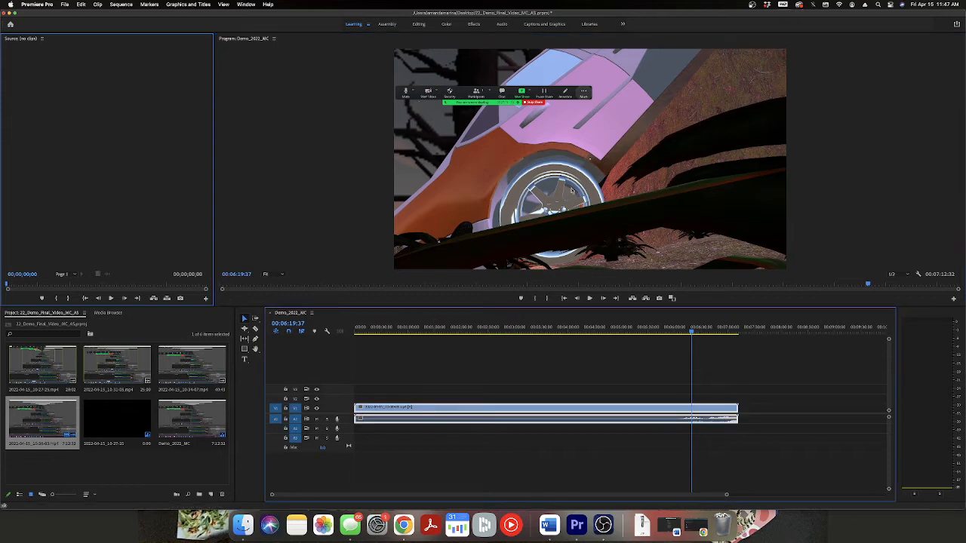
key("space")
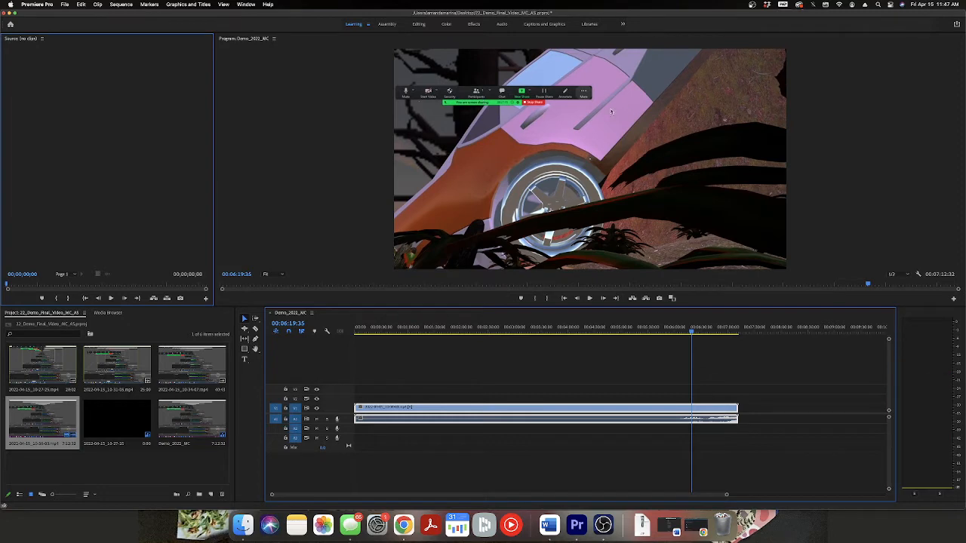
left_click(419, 24)
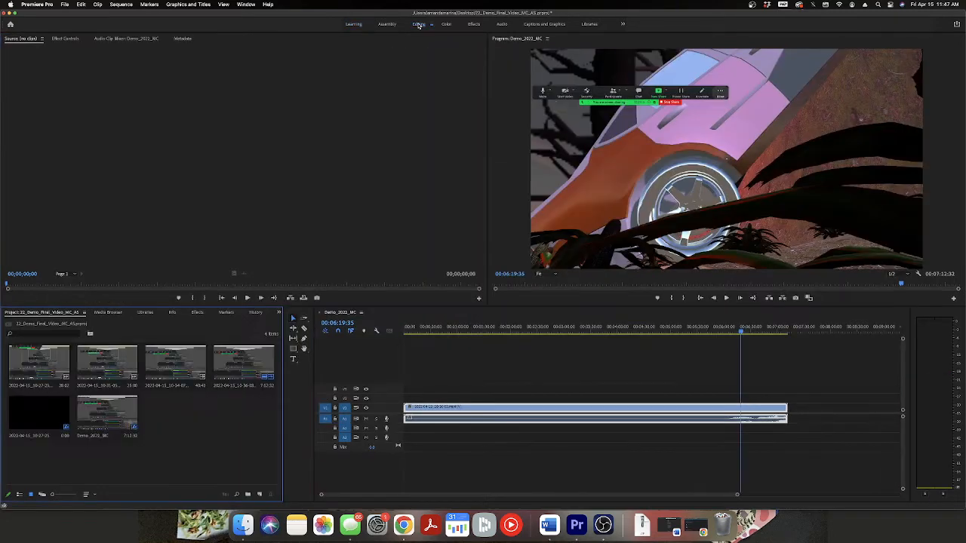
left_click(65, 38)
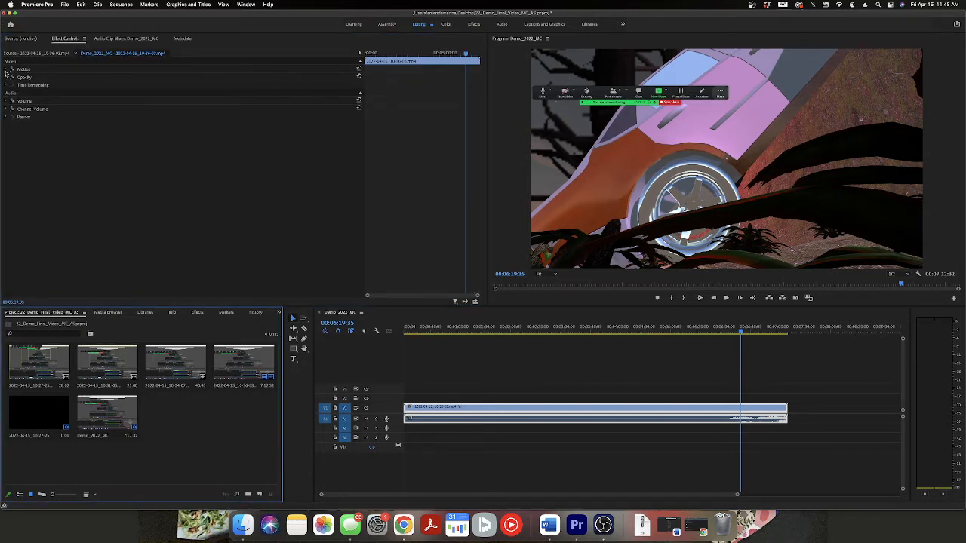
left_click(6, 69)
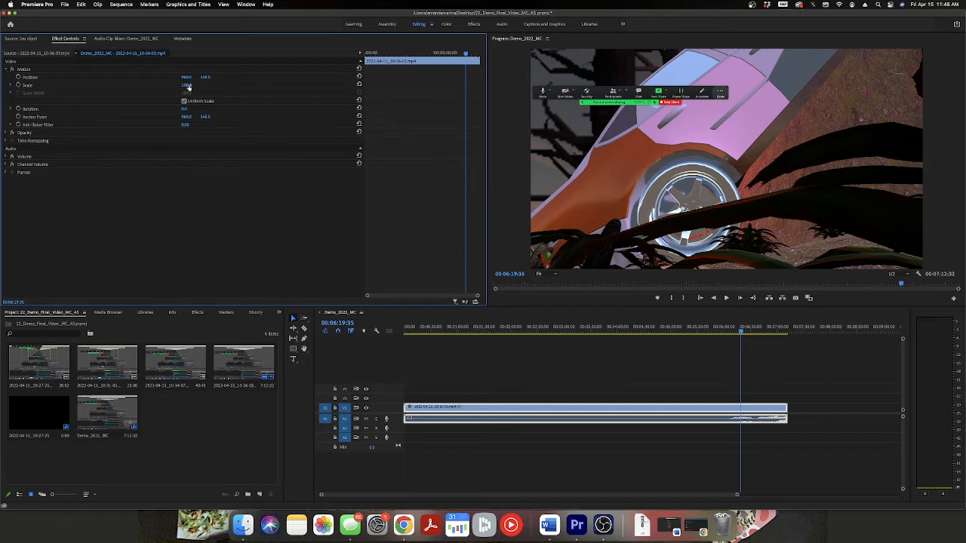
Try scaling the V1 clip down inside the frame, and return its scale to 100.
left_click_drag(188, 85, 176, 85)
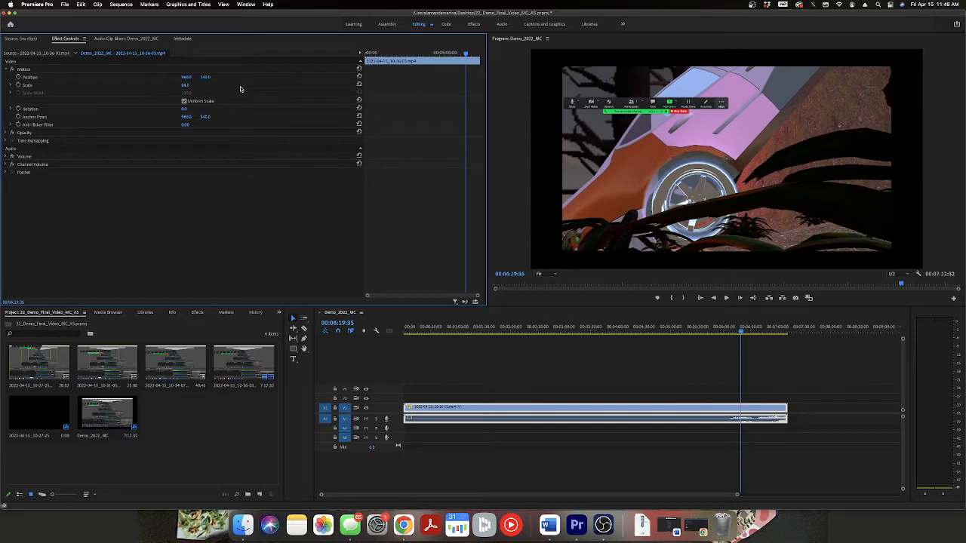
left_click(187, 84)
type("100")
key("Return")
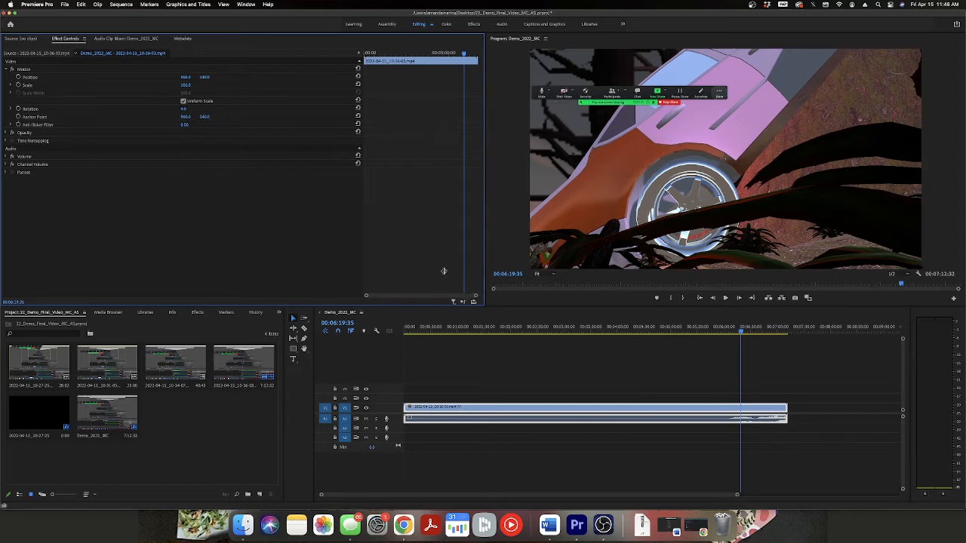
Widen the Program monitor area, and preview the V1 clip enlarged before returning its scale to 100.
left_click_drag(486, 277, 339, 268)
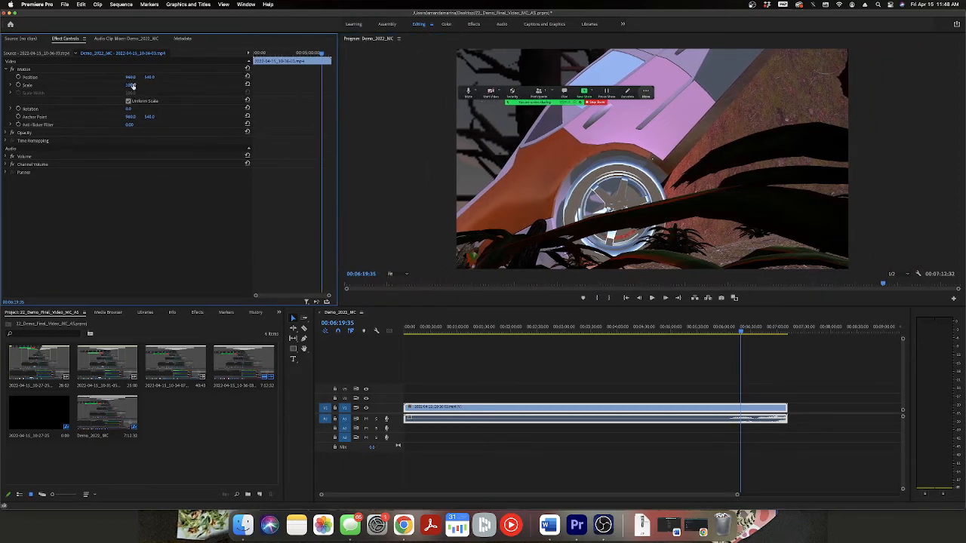
left_click_drag(130, 84, 135, 84)
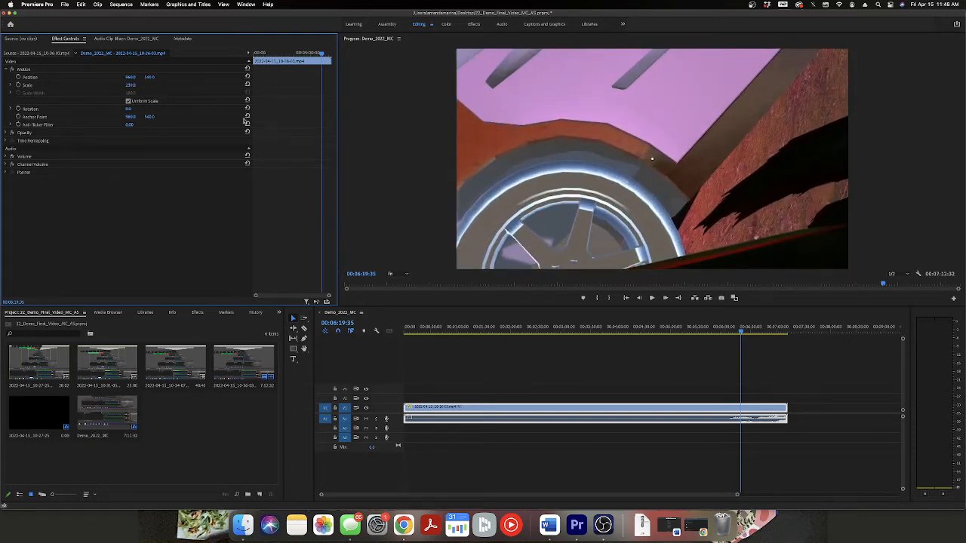
left_click(133, 84)
type("2")
key("Return")
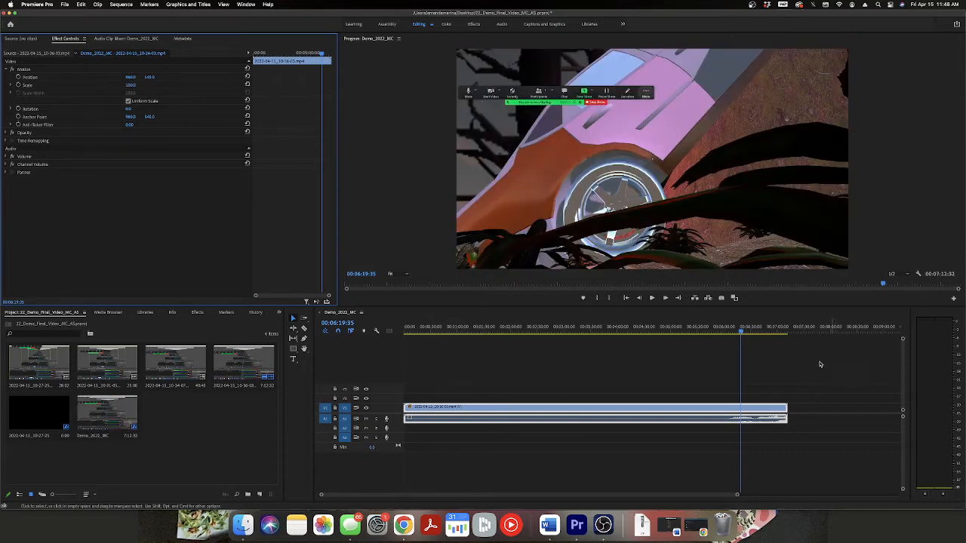
left_click(601, 528)
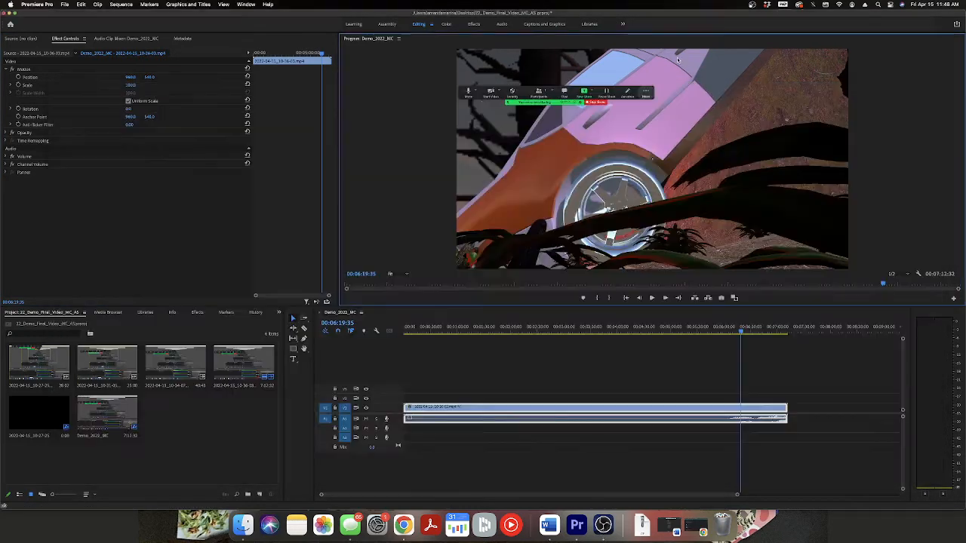
Append the recording 2022-04-15_10-31-05.mp4 after the V1 clip, preview it at 00:07:22:28, and delete it from the timeline.
left_click(700, 64)
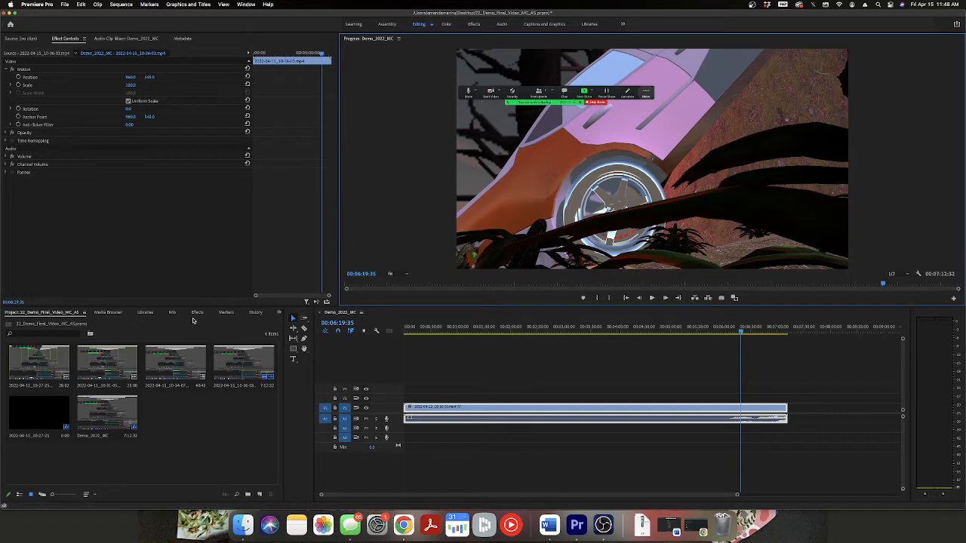
left_click(181, 360)
left_click(105, 370)
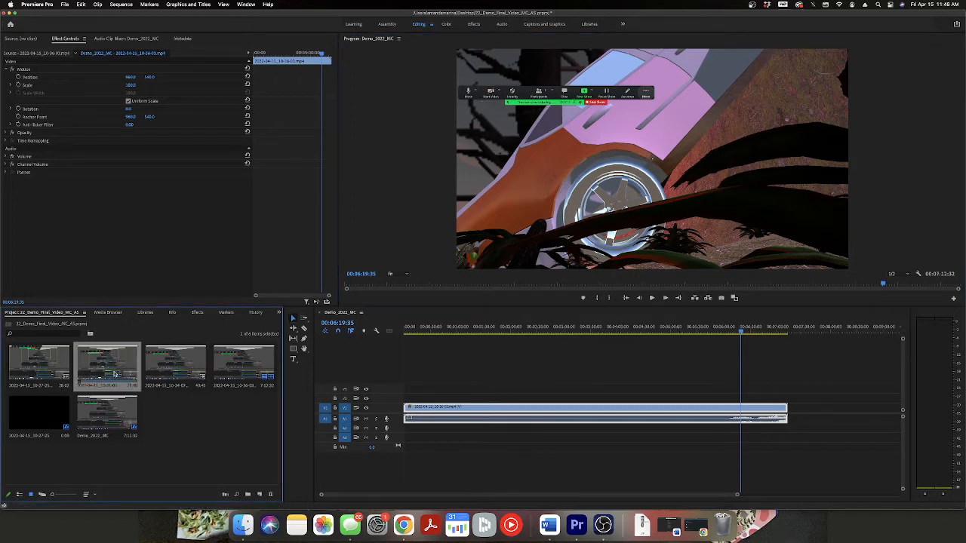
left_click_drag(105, 370, 793, 412)
left_click_drag(793, 331, 798, 331)
left_click(804, 409)
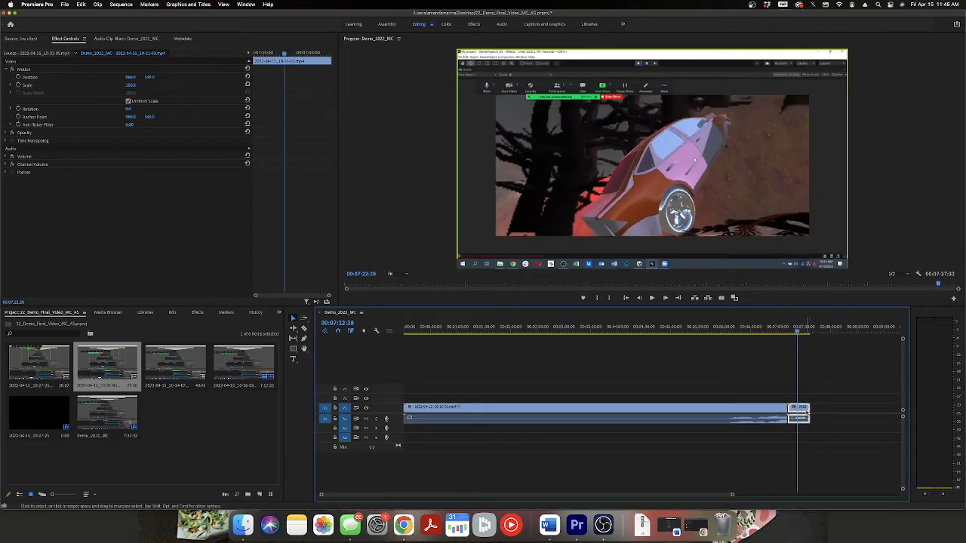
key("Delete")
Shift the long V1 clip later in the timeline so that it starts at about 1:58.
left_click(710, 415)
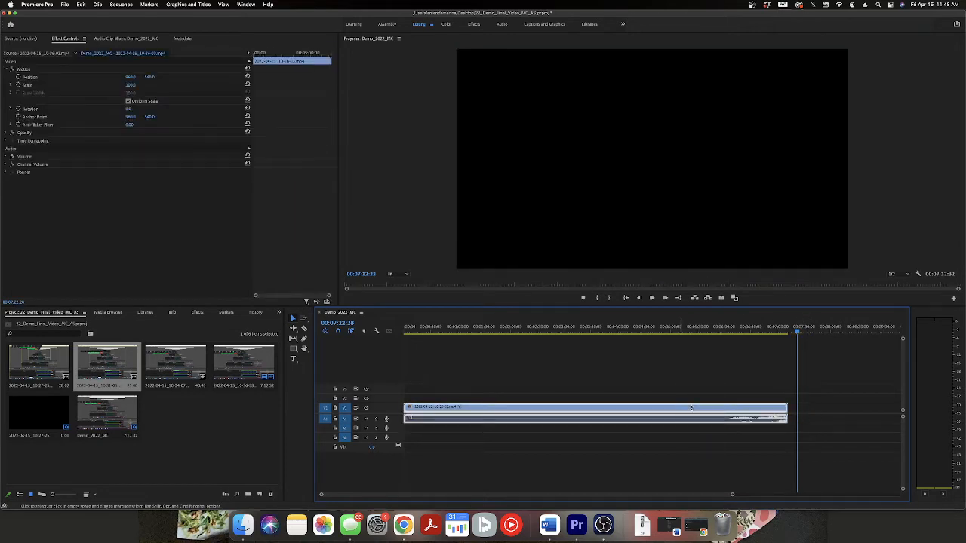
left_click_drag(691, 408, 714, 408)
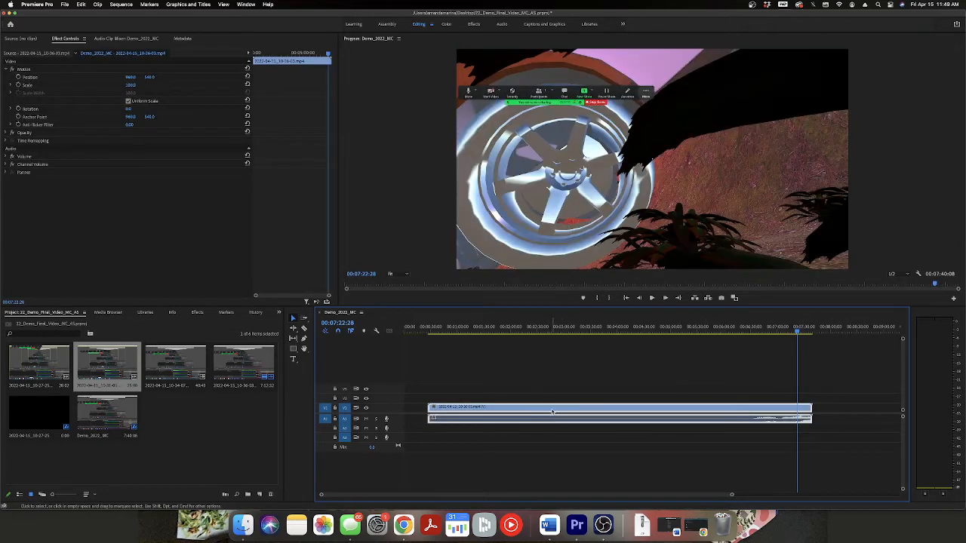
left_click_drag(552, 412, 634, 412)
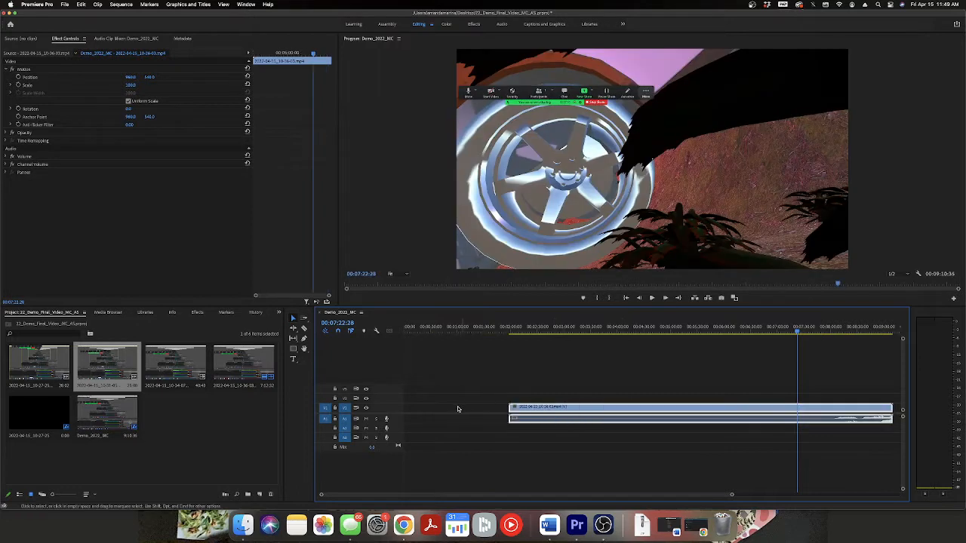
Preview the 10-27 and 10-31 recordings from the project in the Source monitor by scrubbing through them.
left_click(40, 366)
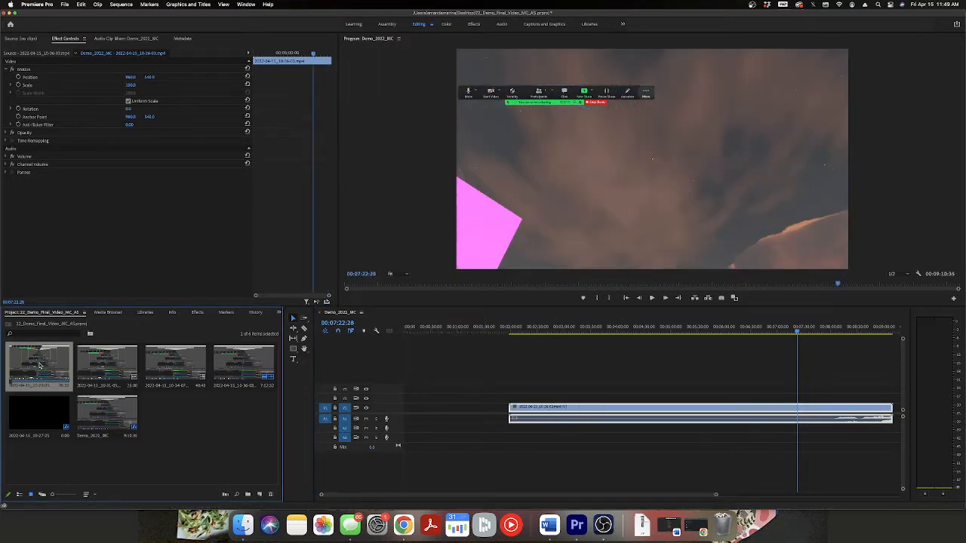
double_click(39, 366)
left_click_drag(18, 286, 220, 285)
double_click(124, 362)
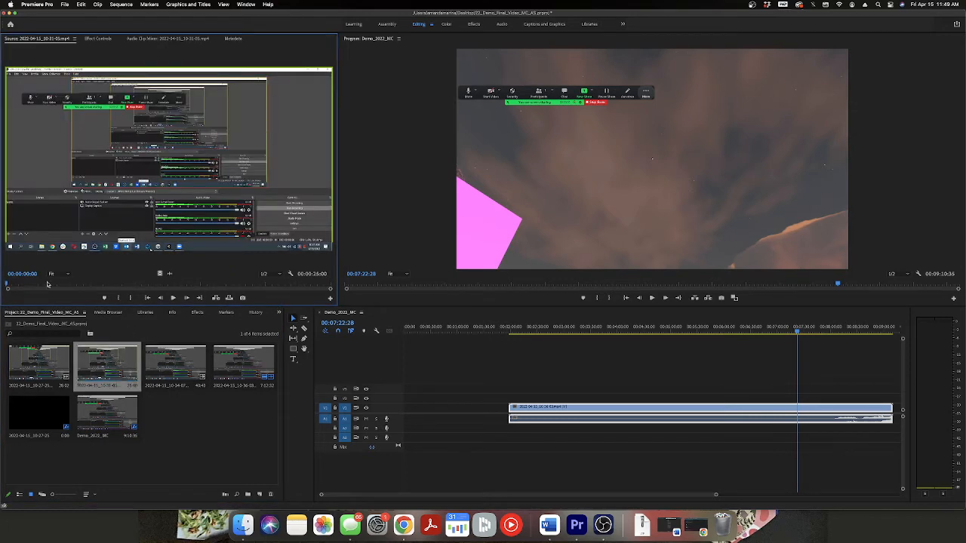
left_click_drag(19, 286, 277, 282)
Load 2022-04-15_10-34-07.mp4 as the source, review its footage, and mark a section of about 10 seconds ending at about 0:28.
left_click(166, 351)
double_click(166, 352)
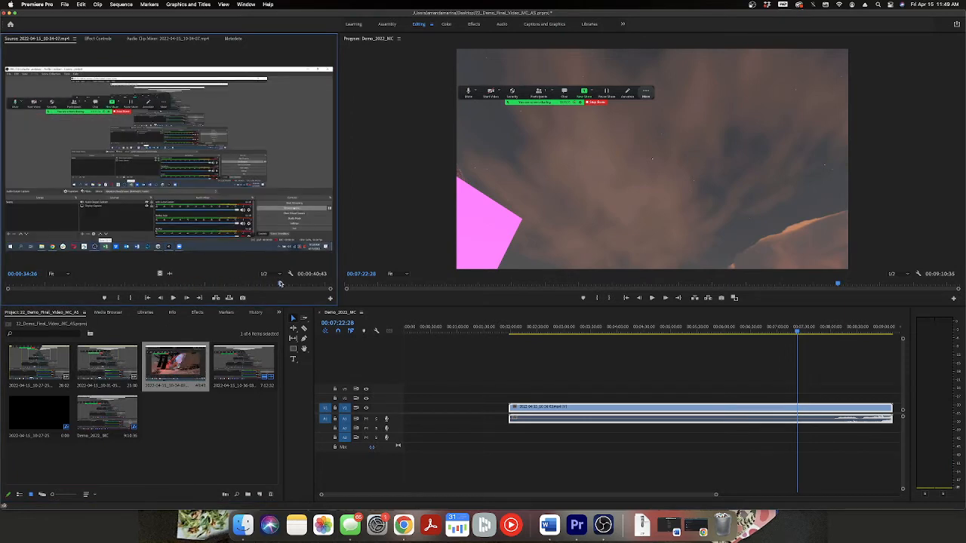
left_click(192, 284)
left_click(177, 299)
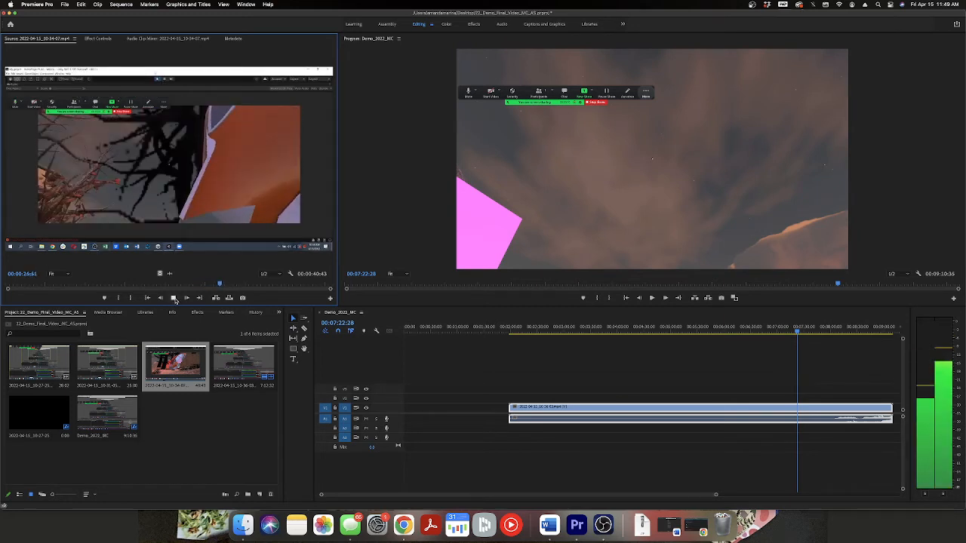
left_click(175, 299)
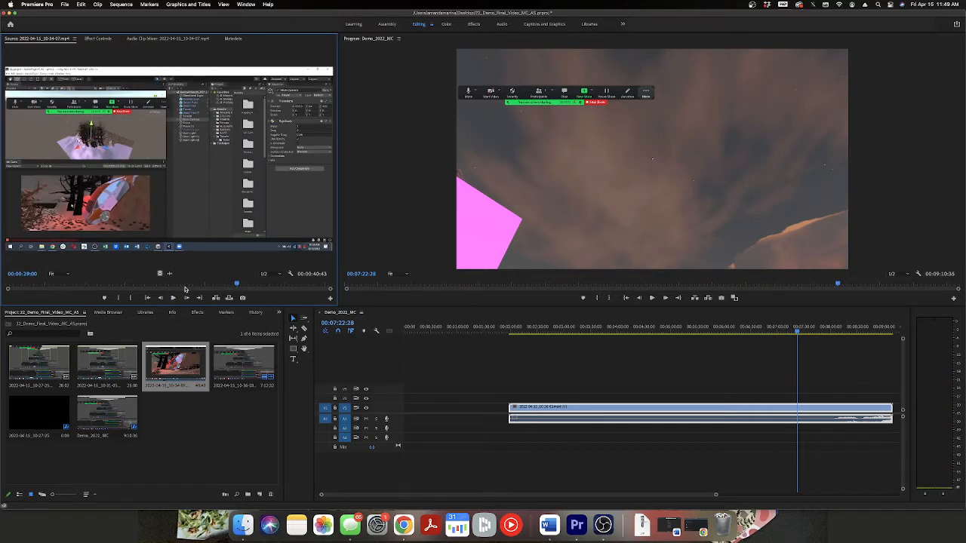
left_click(183, 286)
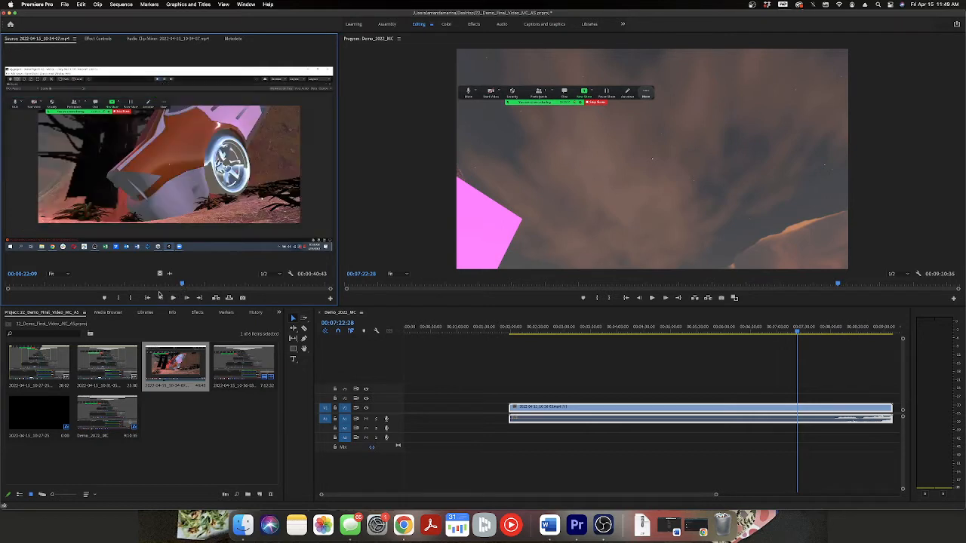
left_click(153, 285)
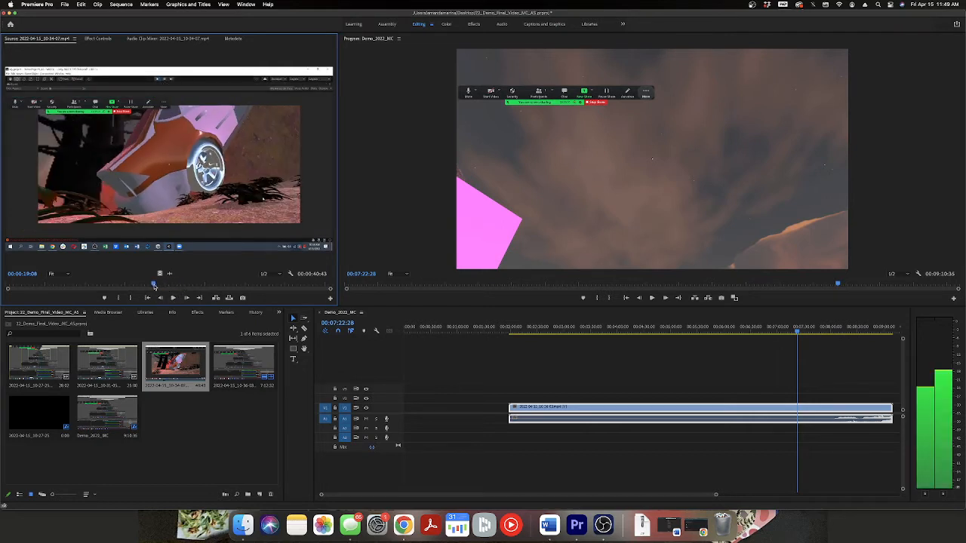
left_click(118, 299)
left_click(173, 297)
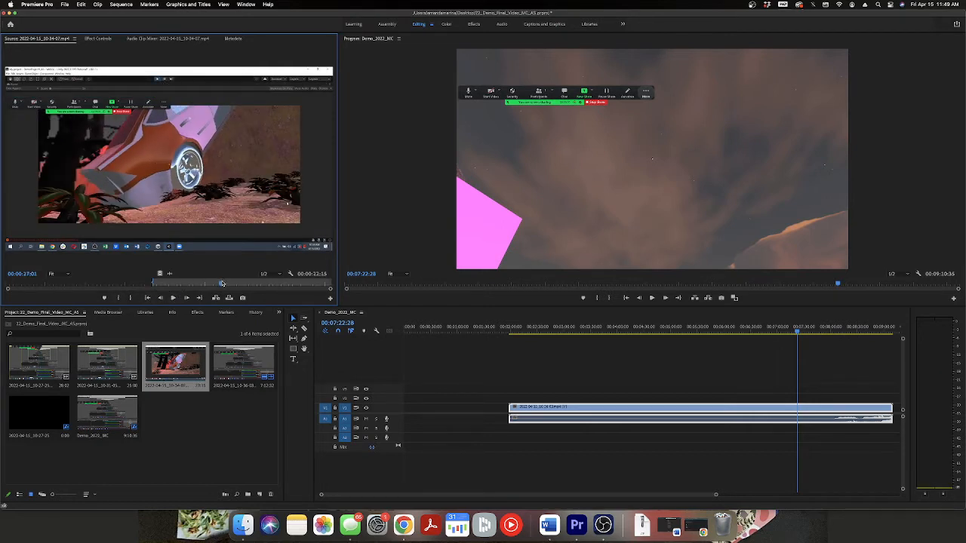
left_click(131, 300)
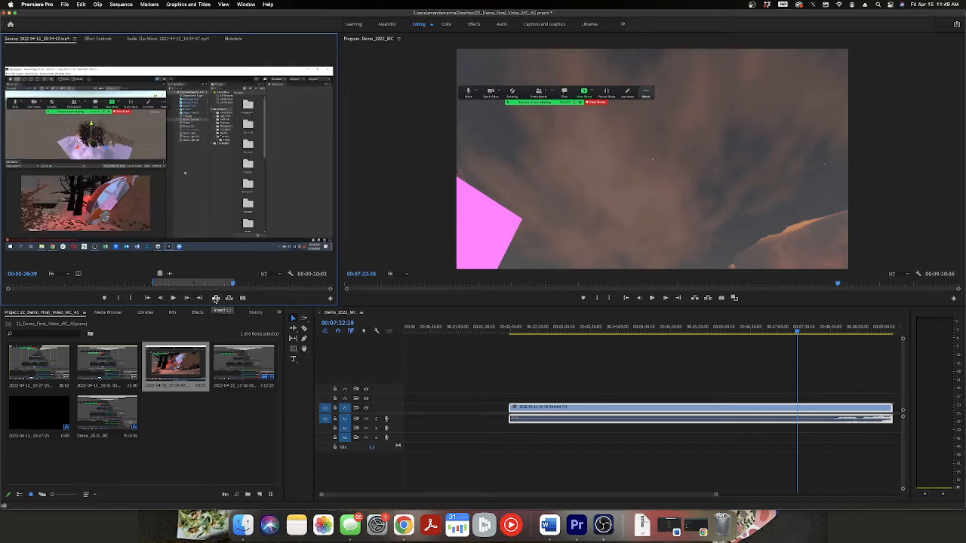
Try inserting the marked source section at 00:07:22:28 inside the long V1 clip, and undo the insert.
left_click(215, 298)
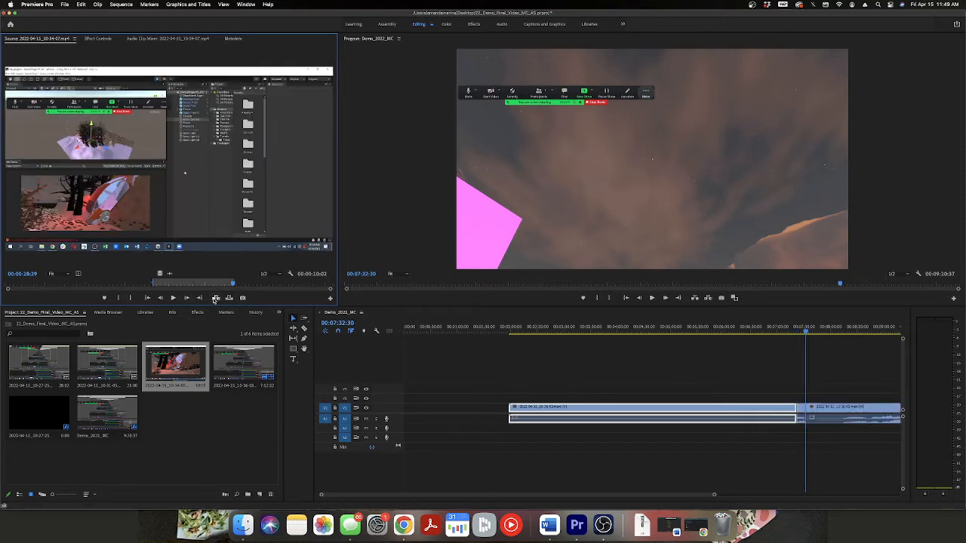
left_click(859, 375)
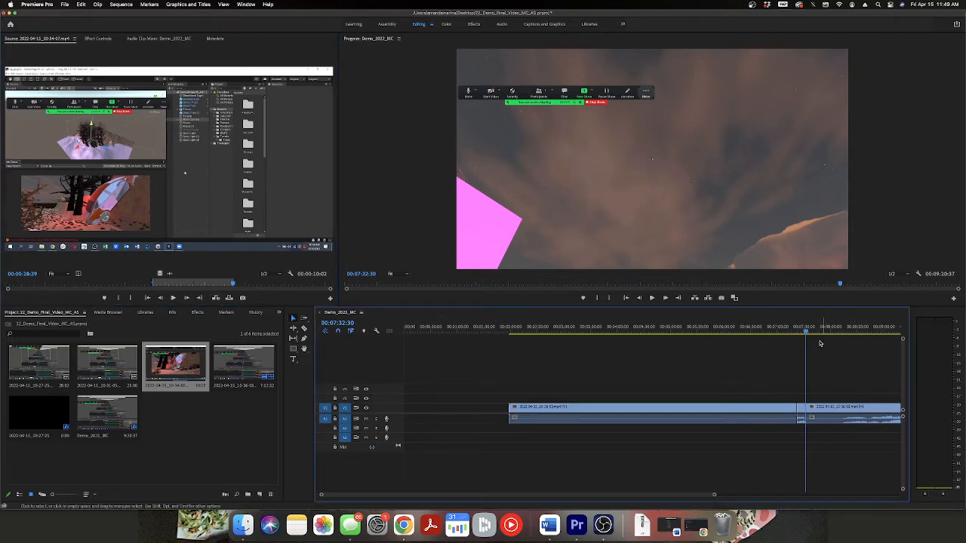
left_click(79, 5)
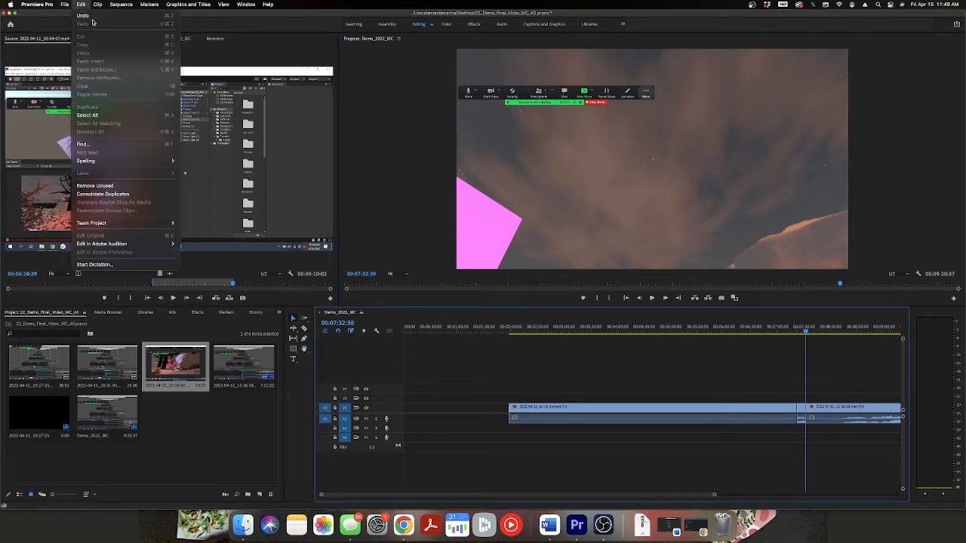
left_click(90, 16)
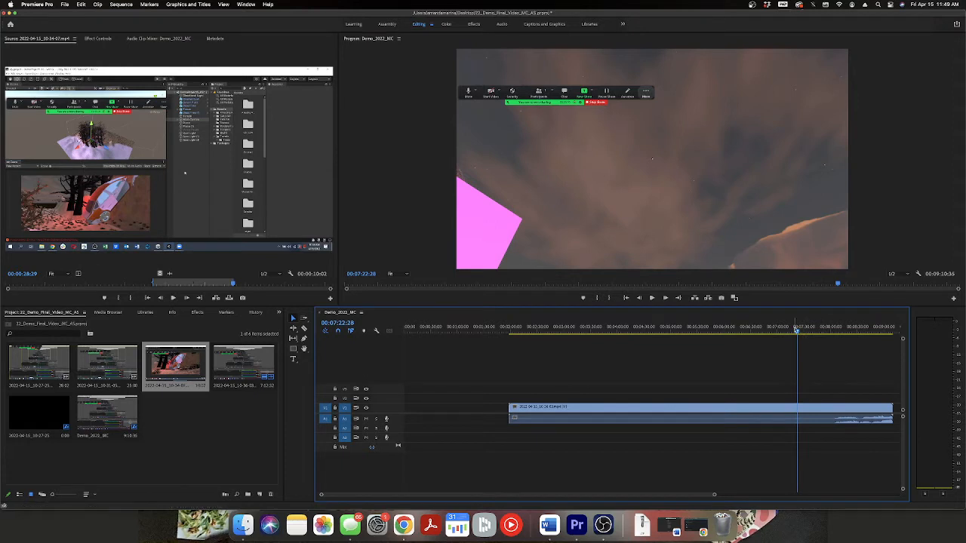
Insert the marked source section at the very start of the sequence.
left_click_drag(797, 332, 406, 330)
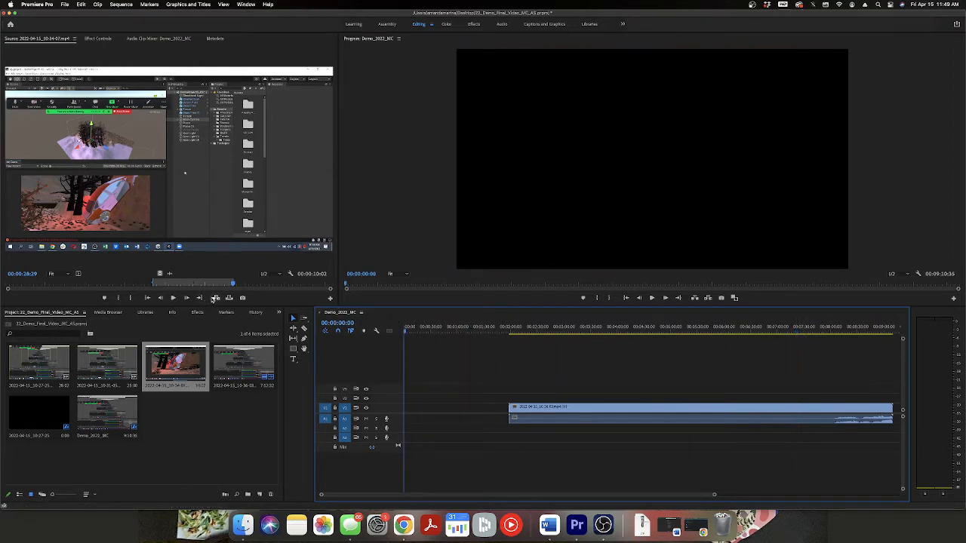
left_click(215, 298)
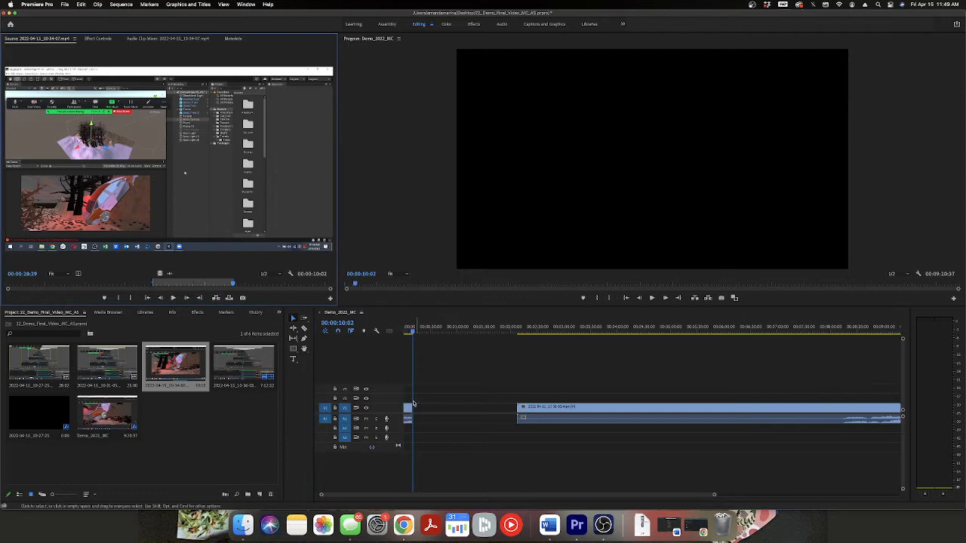
Rearrange V1 so the short inserted clip sits at about 8:13 and the long clip starts at the beginning of the sequence.
left_click_drag(506, 383, 557, 458)
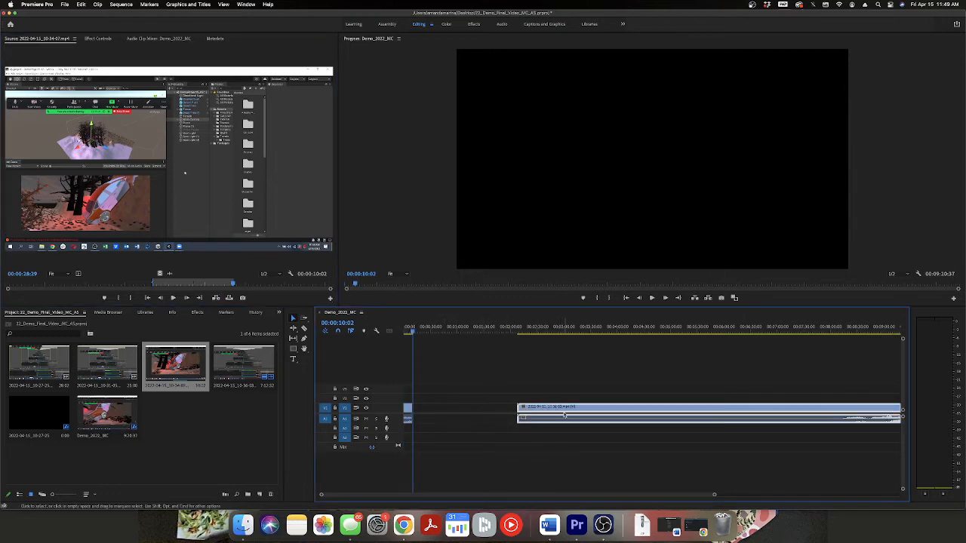
left_click_drag(557, 413, 479, 412)
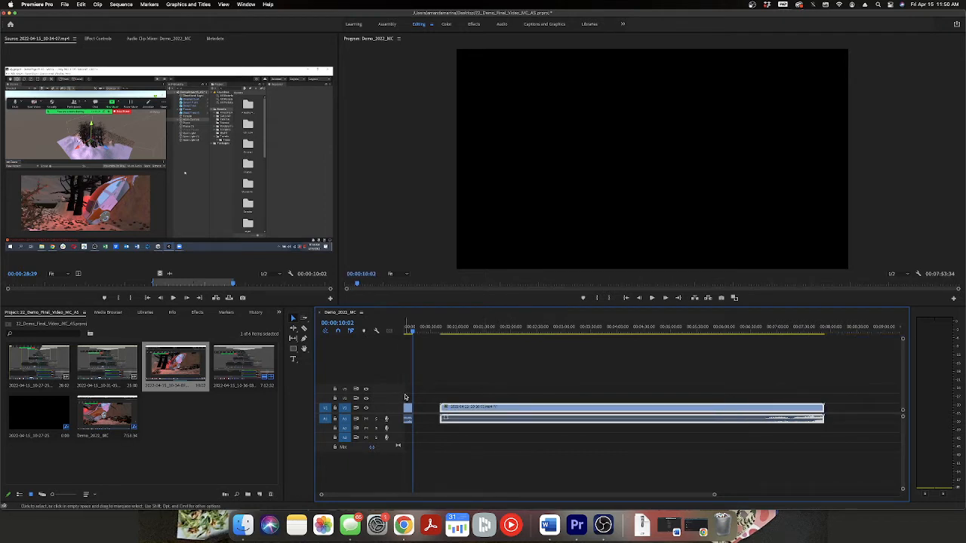
left_click(408, 408)
left_click_drag(413, 408, 765, 415)
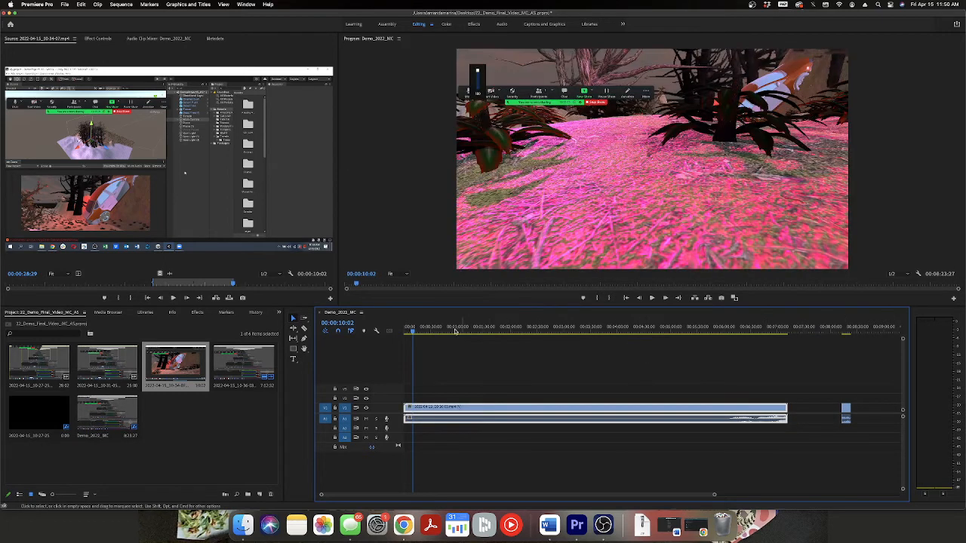
Insert the marked source section at 00:07:12:16, near the end of the long clip, and remove the stray copy farther along the timeline.
left_click_drag(412, 332, 787, 383)
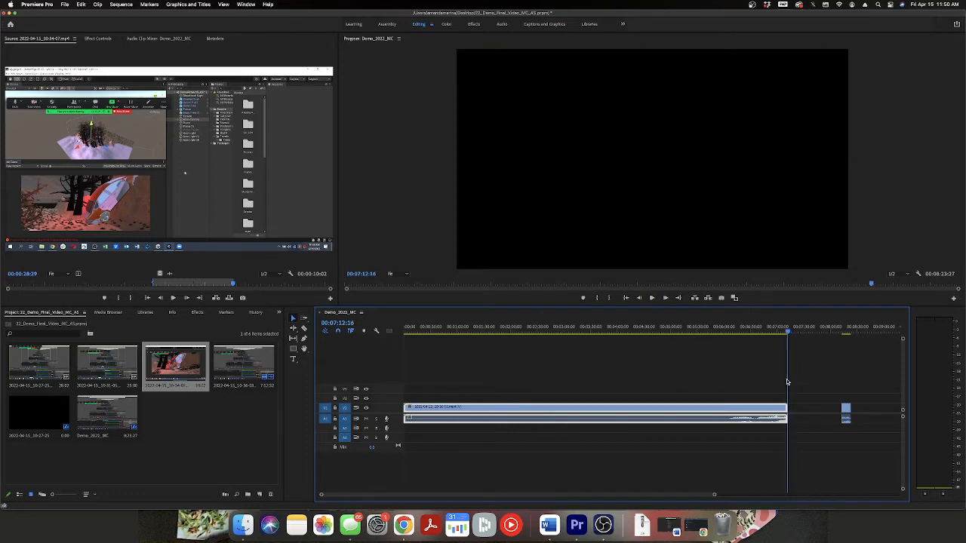
left_click(216, 298)
left_click(878, 445)
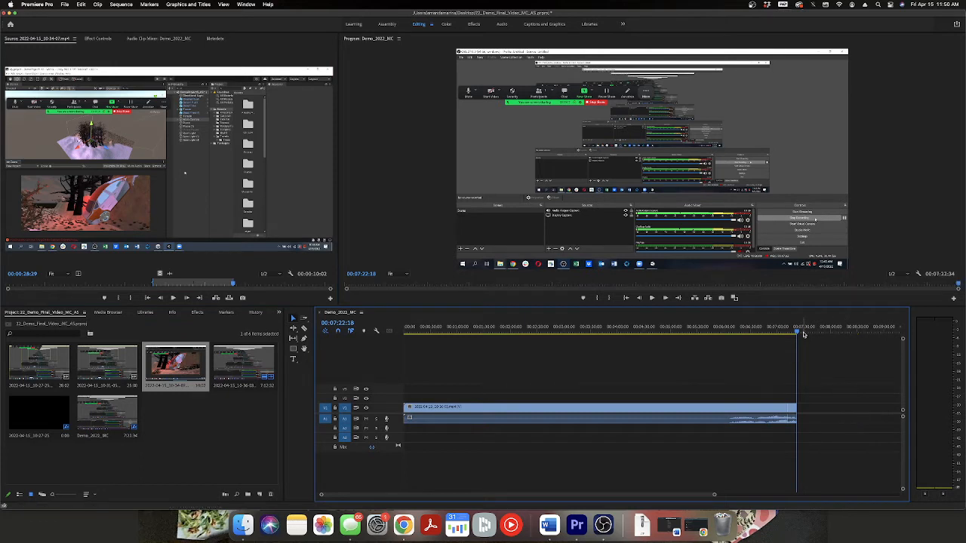
Review the sequence from its start, checking the footage at about 0:28, 3:04 and 6:17.
left_click(513, 332)
key("Home")
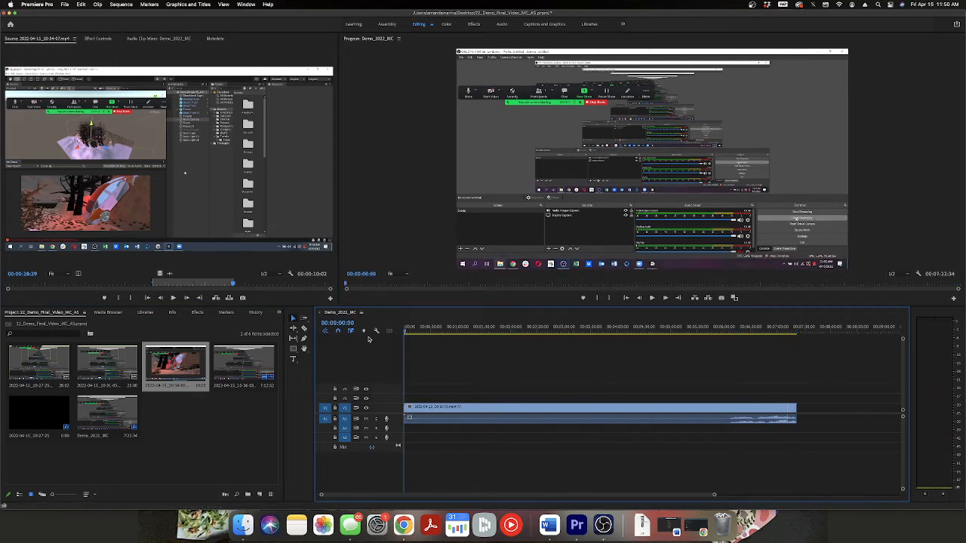
left_click_drag(405, 333, 431, 333)
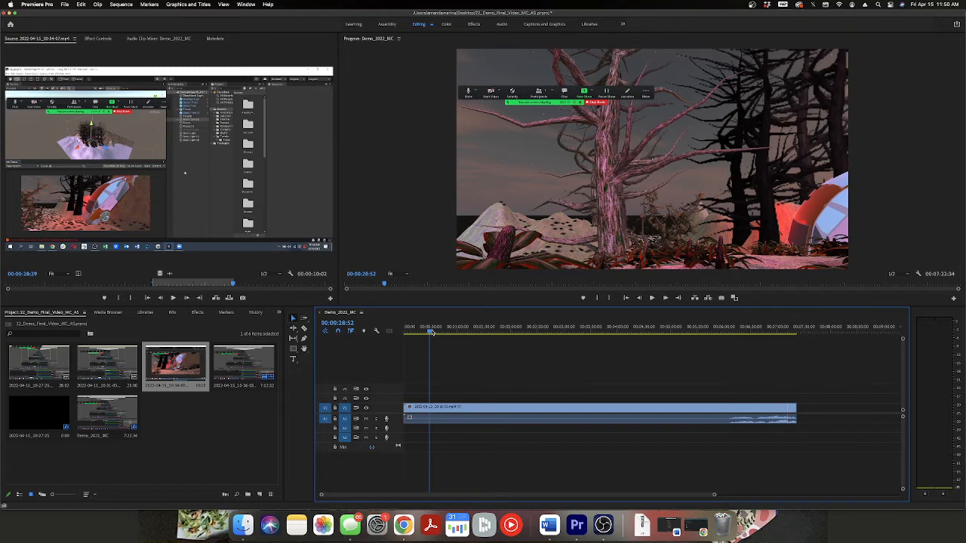
left_click_drag(430, 334, 567, 330)
left_click(653, 299)
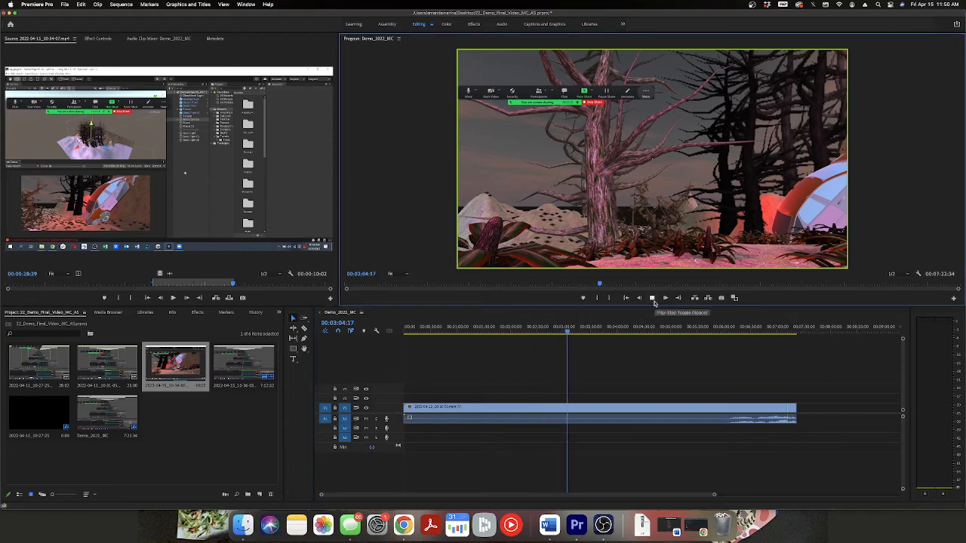
left_click(654, 299)
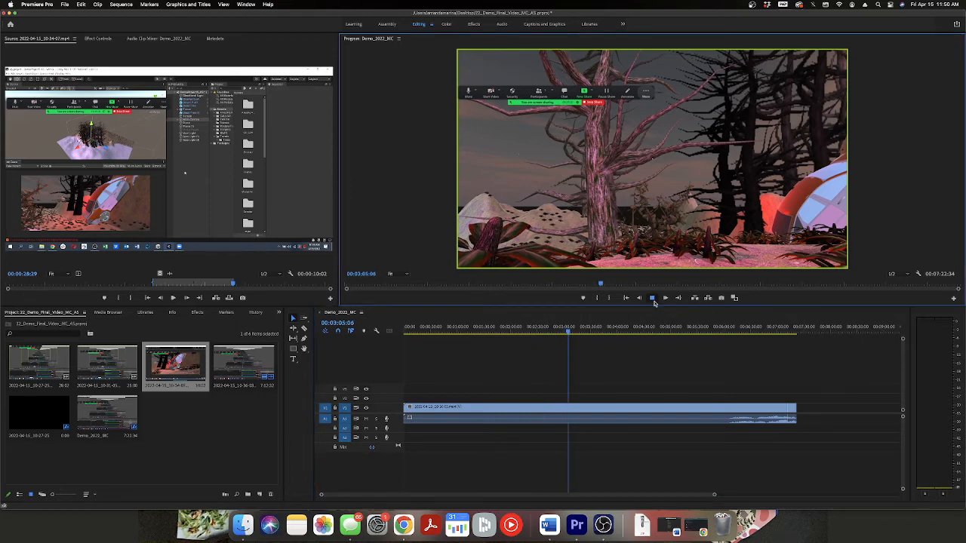
left_click(721, 333)
left_click_drag(721, 333, 739, 334)
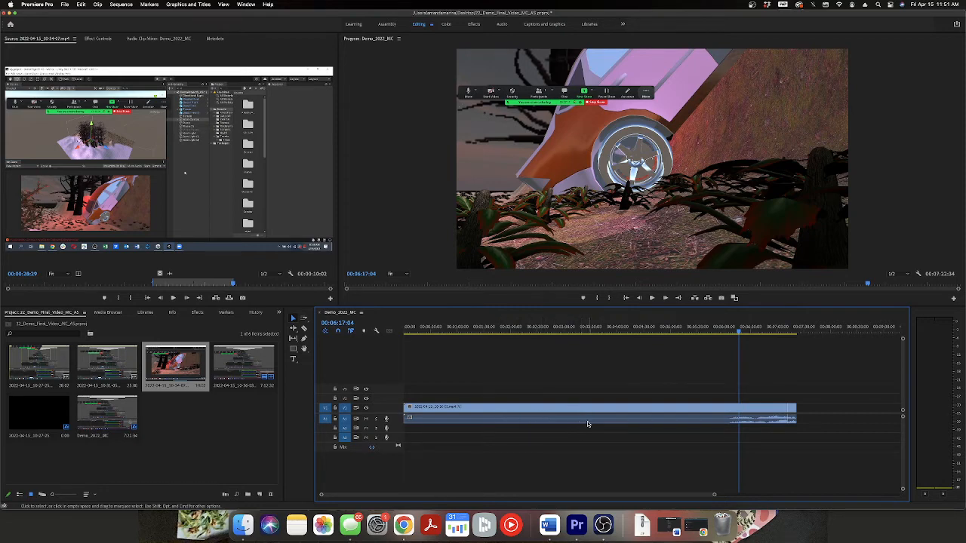
Check the extent of the long V1 clip, and review the opening footage from about 0:21 to 1:36.
left_click(632, 422)
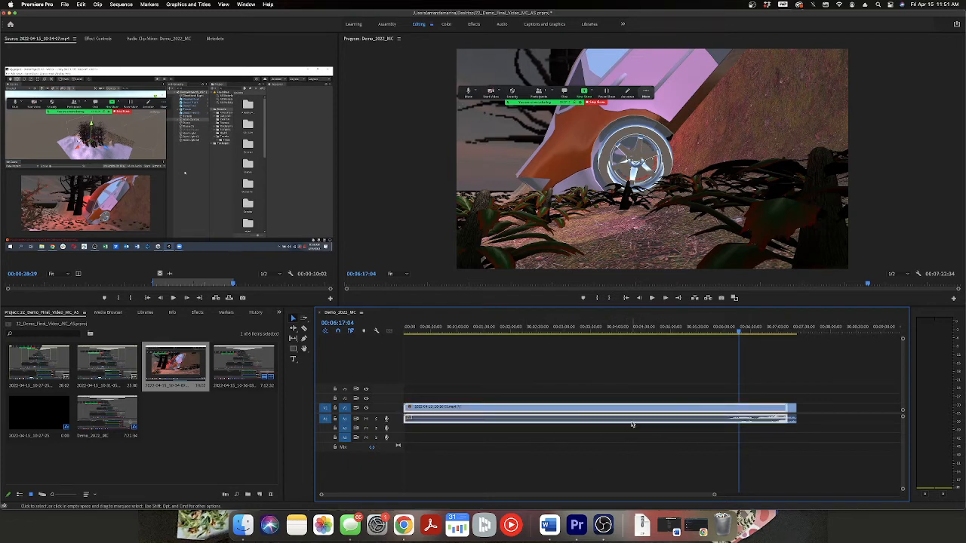
left_click(608, 448)
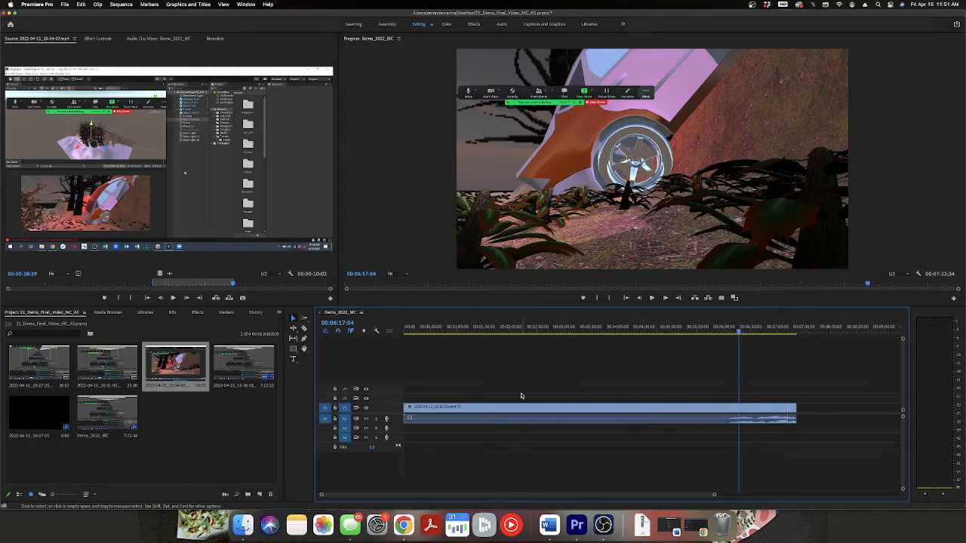
left_click_drag(624, 332, 423, 330)
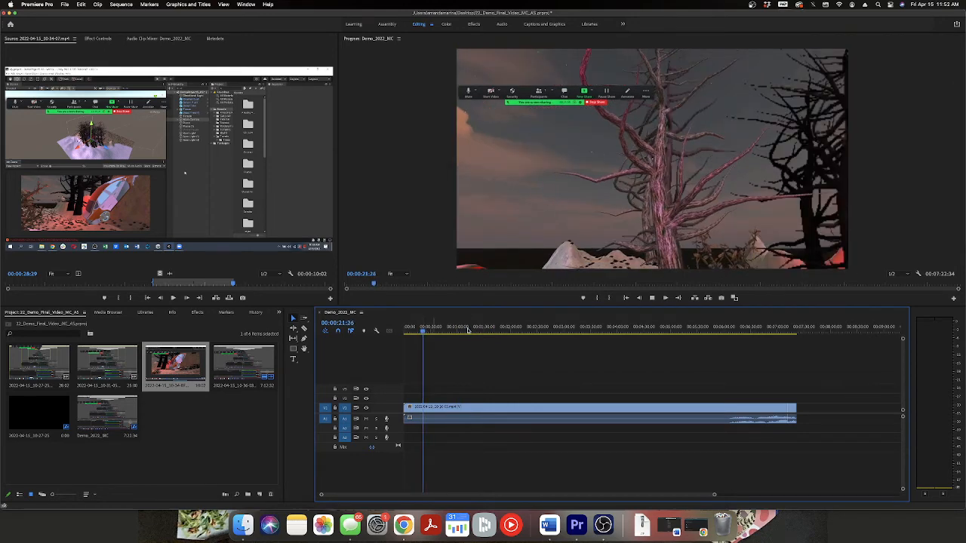
left_click_drag(423, 333, 490, 333)
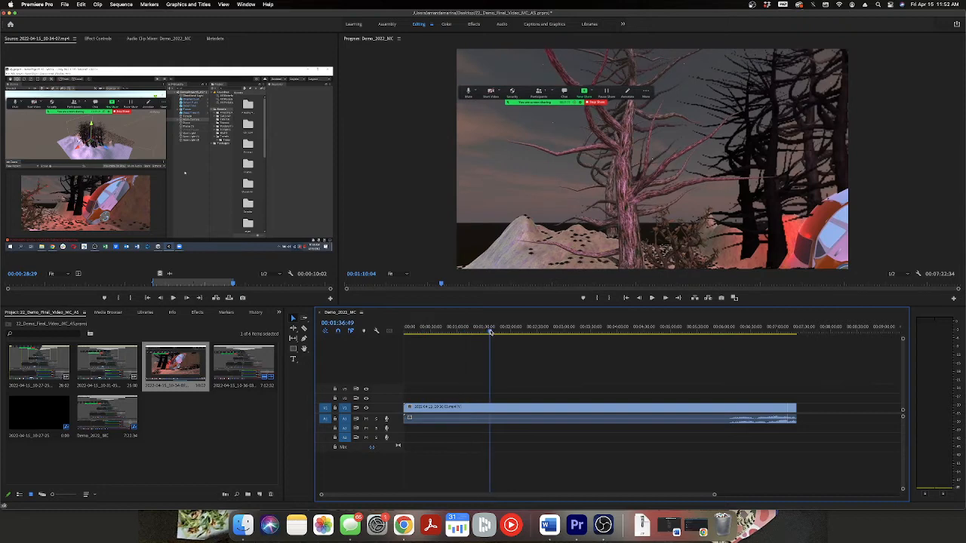
Play on from about 1:36, and split the long V1 clip and its audio at 00:01:49:08 with the Razor tool.
key("space")
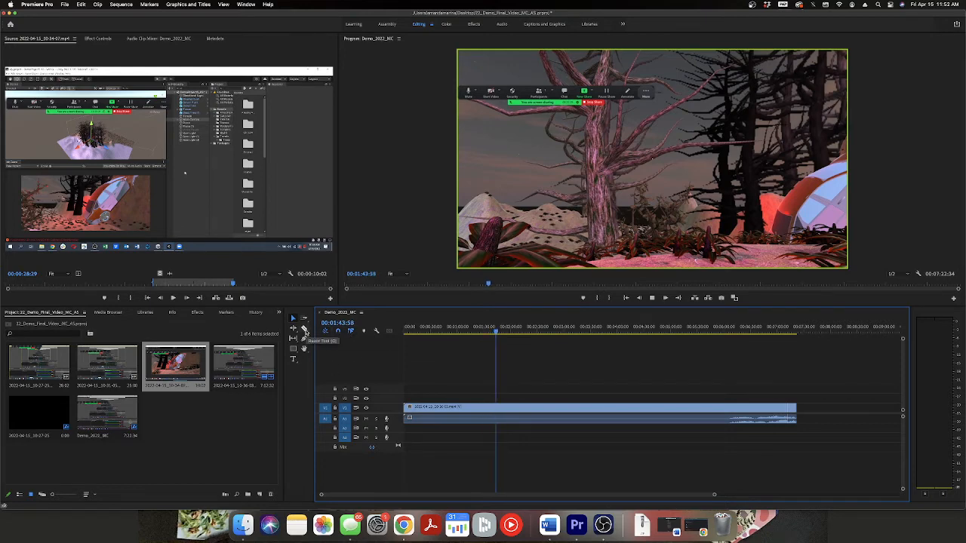
left_click_drag(312, 331, 306, 332)
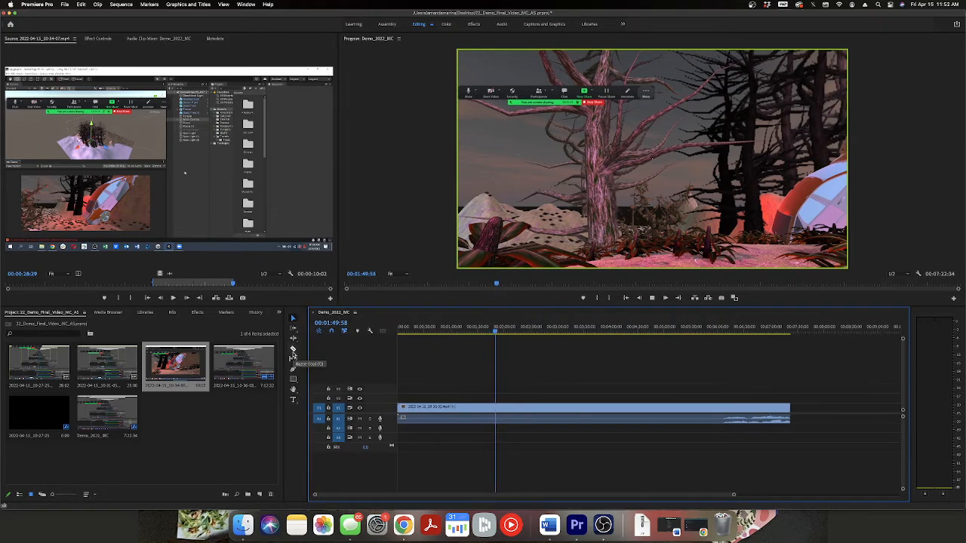
left_click(294, 351)
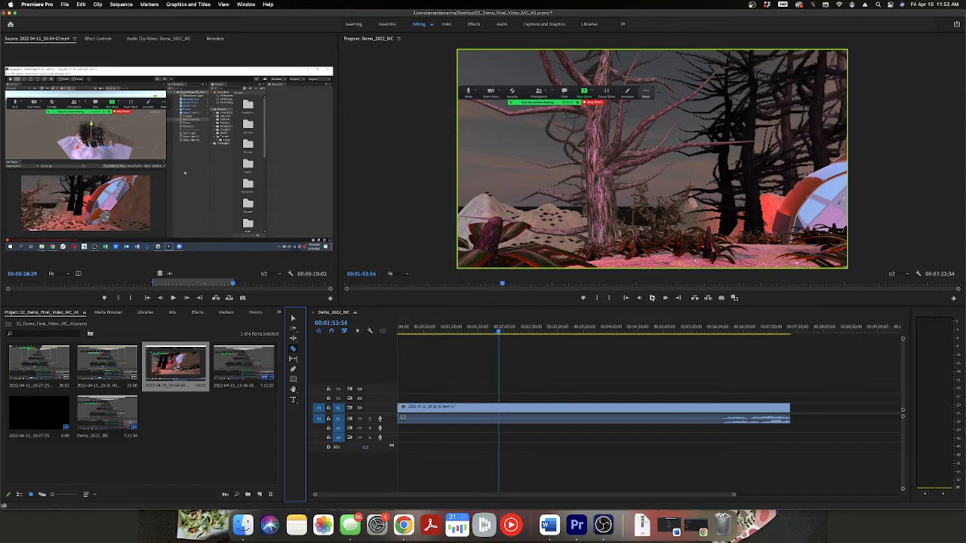
left_click(498, 332)
left_click_drag(496, 335, 493, 337)
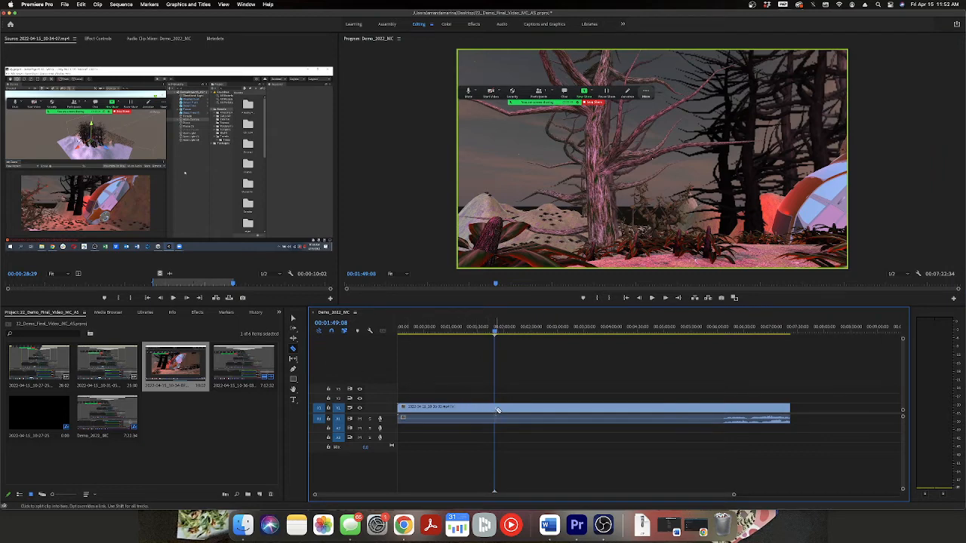
left_click(497, 412)
Check the footage up to about 5:18, and split the remaining long clip again at 00:03:51:25.
left_click_drag(499, 332, 681, 381)
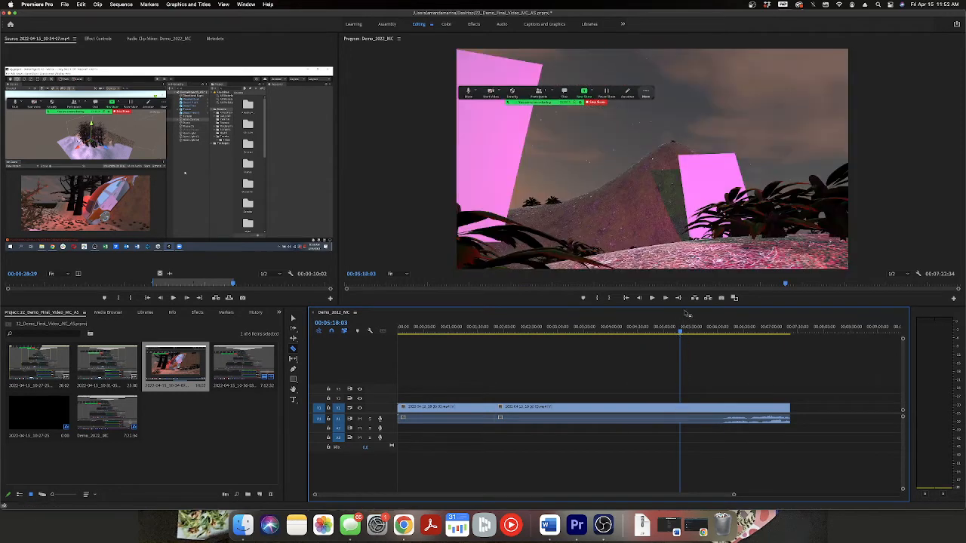
left_click_drag(679, 333, 602, 334)
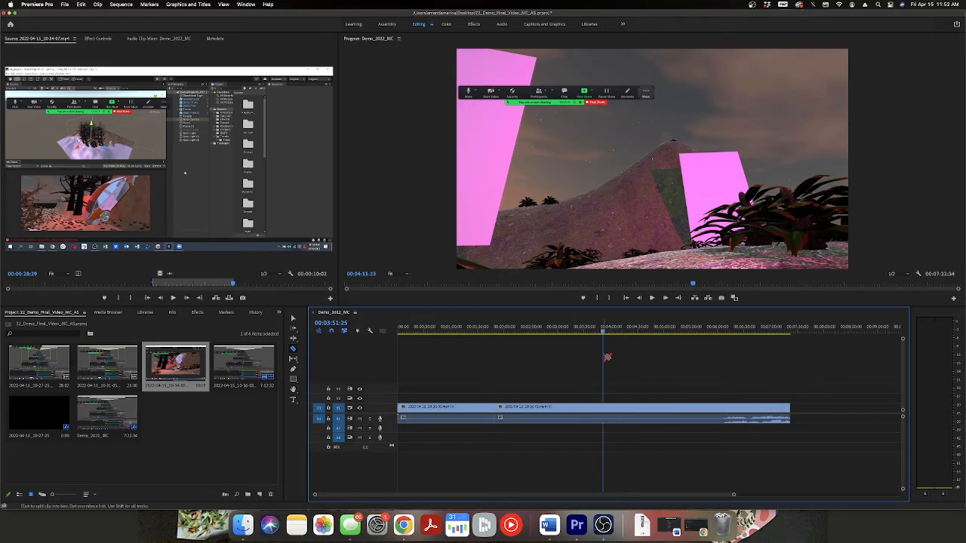
left_click(604, 411)
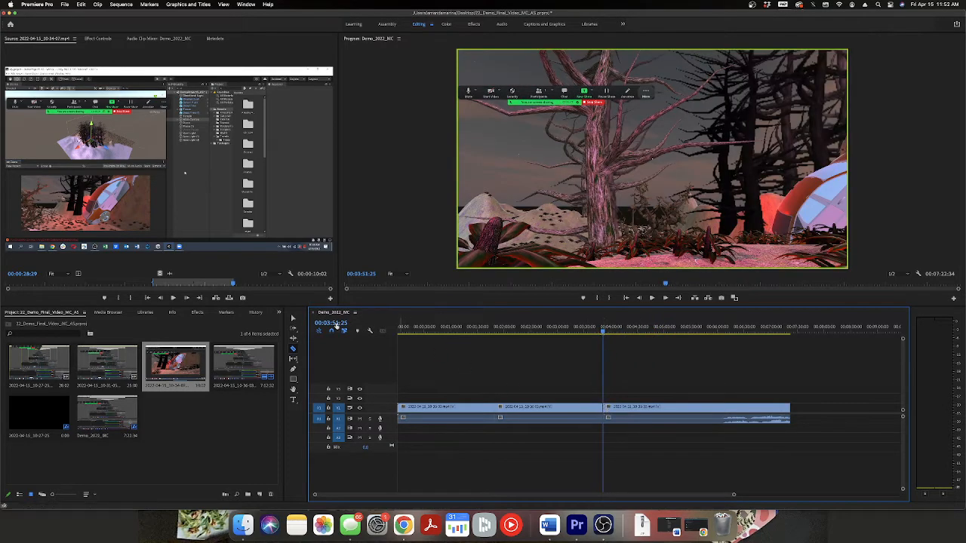
Delete the middle segment between the cuts at 1:49:08 and 3:51:25, and ripple delete the gap it leaves.
left_click(293, 318)
left_click(524, 409)
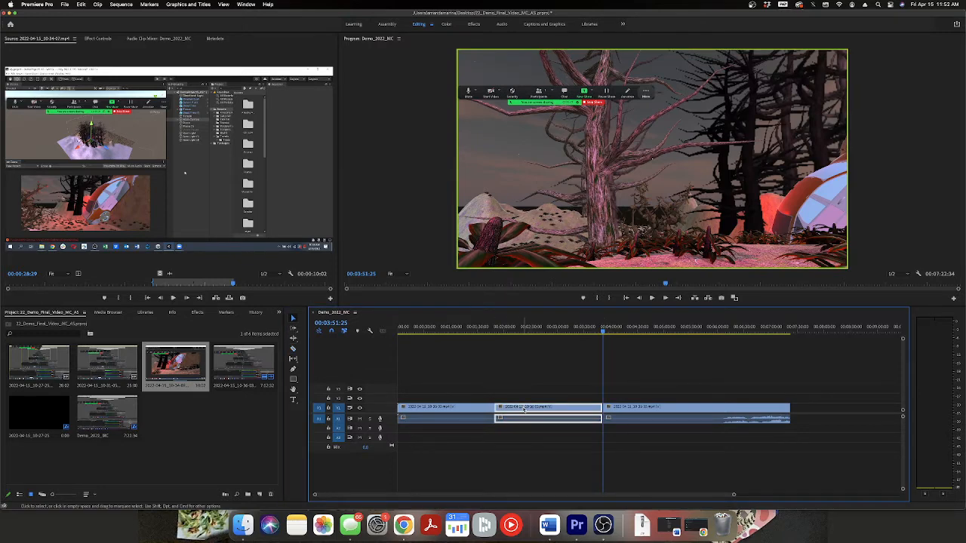
key("Delete")
right_click(551, 412)
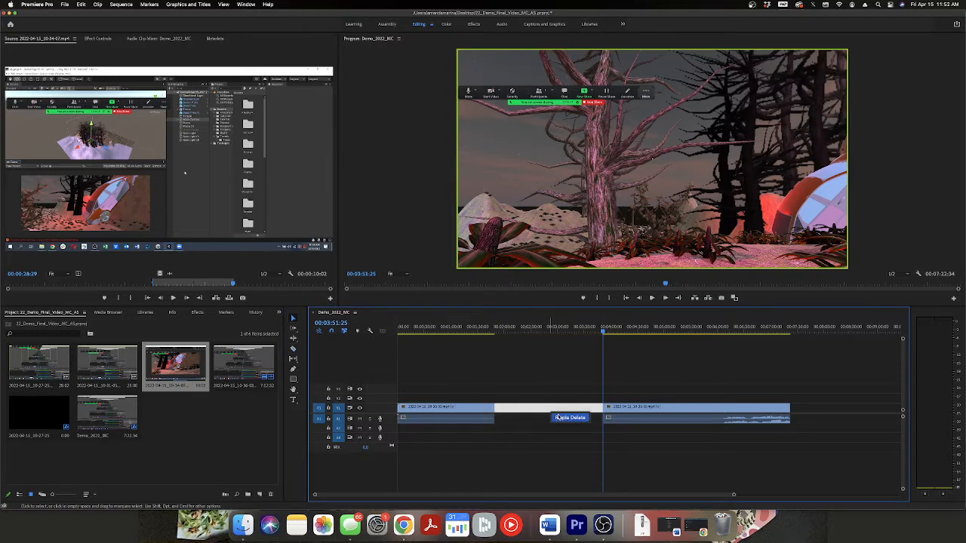
left_click(559, 419)
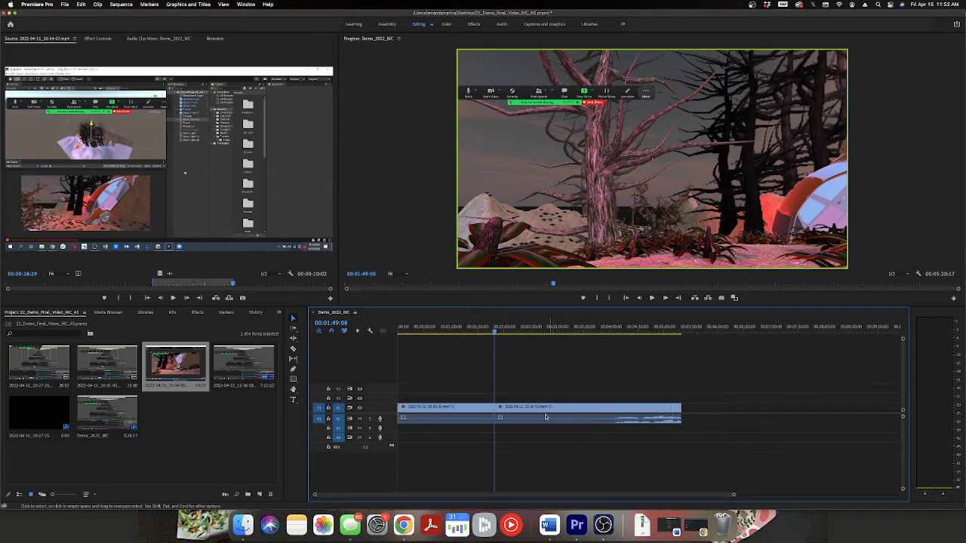
Undo the last ripple delete, and close the gap at 00:01:49:08 with Ripple Delete again.
left_click(81, 3)
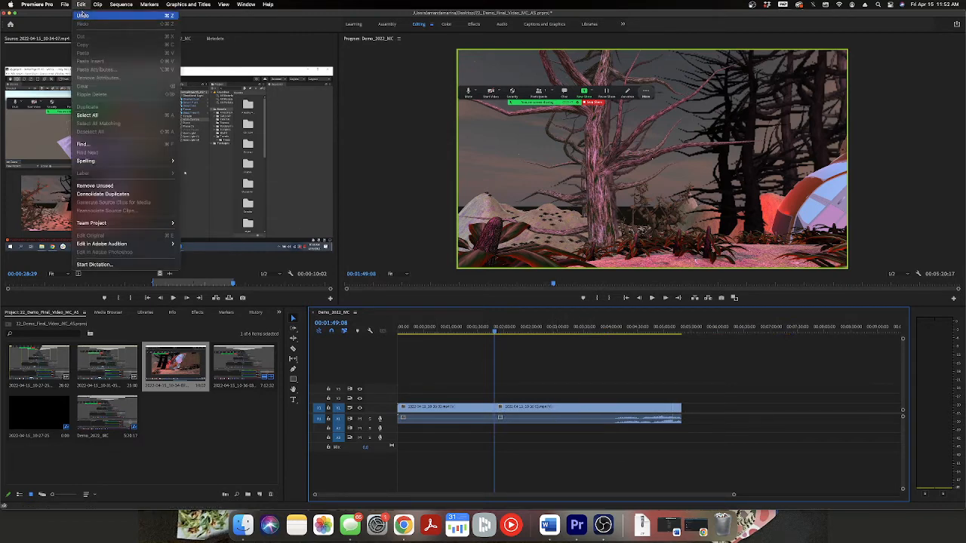
left_click(91, 15)
left_click(502, 411)
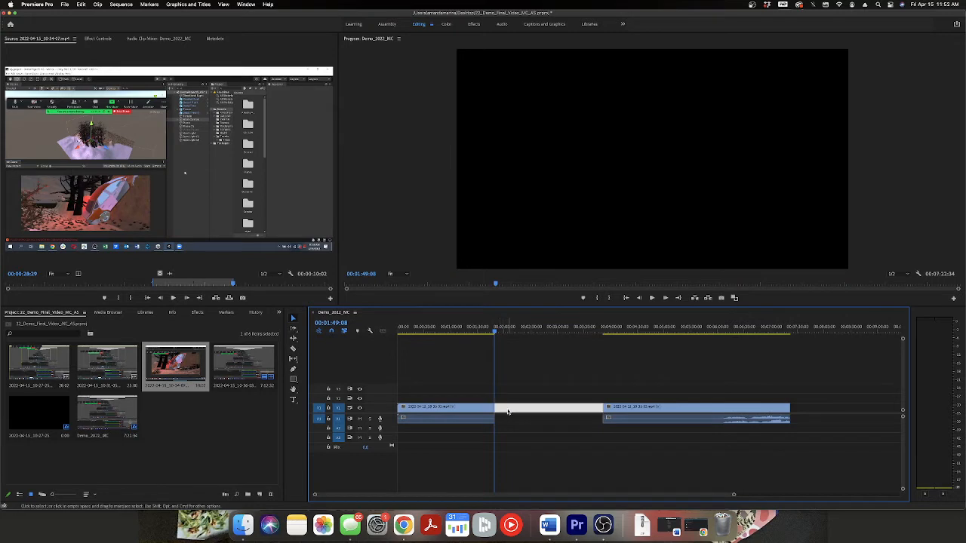
right_click(508, 411)
left_click(525, 416)
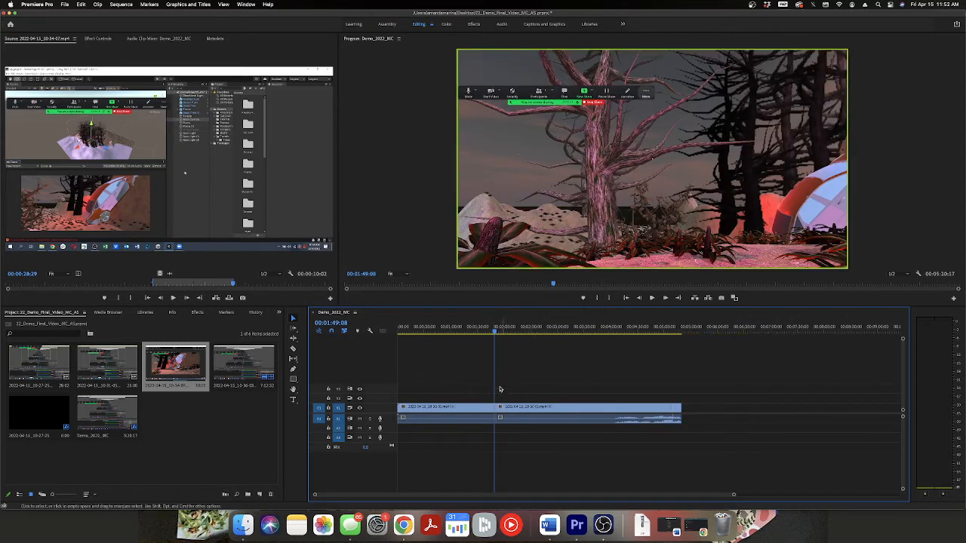
Review the footage around and after the new join, from about 1:44 to 3:10, and park the playhead at 00:03:02:35.
mouse_move(494, 332)
left_mouse_down()
mouse_move(504, 337)
mouse_move(469, 335)
mouse_move(489, 335)
left_mouse_up()
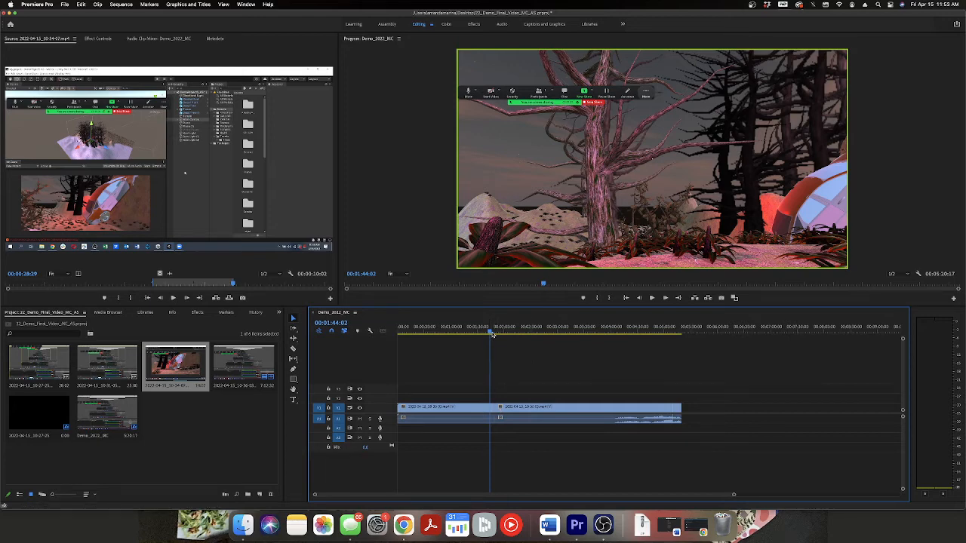
left_click_drag(495, 335, 538, 333)
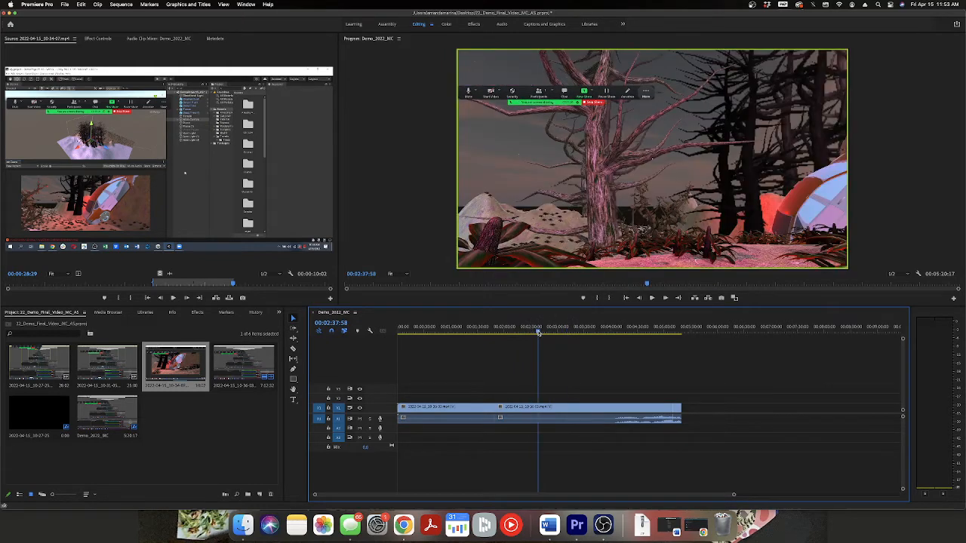
left_click(652, 298)
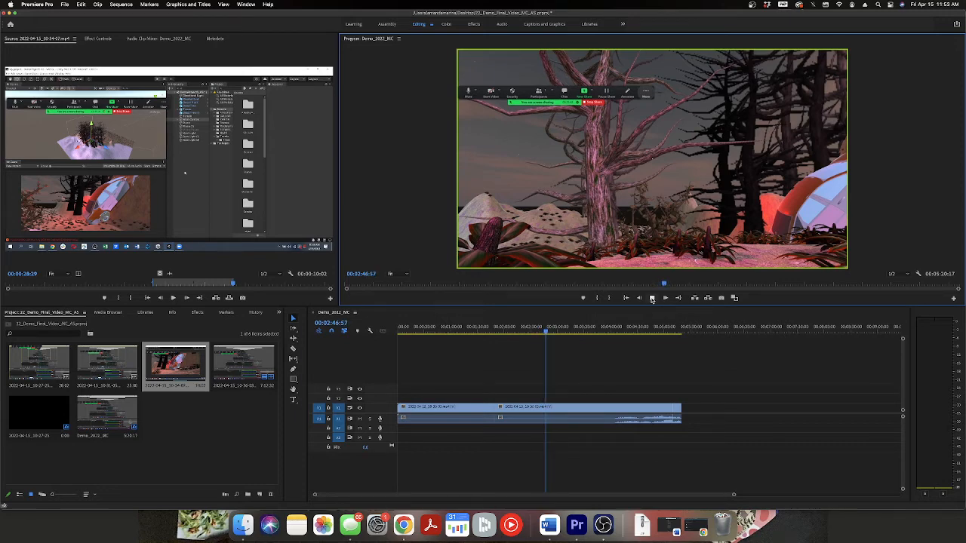
left_click(652, 299)
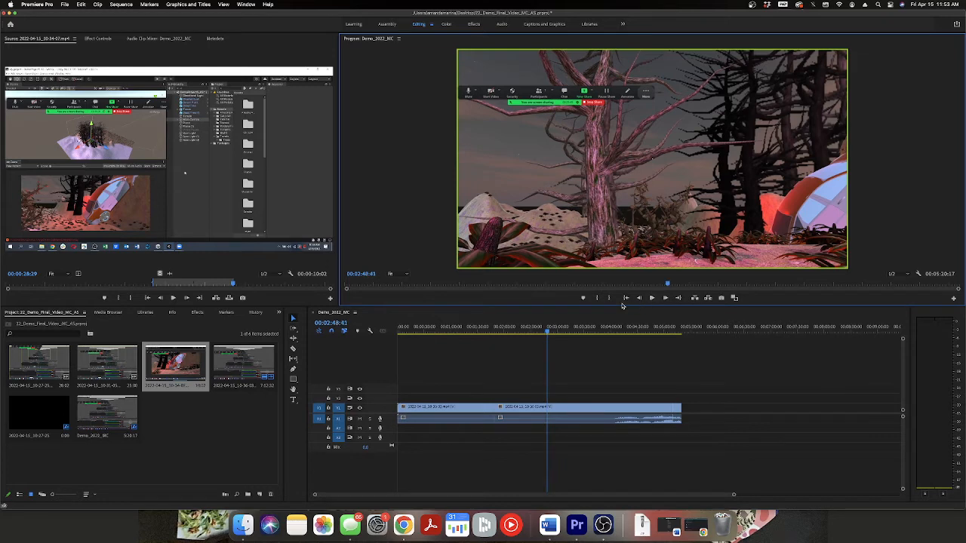
left_click(566, 330)
left_click(651, 298)
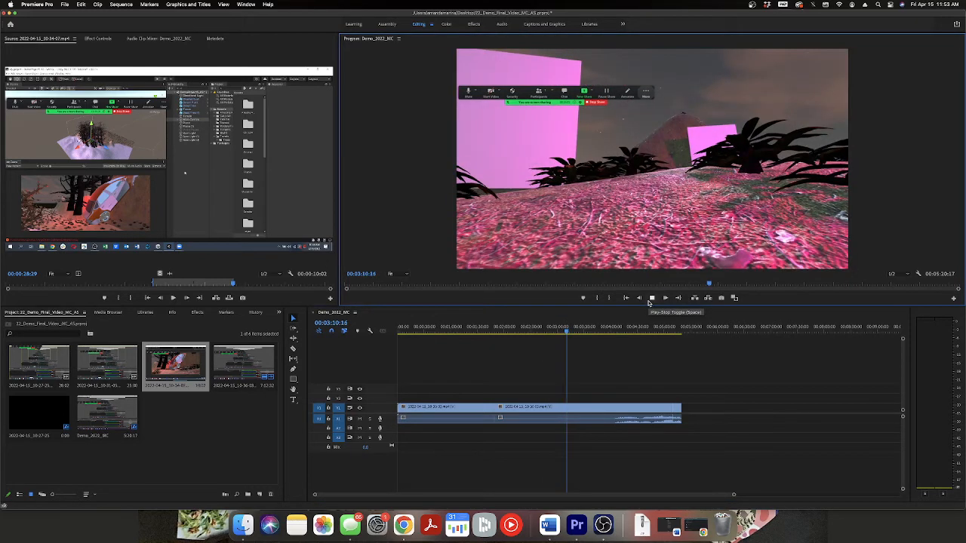
left_click(650, 299)
left_click(556, 330)
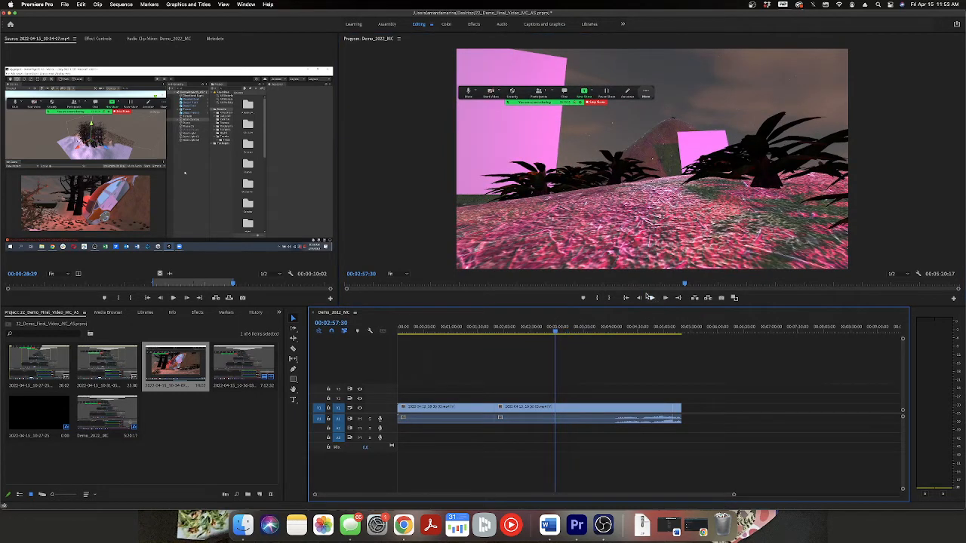
left_click(651, 298)
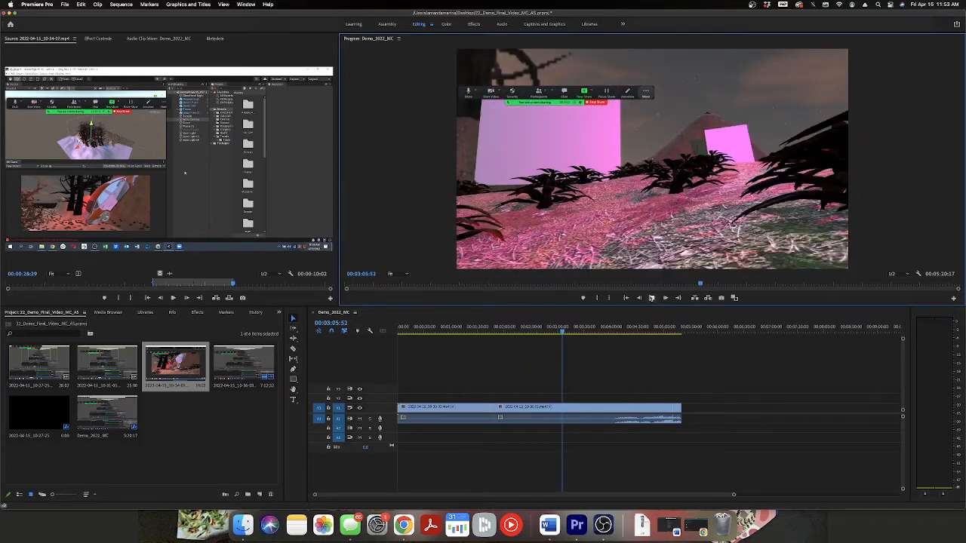
left_click(651, 297)
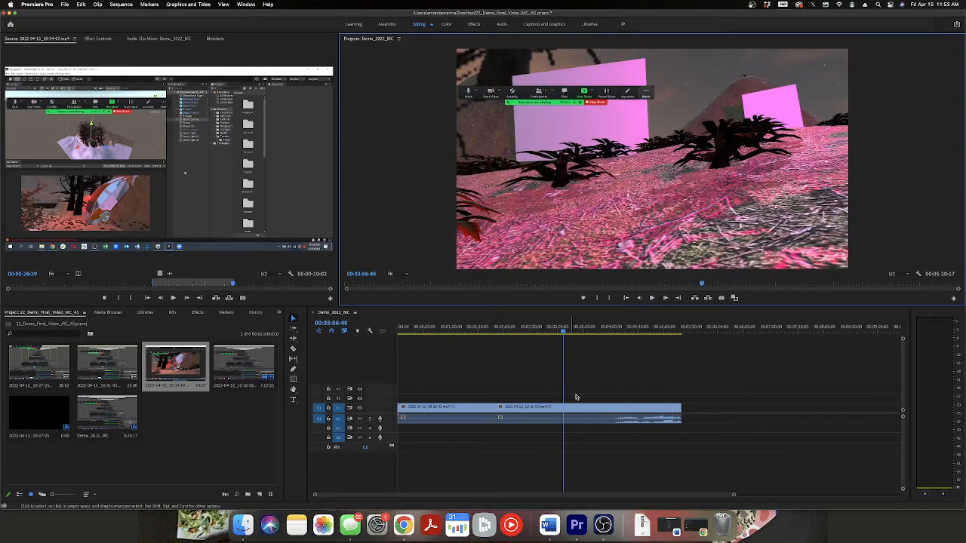
left_click(563, 333)
left_click_drag(563, 333, 561, 333)
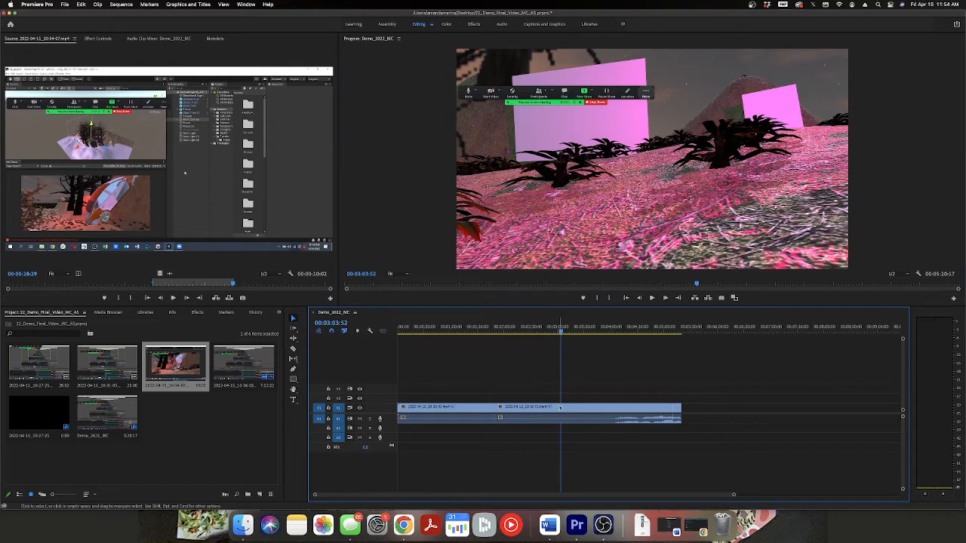
left_click(561, 330)
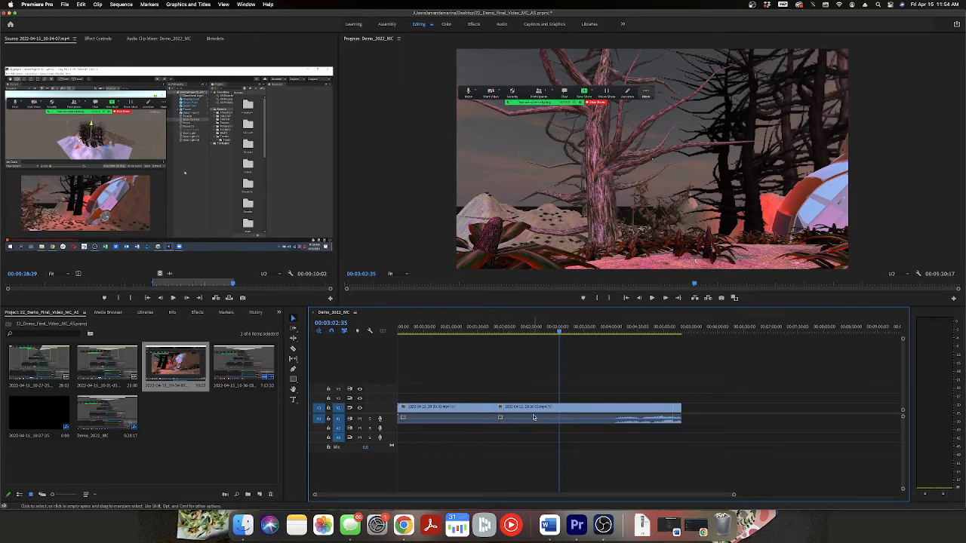
Unlink the audio from the video of the clip that starts at 1:49:08, and clear the selection.
left_click(534, 417)
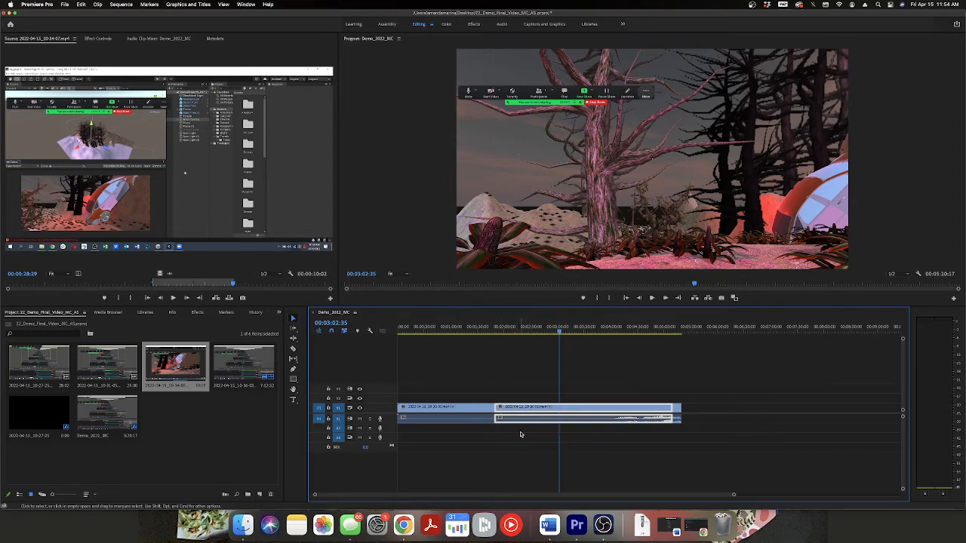
left_click(294, 348)
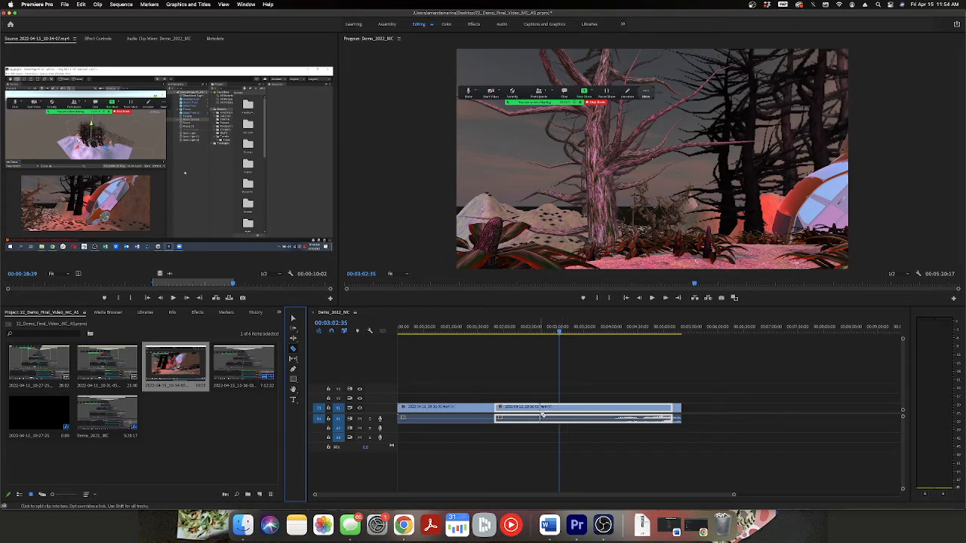
left_click(293, 319)
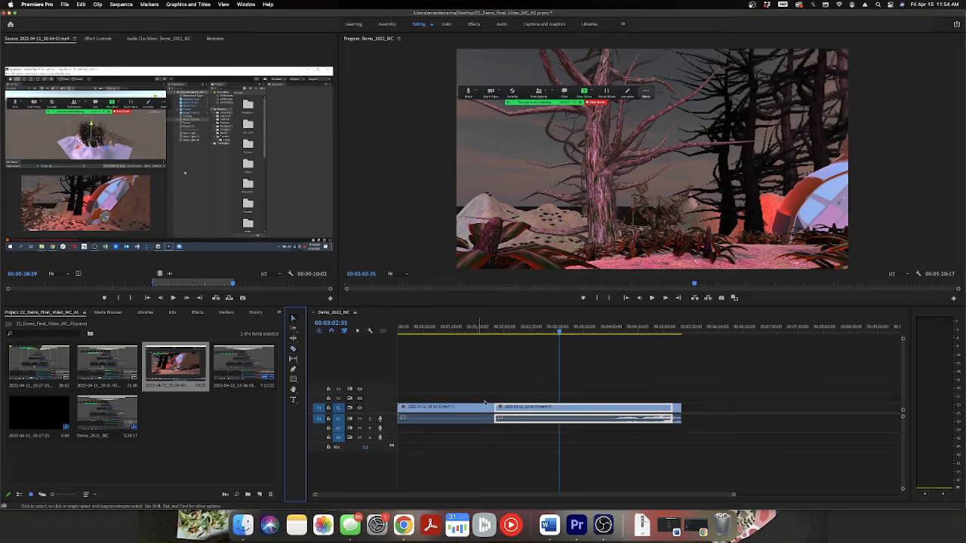
right_click(522, 415)
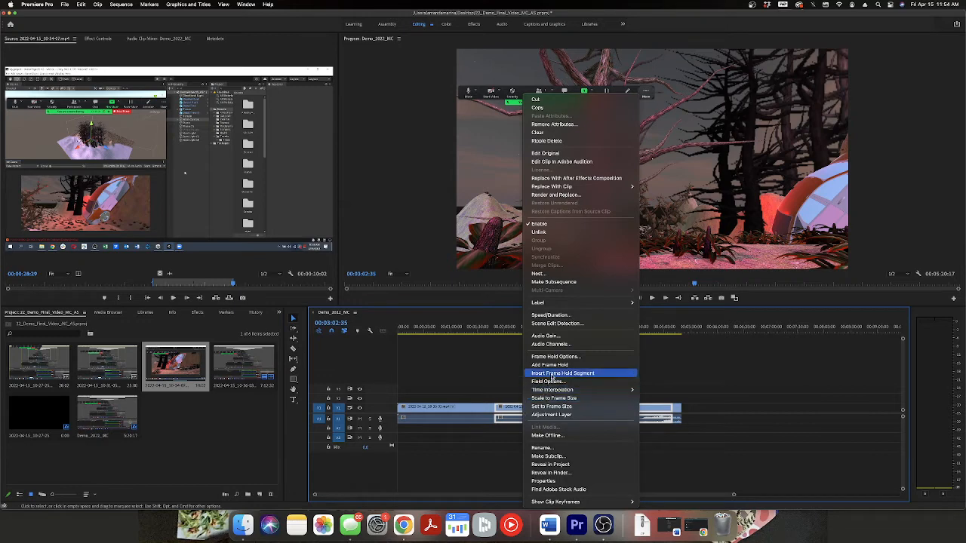
left_click(559, 232)
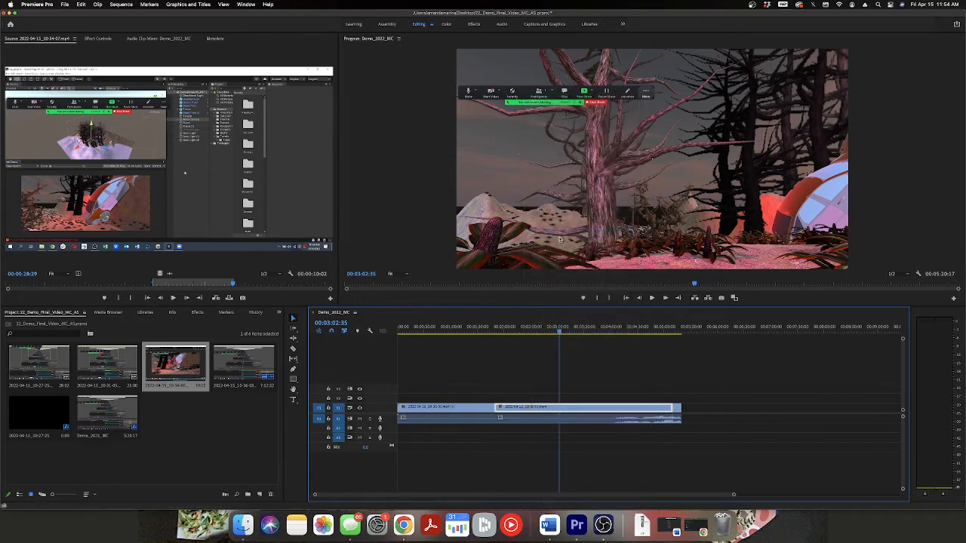
left_click(601, 461)
Split the unlinked A1 audio at 00:03:02:35 and delete its portion from 1:49:08 up to that cut.
left_click(545, 419)
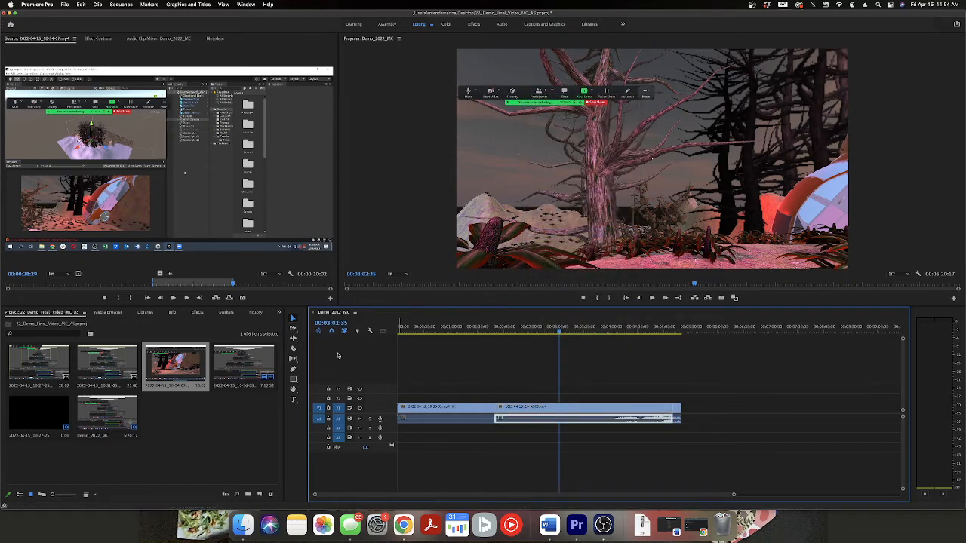
left_click(293, 349)
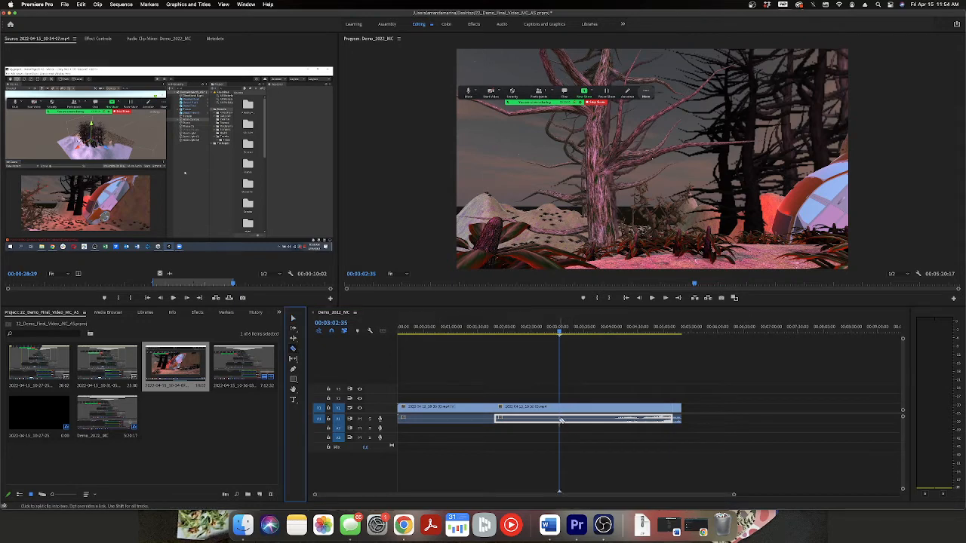
left_click(559, 419)
left_click(294, 320)
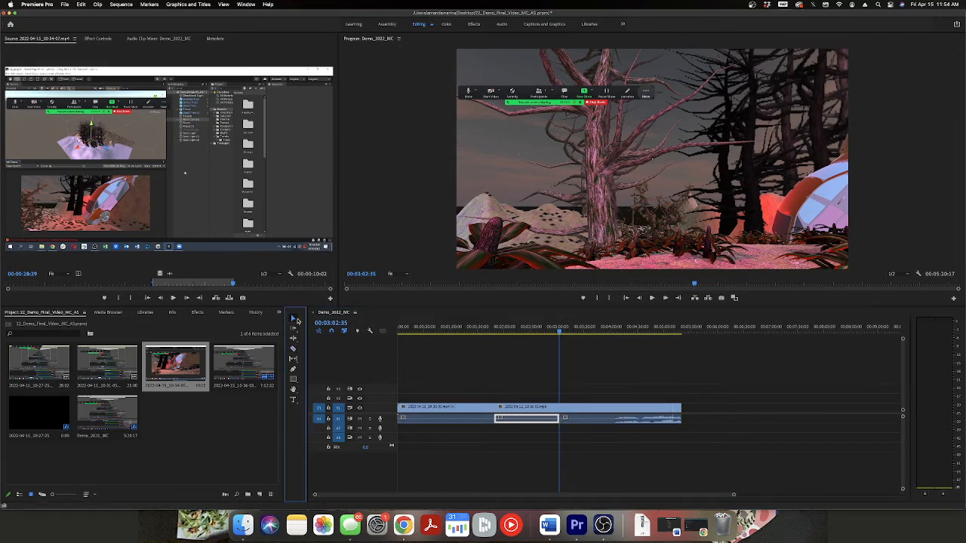
left_click(517, 421)
key("Delete")
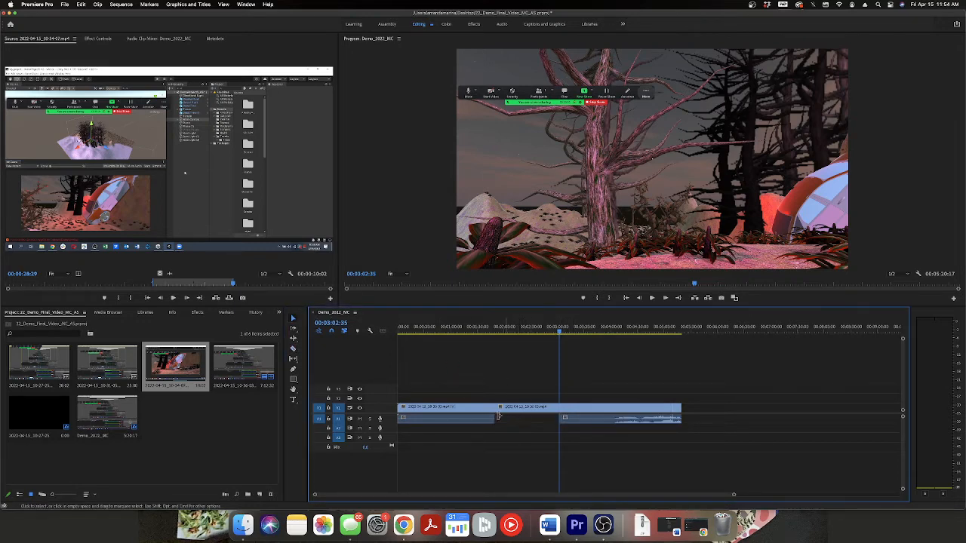
Select all clips in the sequence and shift them together about 24 seconds later, leaving empty space at the start.
left_click_drag(636, 445, 448, 377)
left_click(686, 440)
left_click_drag(705, 440, 429, 375)
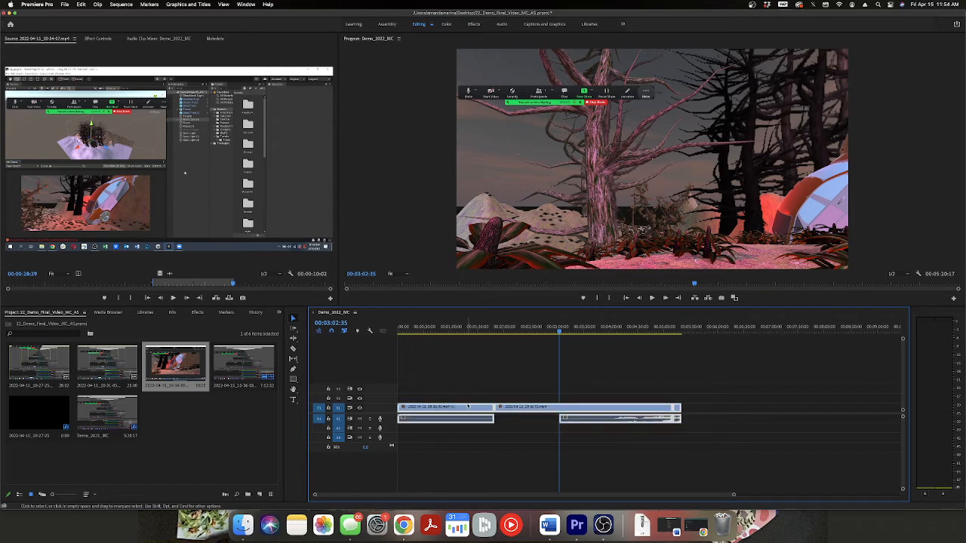
left_click_drag(468, 411, 493, 415)
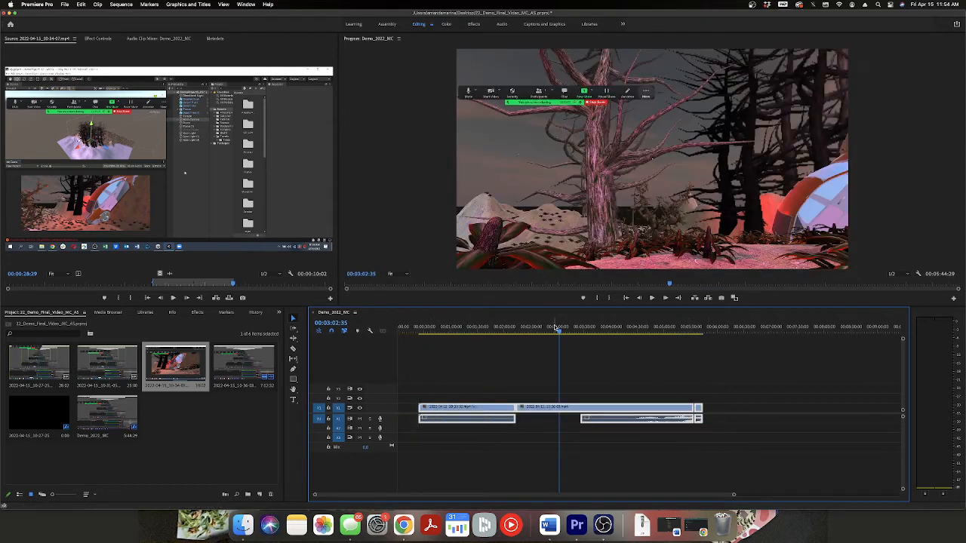
key("Home")
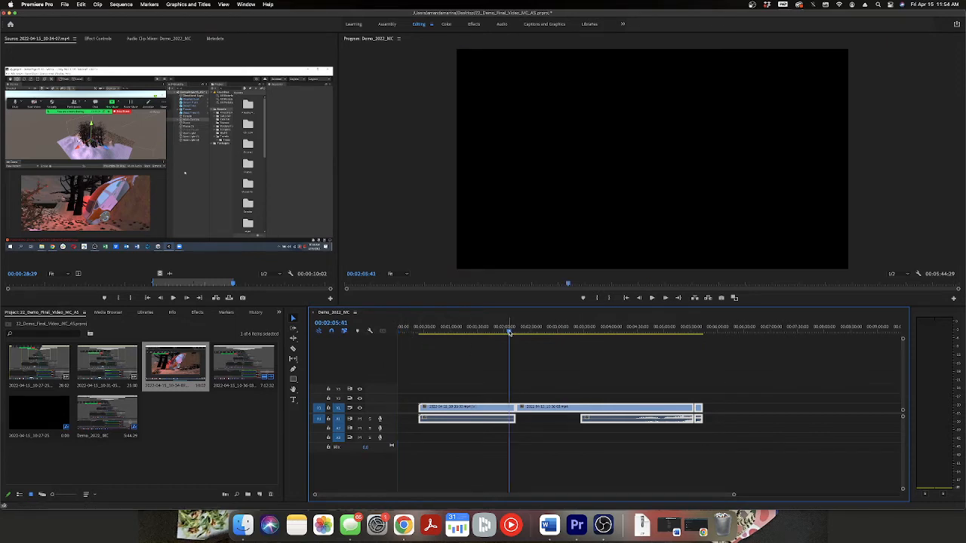
Select all clips in the sequence, move them back to 00:00:00:00 to close the empty space, and park the playhead there.
left_click_drag(508, 332, 430, 333)
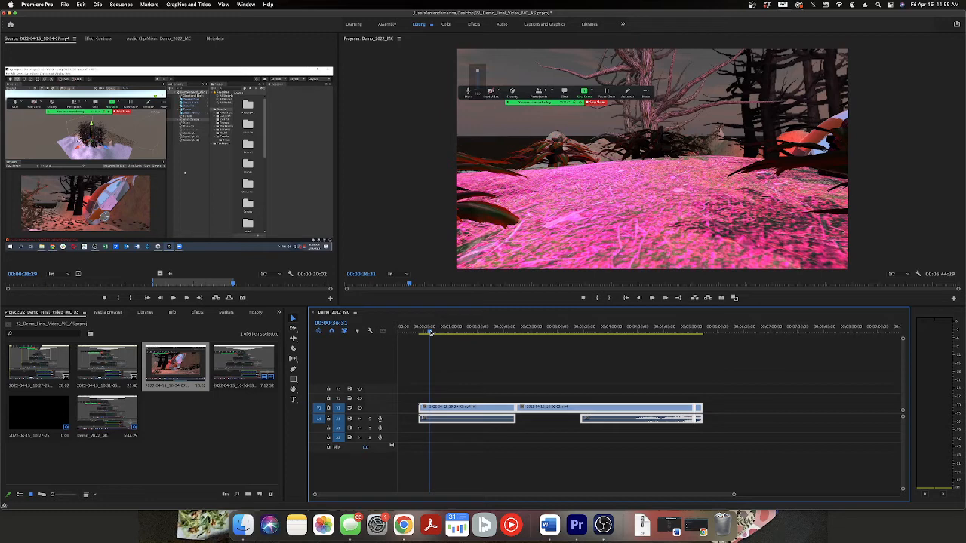
left_click(176, 410)
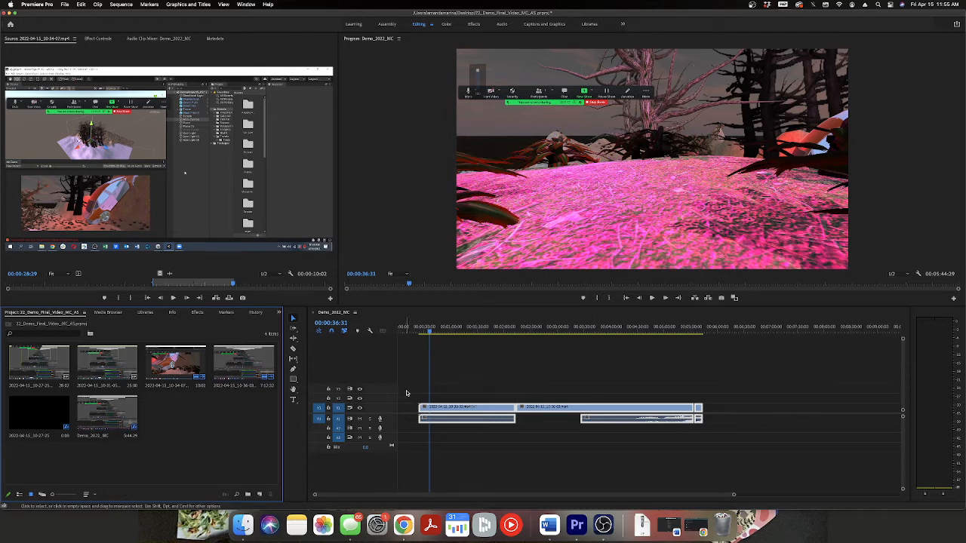
left_click_drag(406, 393, 726, 449)
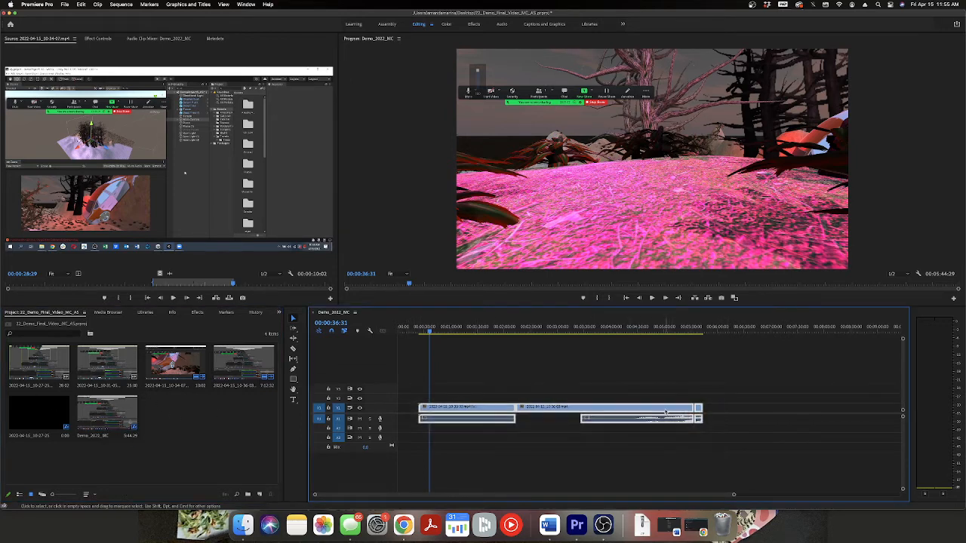
left_click_drag(666, 412, 645, 412)
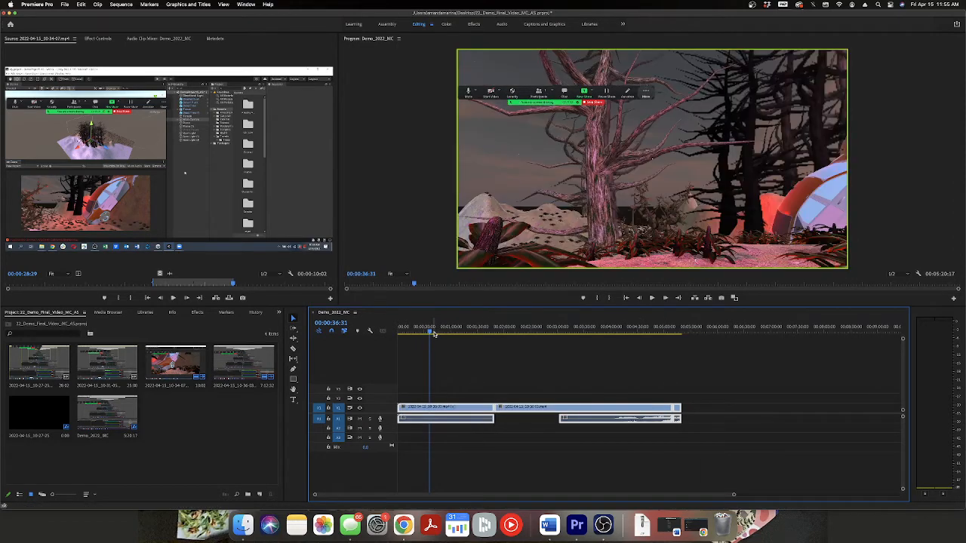
left_click_drag(434, 334, 371, 332)
Switch to Chrome and read the CO_561_50_Technical_Exercise_2 document in the Message Construction course's Technical Exercises.
left_click(404, 526)
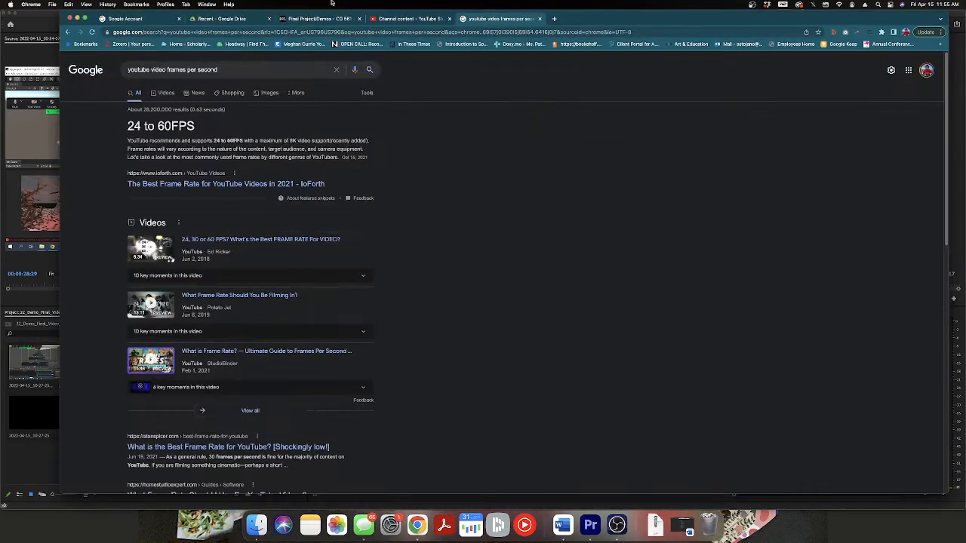
left_click(312, 19)
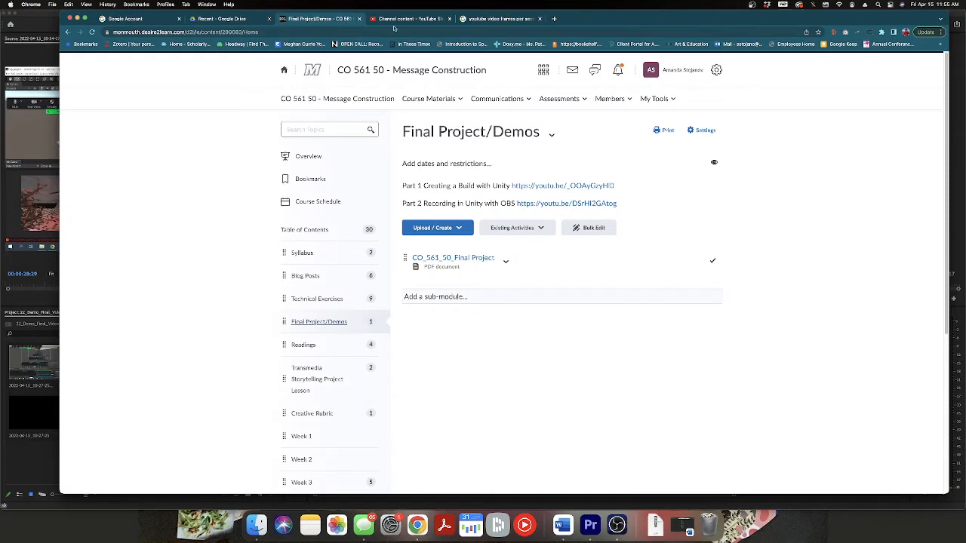
scroll(329, 197, "down", 2)
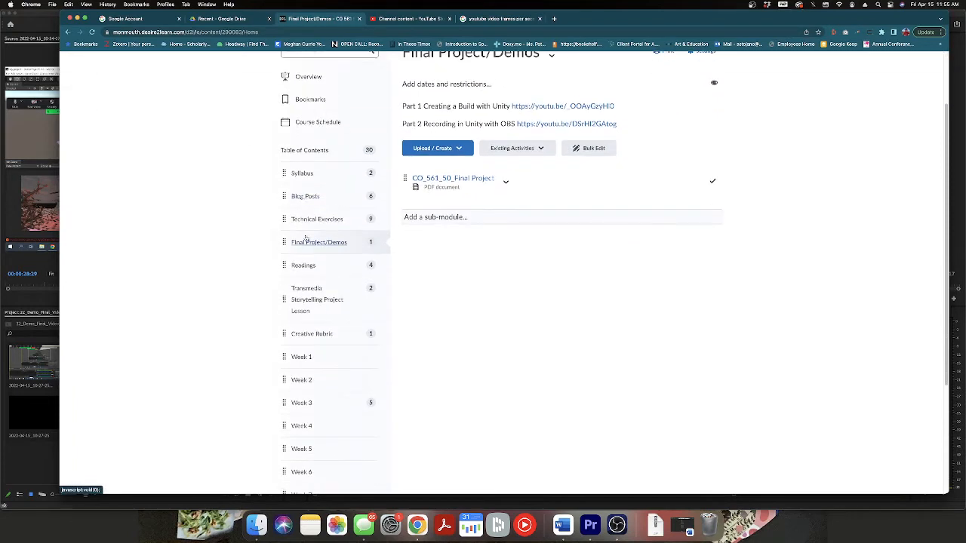
left_click(325, 219)
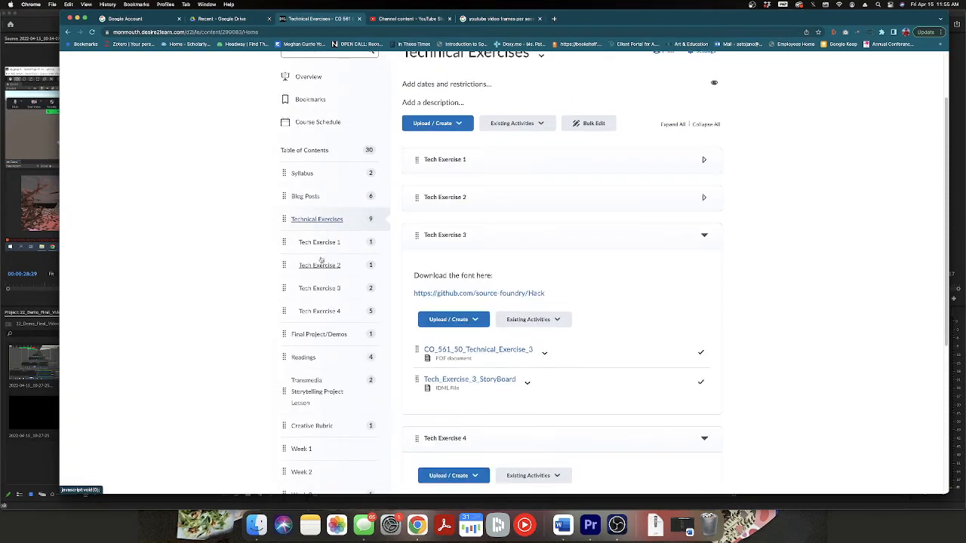
left_click(321, 263)
left_click(477, 156)
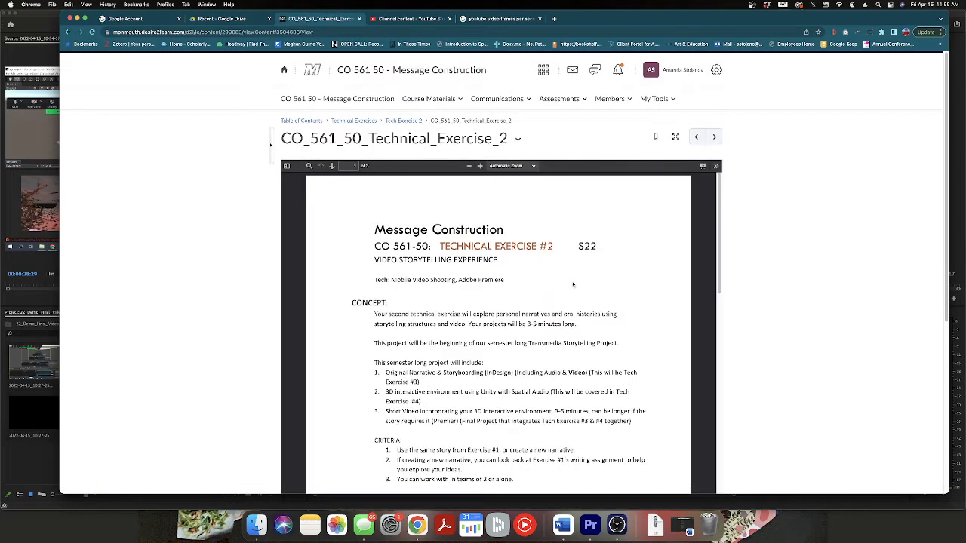
scroll(573, 356, "down", 15)
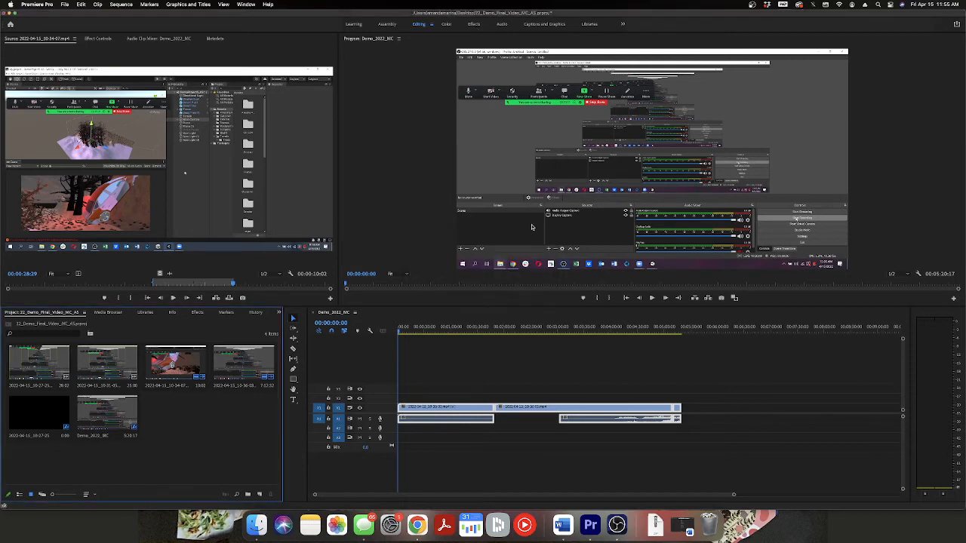
Switch to the Effects workspace and search the effects for "fade in".
left_click(473, 24)
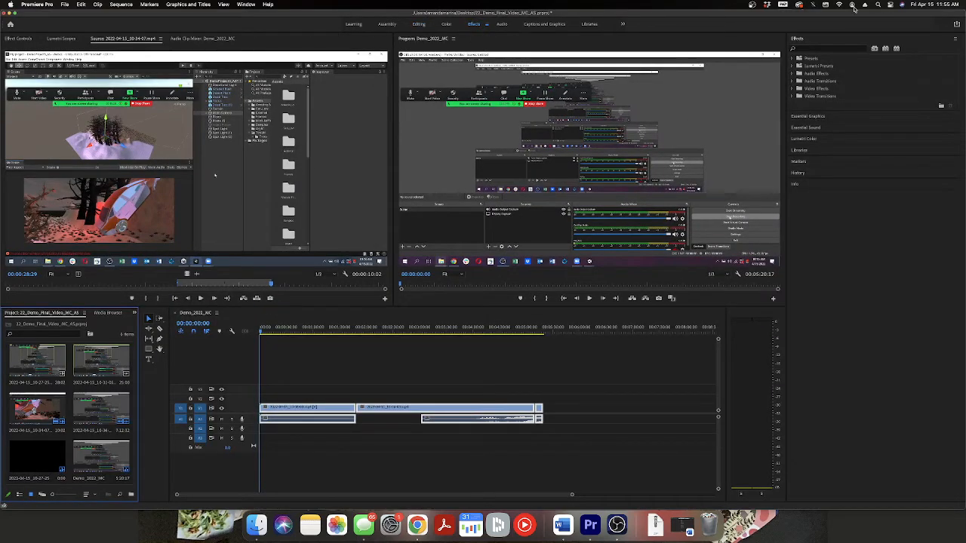
left_click(822, 99)
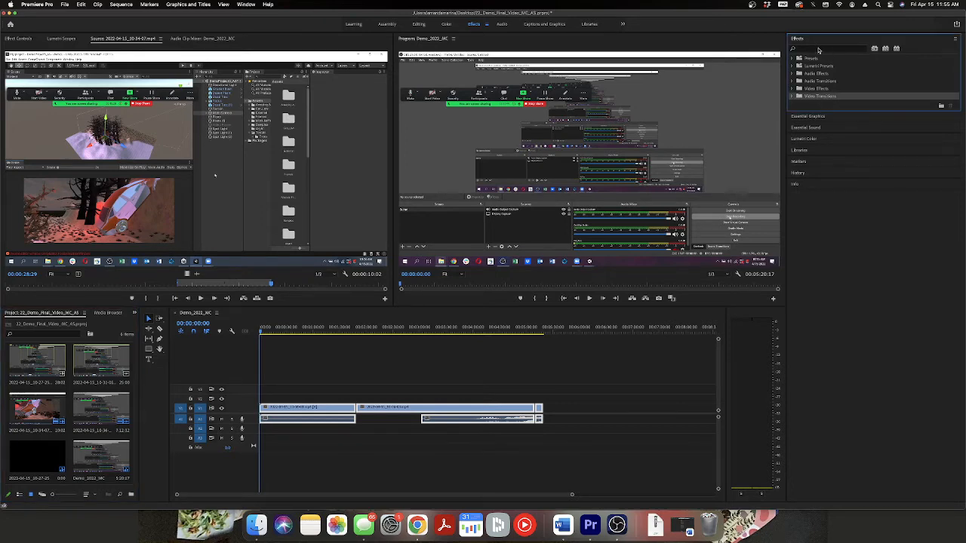
left_click(818, 48)
type("faded")
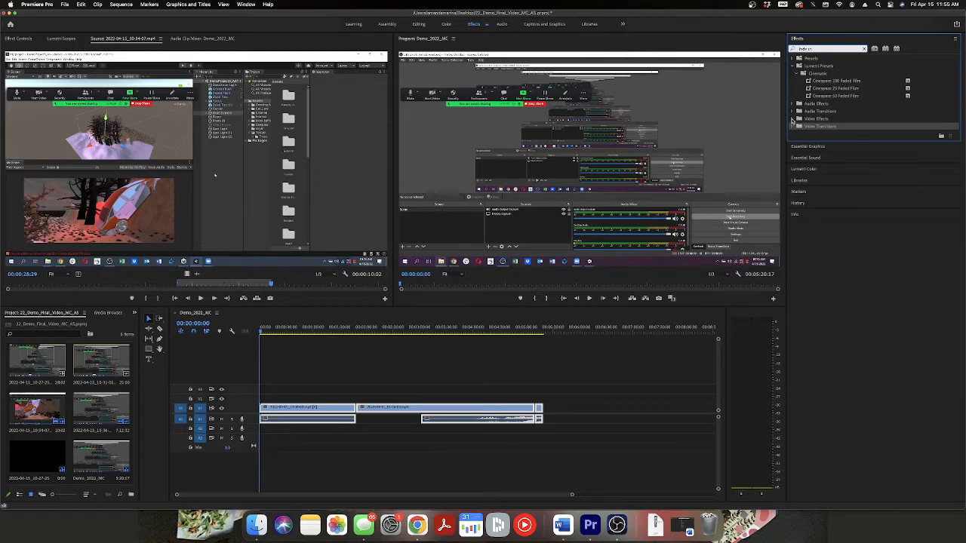
left_click(792, 119)
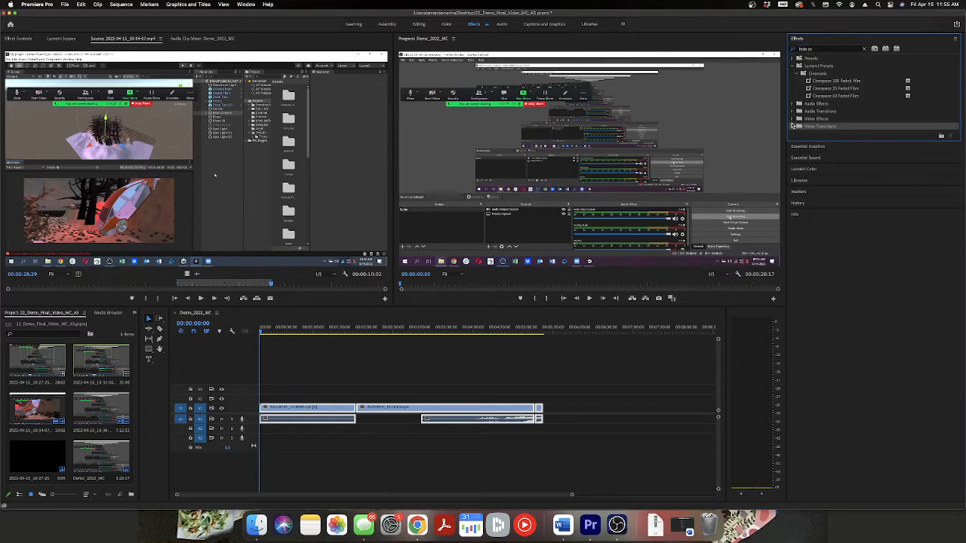
Broaden the effects search to "fade" and look through the video groups and the audio crossfades.
left_click(820, 48)
key("BackSpace")
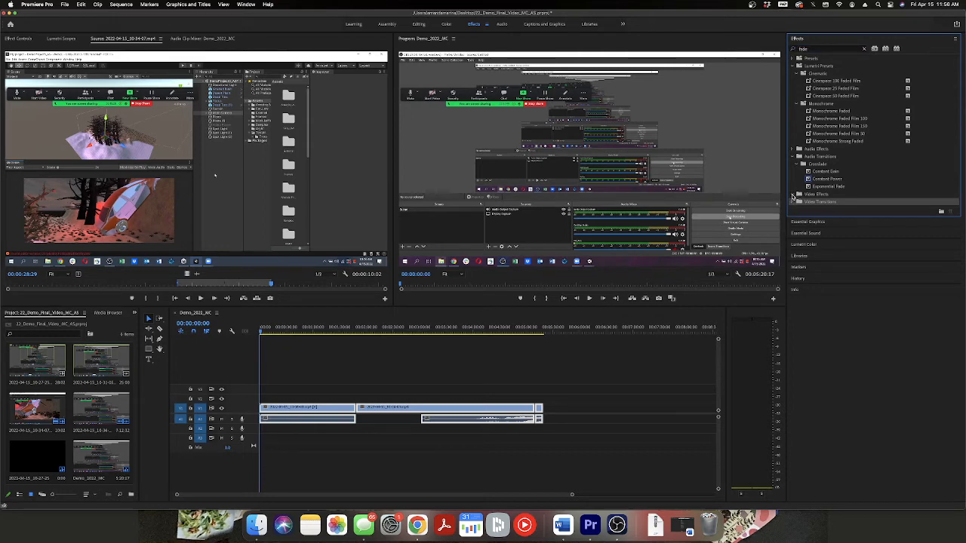
left_click(800, 195)
left_click(804, 202)
left_click(815, 165)
left_click(823, 172)
left_click(827, 179)
left_click(827, 187)
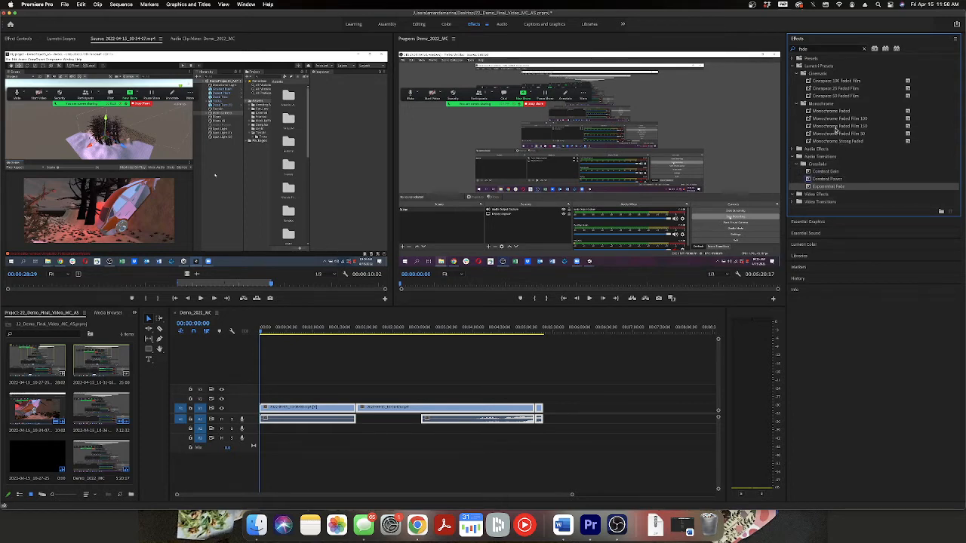
Search the effects for a fade to black and check the video transitions.
left_click(815, 50)
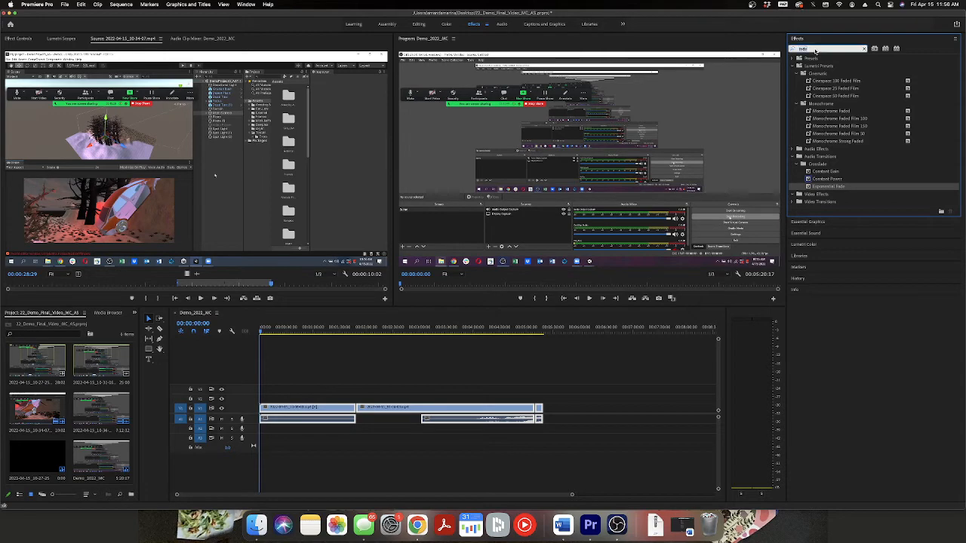
type("f")
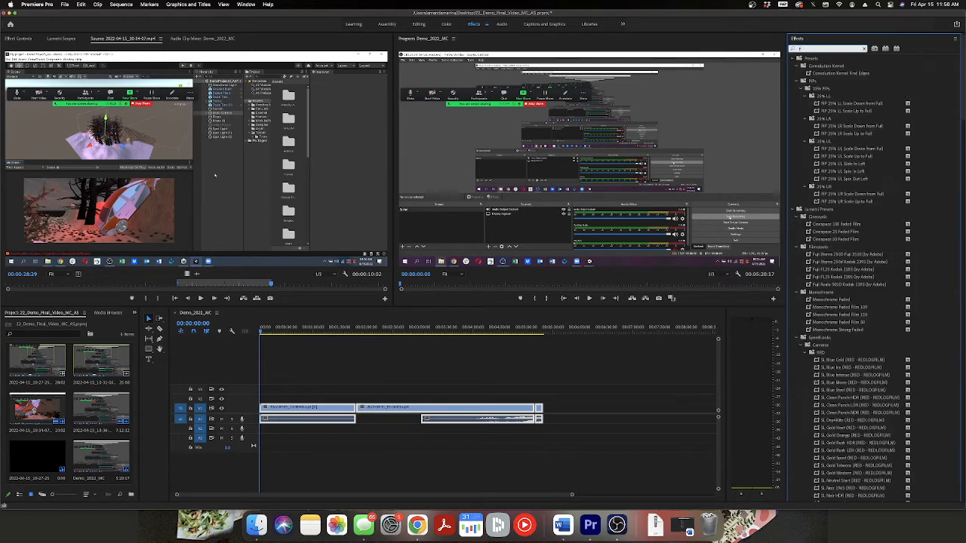
type("ade in a")
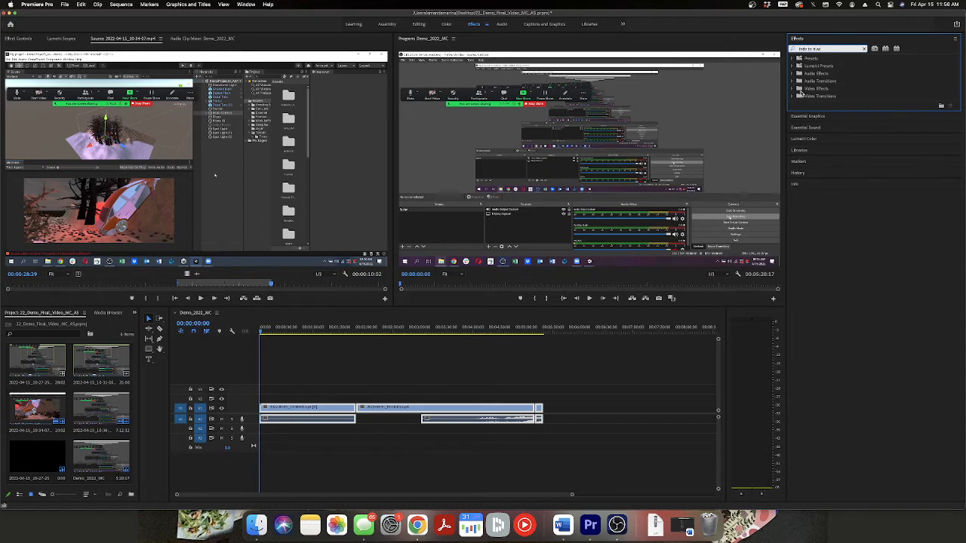
left_click(803, 96)
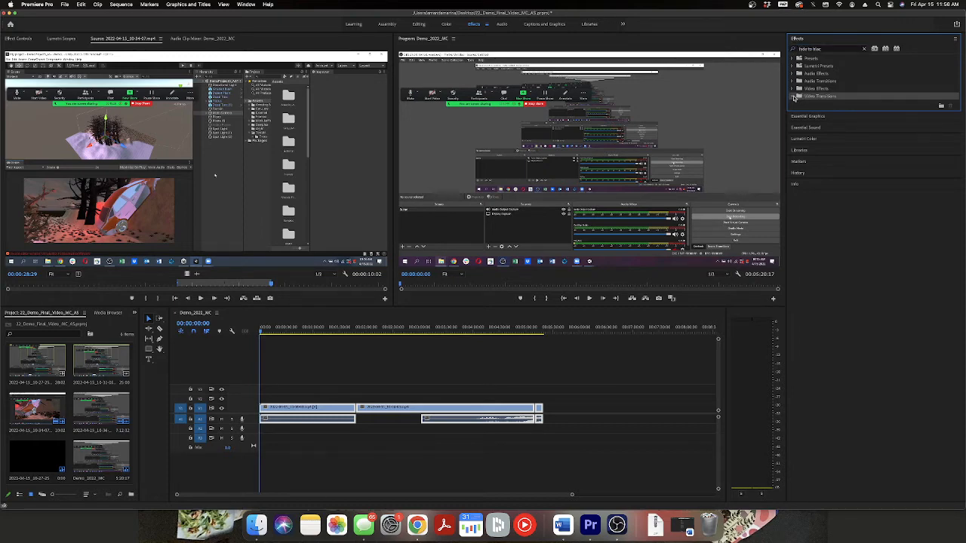
Clear the effects search and apply the Dip to Black dissolve to the end of the last V1 clip.
left_click(864, 50)
left_click(794, 97)
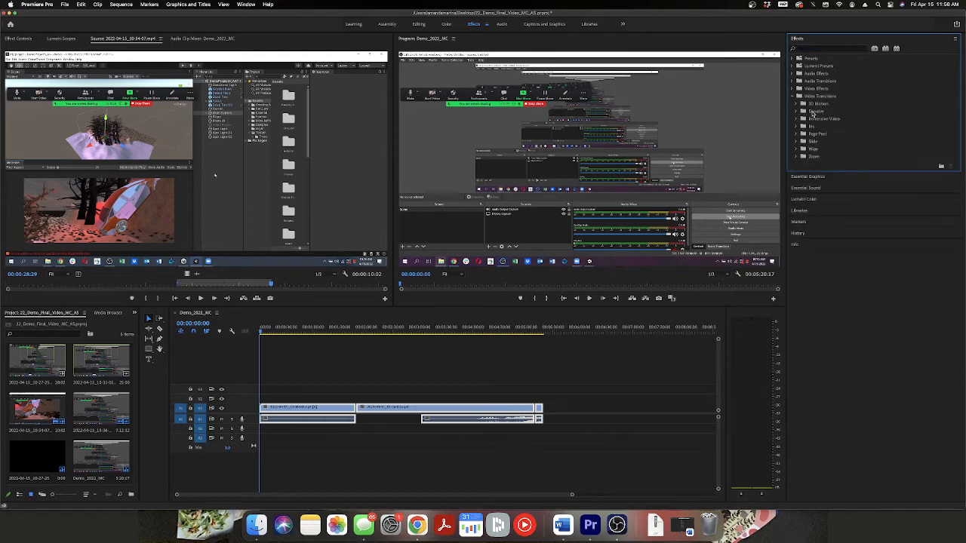
left_click(798, 113)
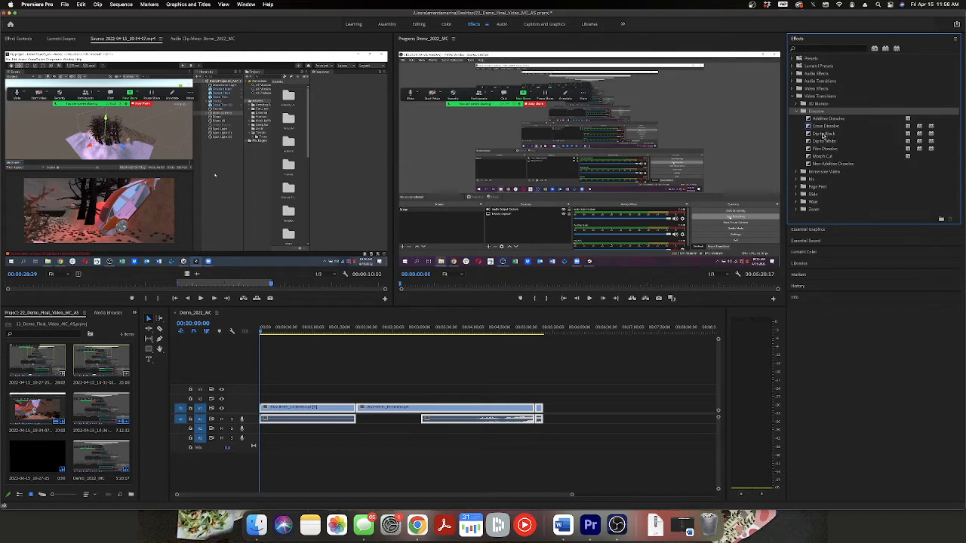
left_click(824, 134)
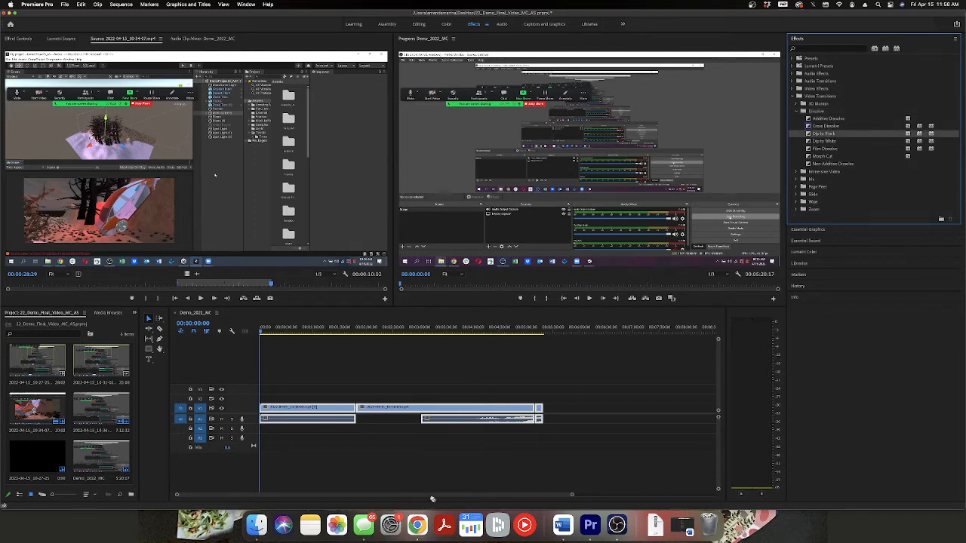
left_click_drag(433, 498, 542, 413)
left_click_drag(572, 497, 371, 484)
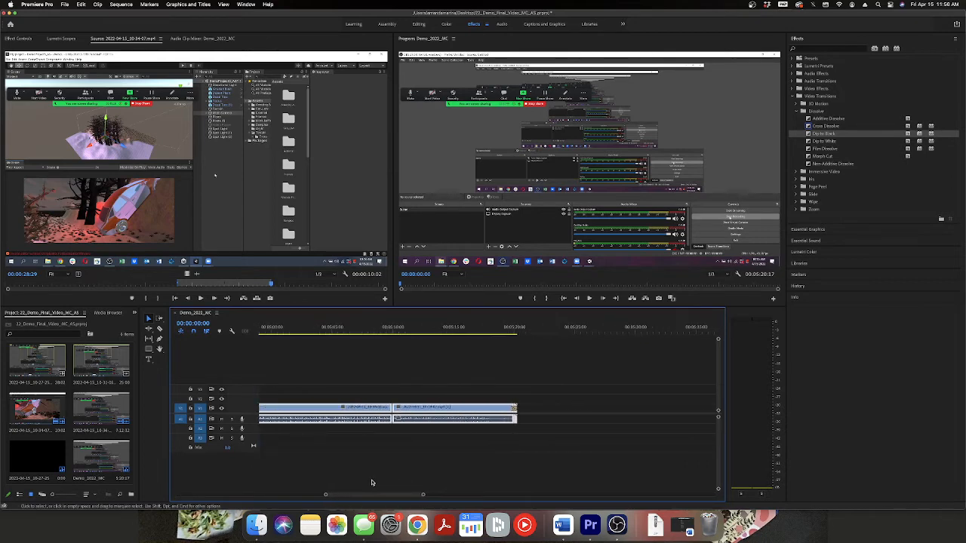
Lengthen the duration of the Dip to Black transition at the end of the last V1 clip.
left_click(514, 410)
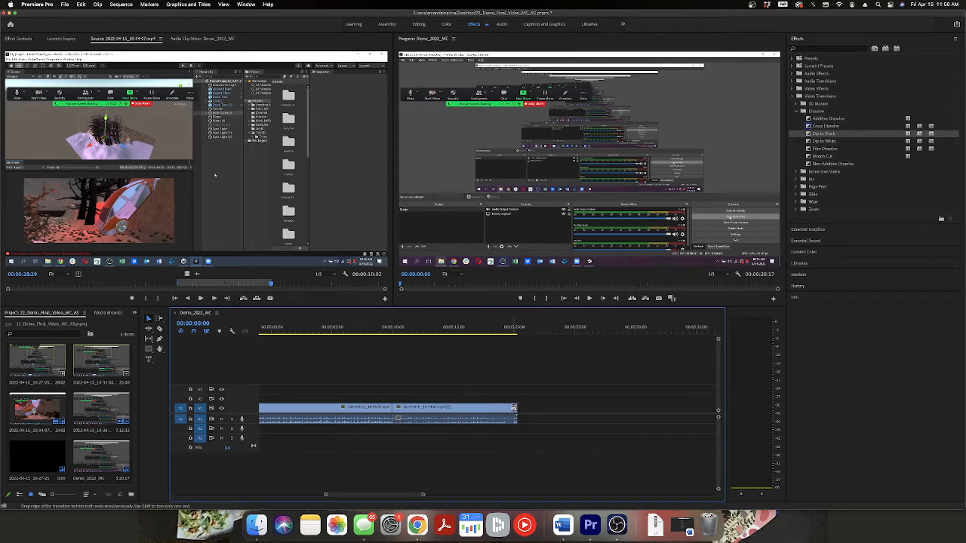
double_click(513, 409)
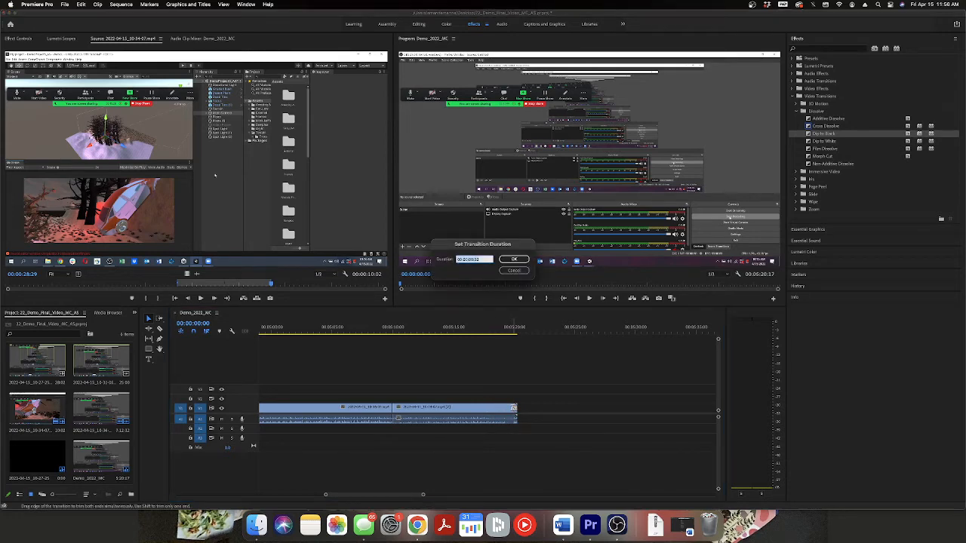
left_click(487, 260)
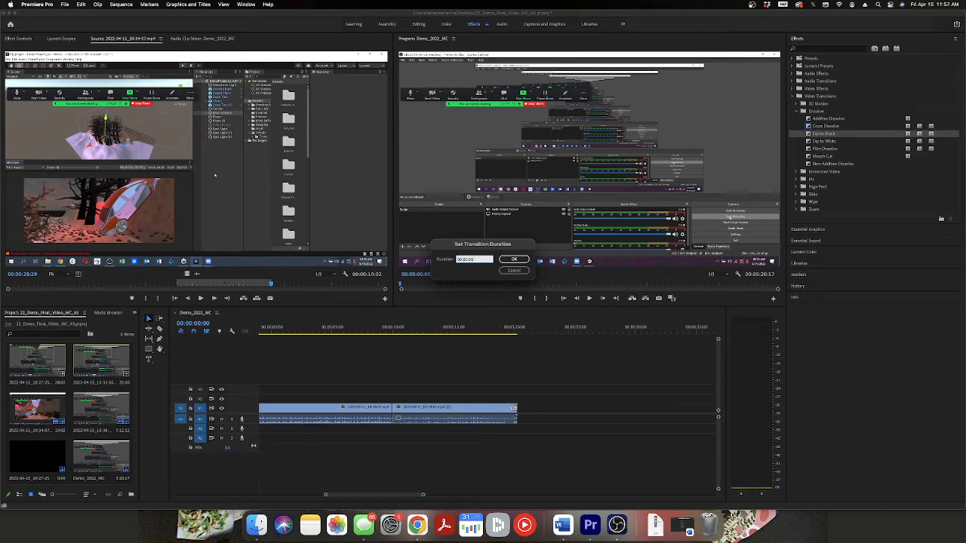
key("Return")
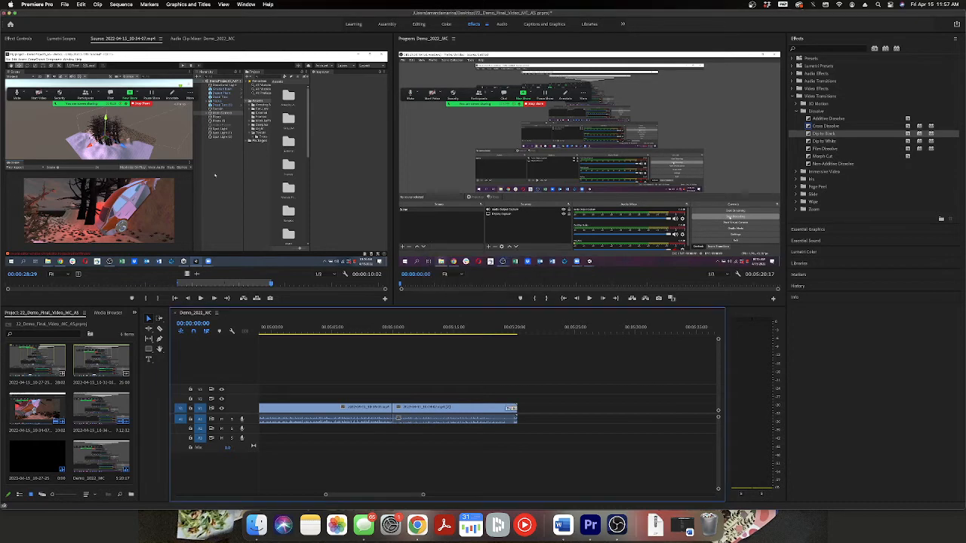
Play back the sequence's ending from about 00:05:18 to review the dip to black.
left_click(496, 334)
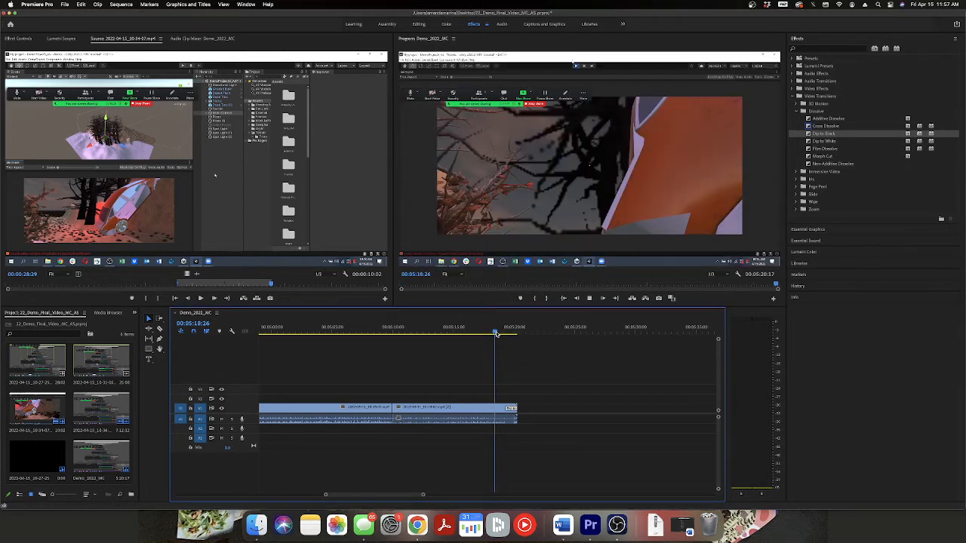
key("space")
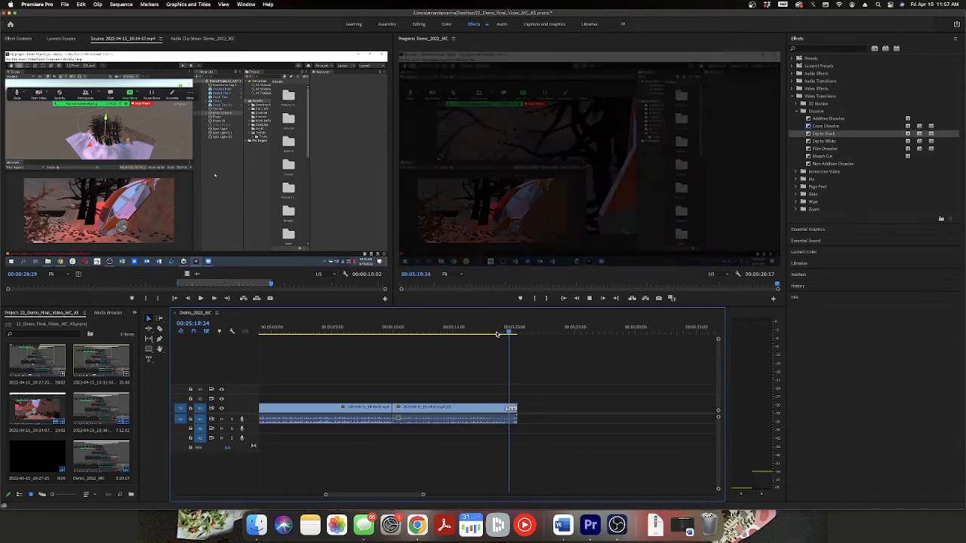
key("space")
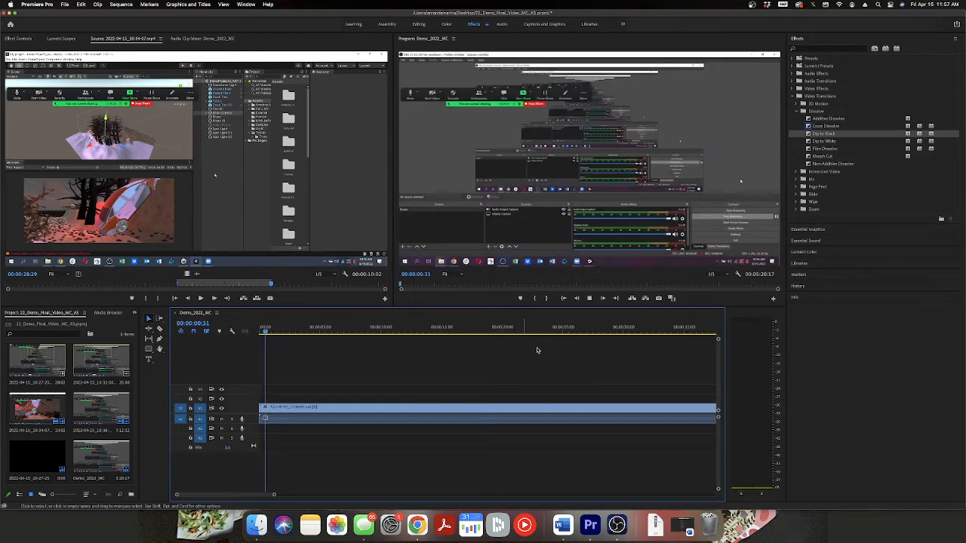
Apply the Exponential Fade audio crossfade to the end of the last A1 clip and play back the ending.
left_click_drag(259, 496, 408, 485)
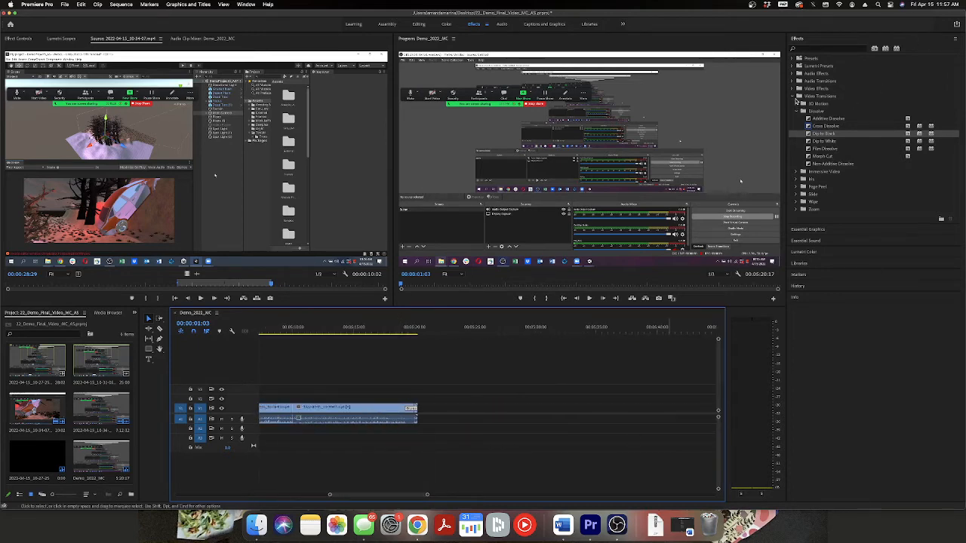
left_click(796, 82)
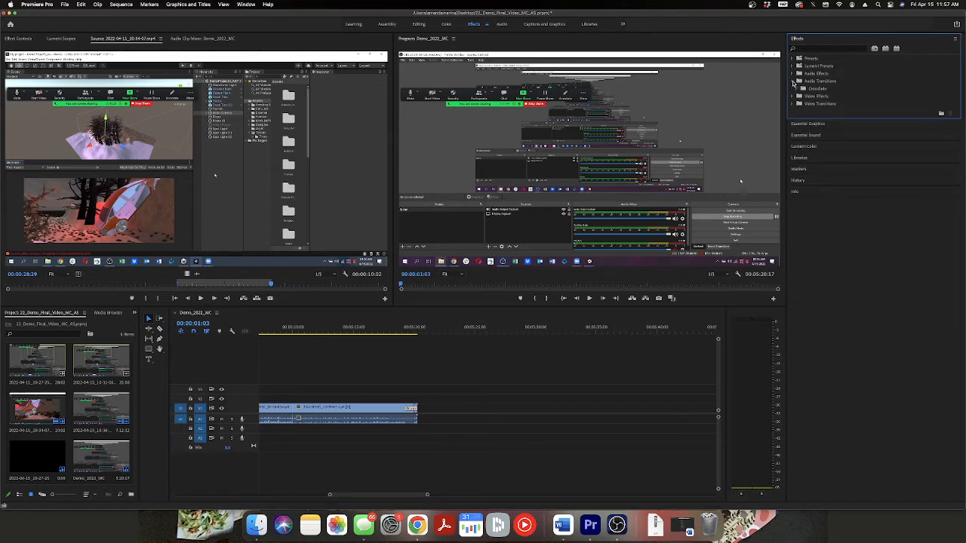
left_click(797, 89)
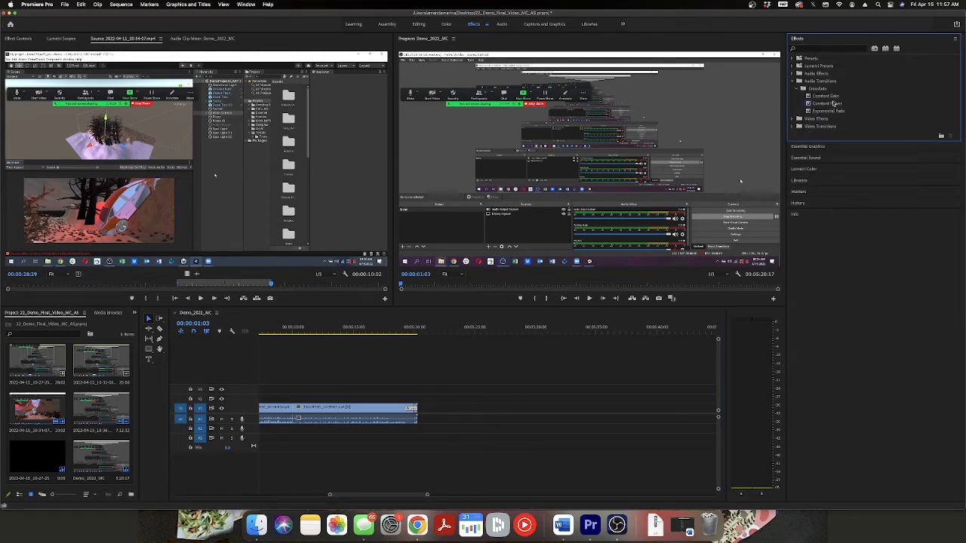
left_click(817, 115)
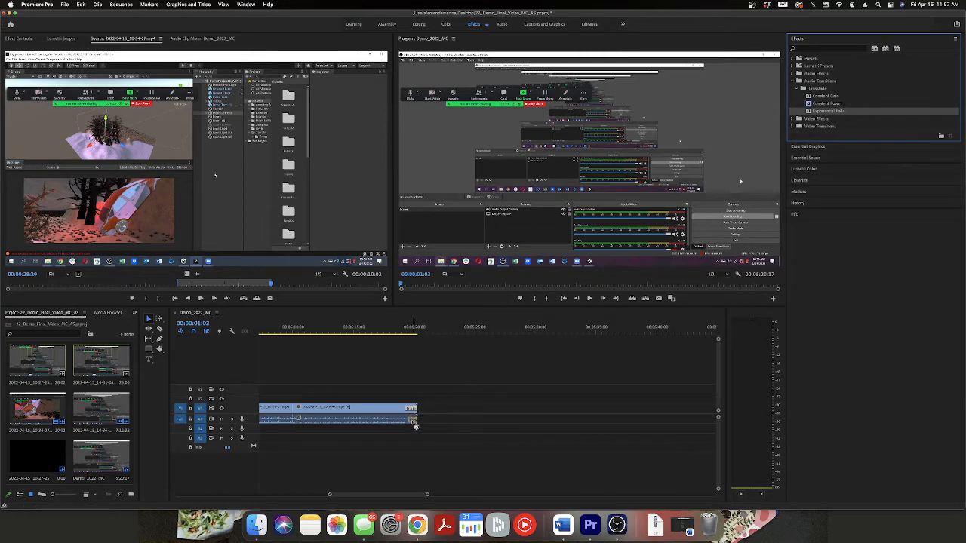
left_click(401, 332)
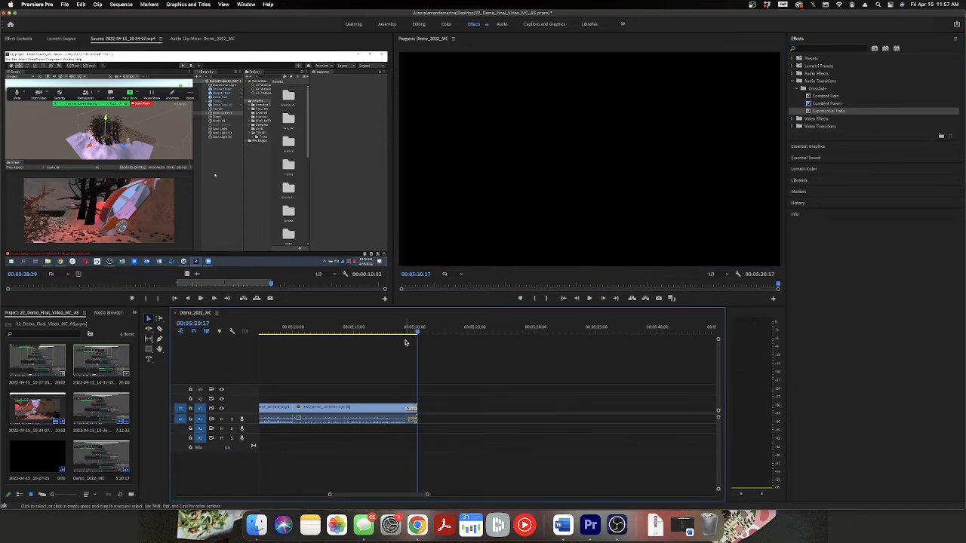
key("space")
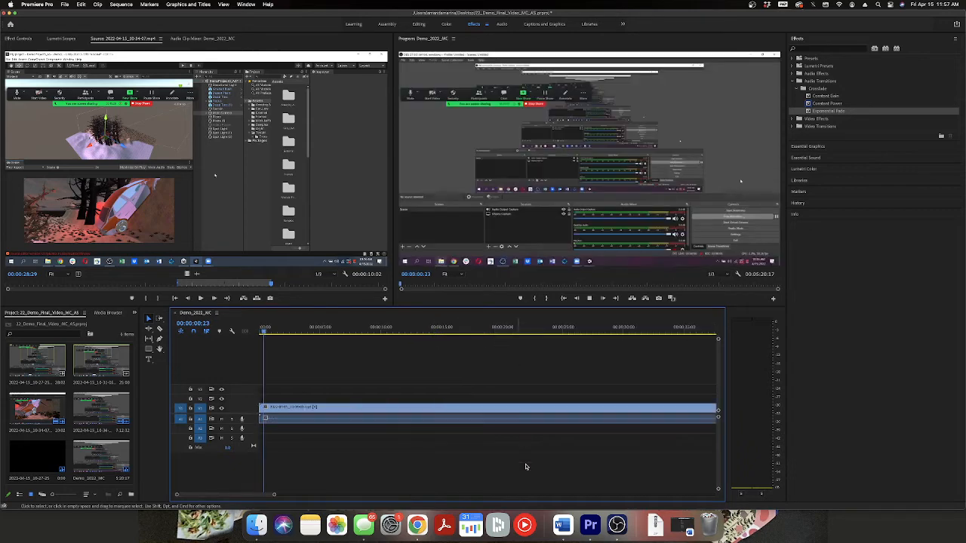
left_click(617, 525)
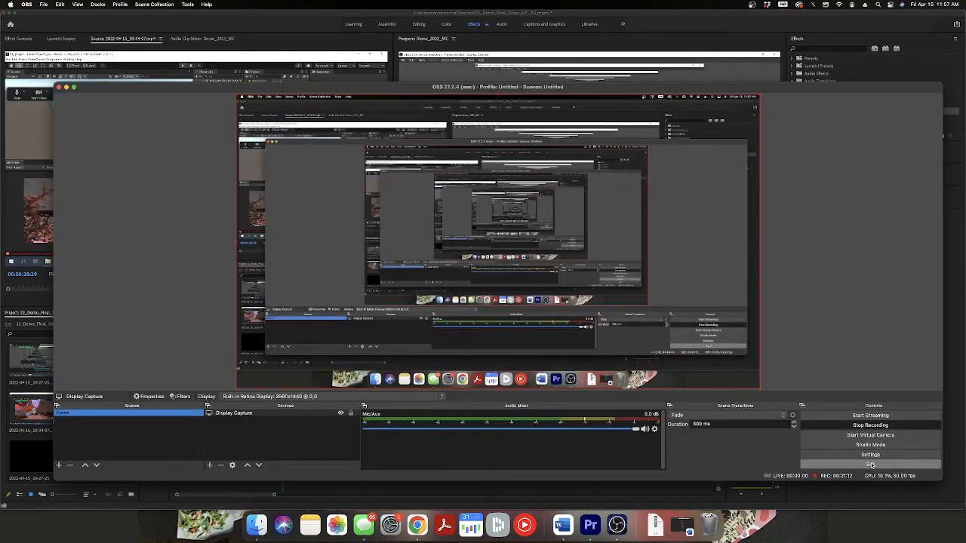
left_click(684, 493)
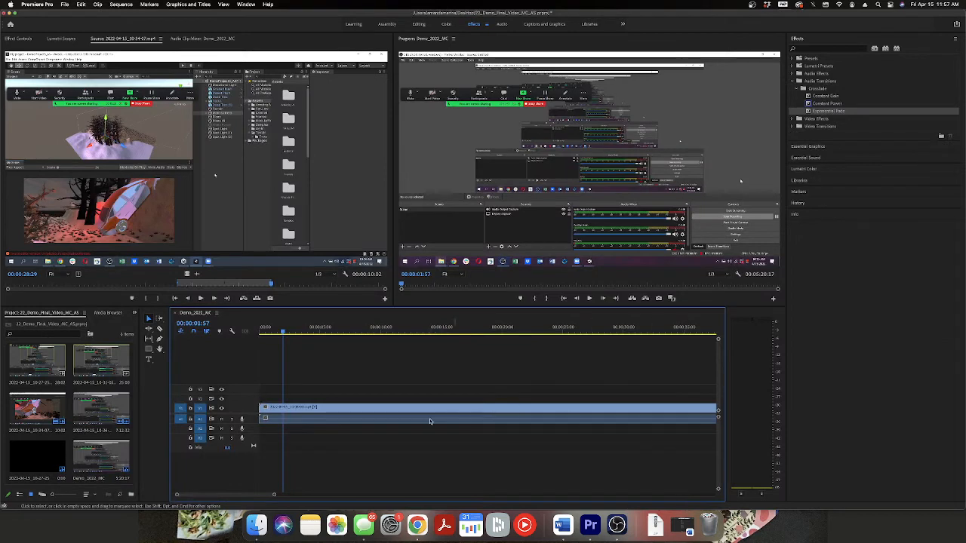
Apply the Dip to Black video transition to the start of the first V1 clip.
key("Home")
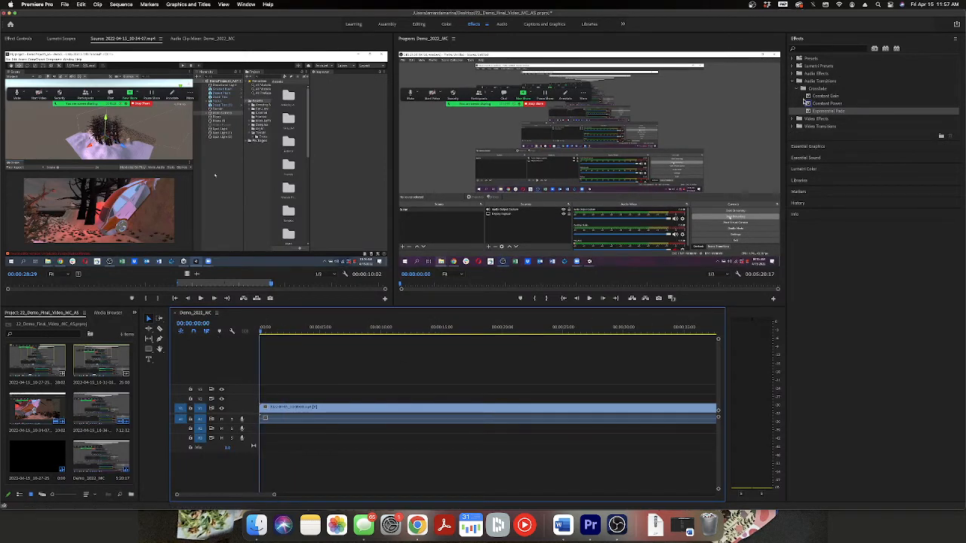
left_click(796, 116)
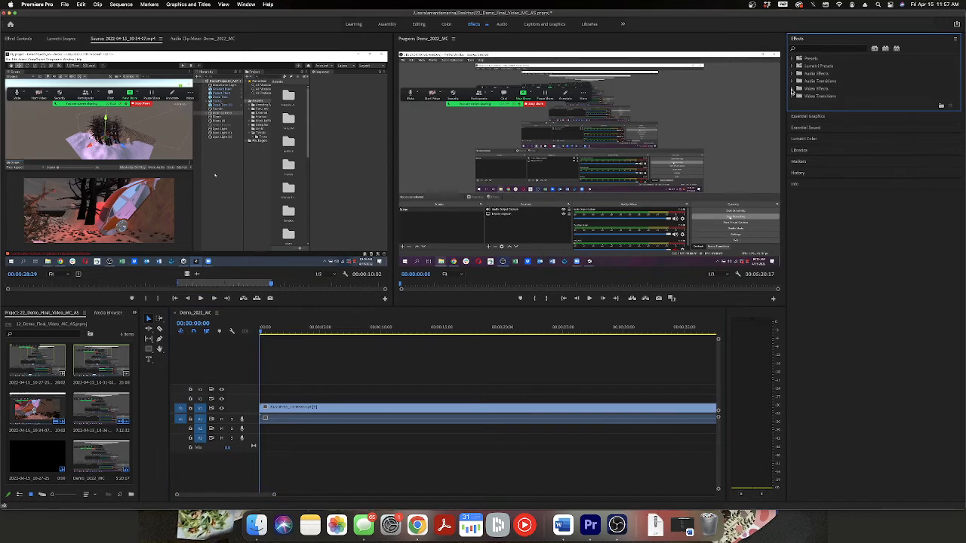
left_click(792, 90)
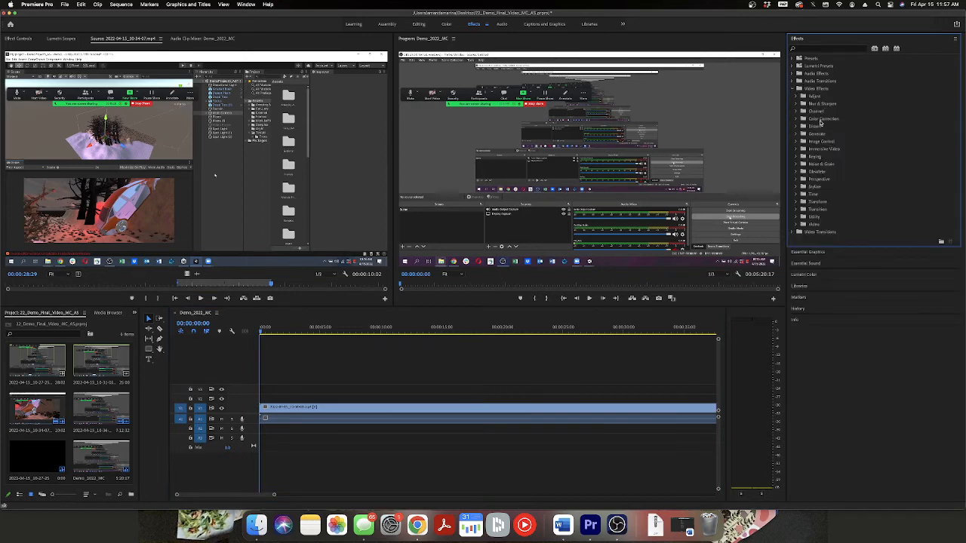
left_click(793, 232)
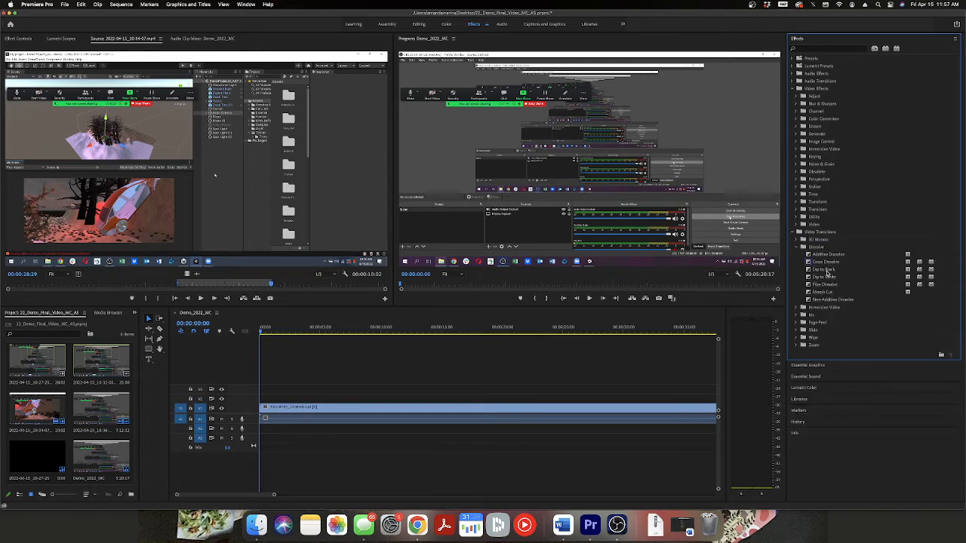
left_click_drag(828, 272, 264, 411)
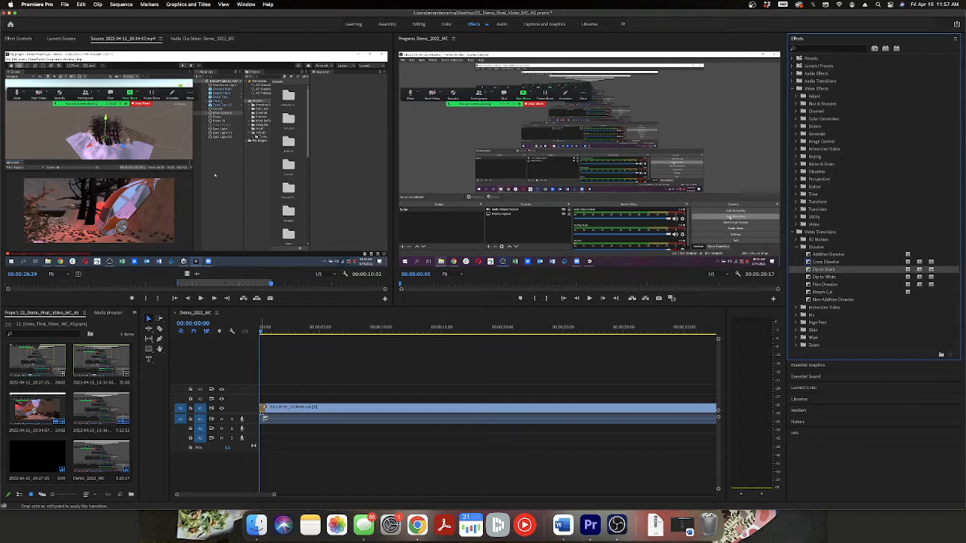
Play back the opening seconds of the sequence twice to review the fade from black, and return to the start.
left_click(249, 333)
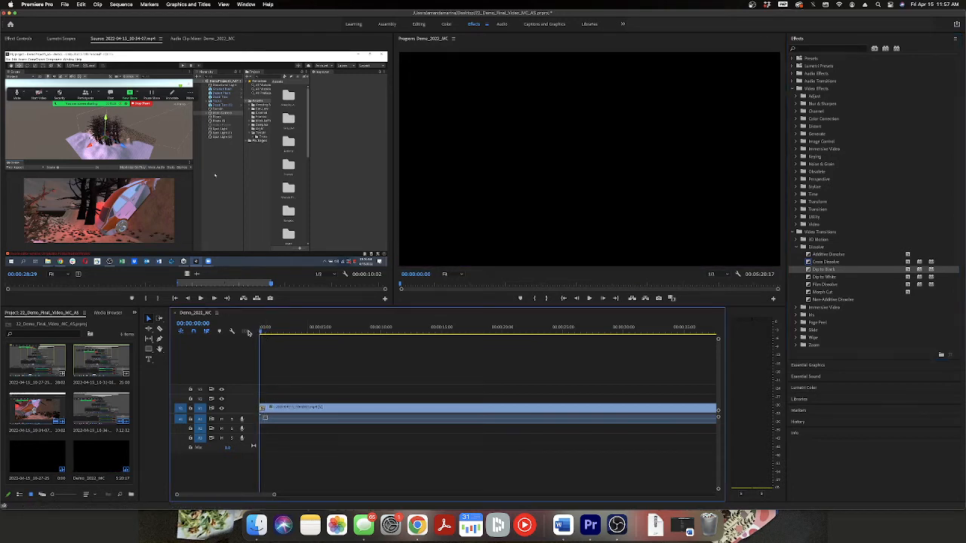
key("space")
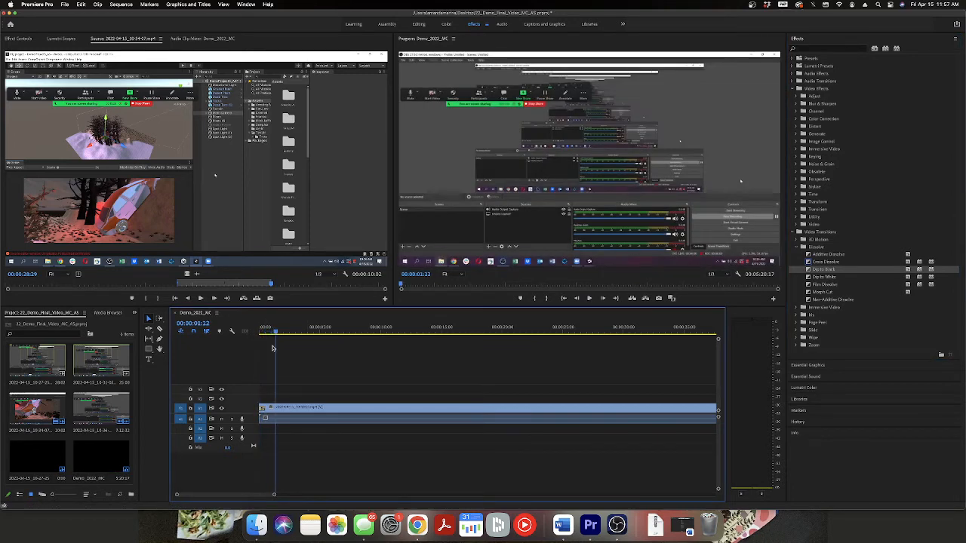
left_click_drag(272, 333, 243, 333)
key("space")
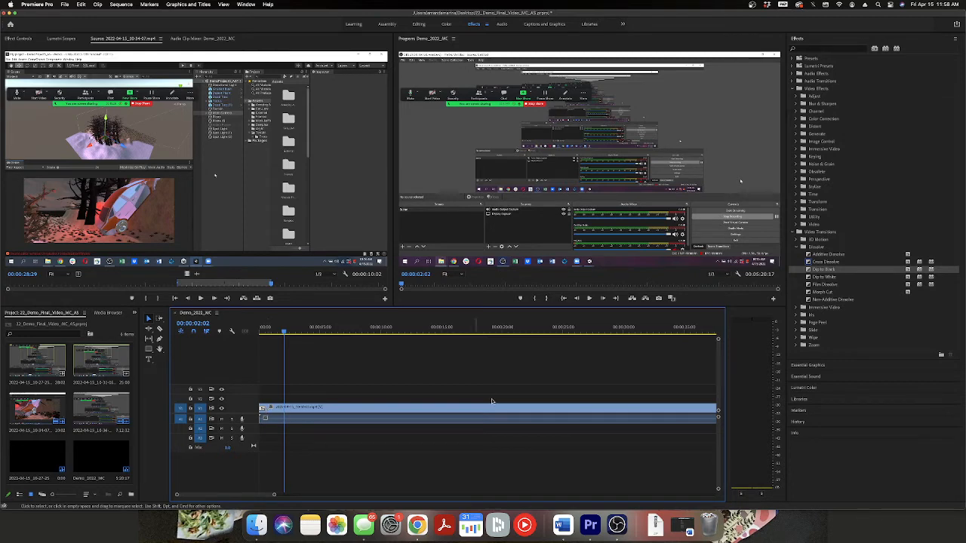
left_click_drag(311, 333, 241, 330)
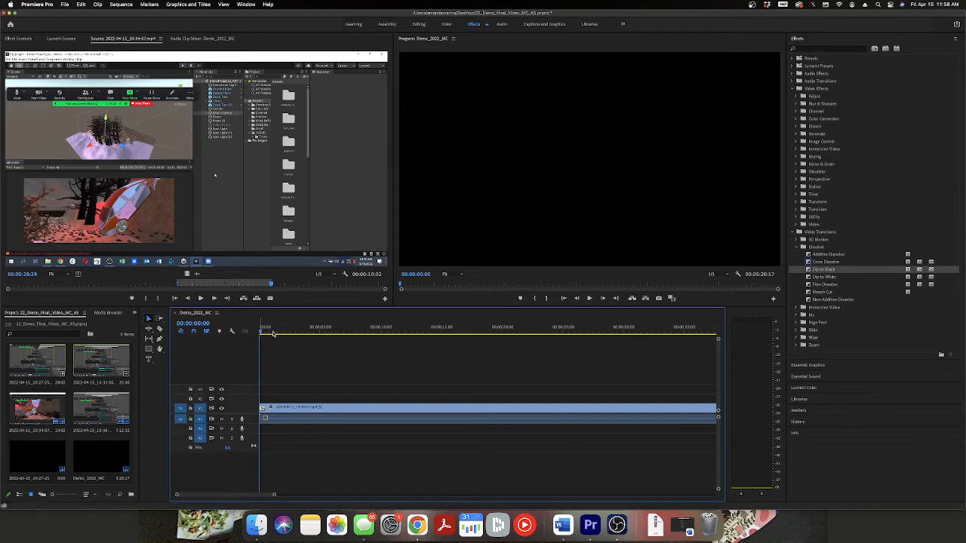
Skim the sequence from its opening toward the end, with its full length shown in the timeline.
left_click_drag(273, 334, 708, 326)
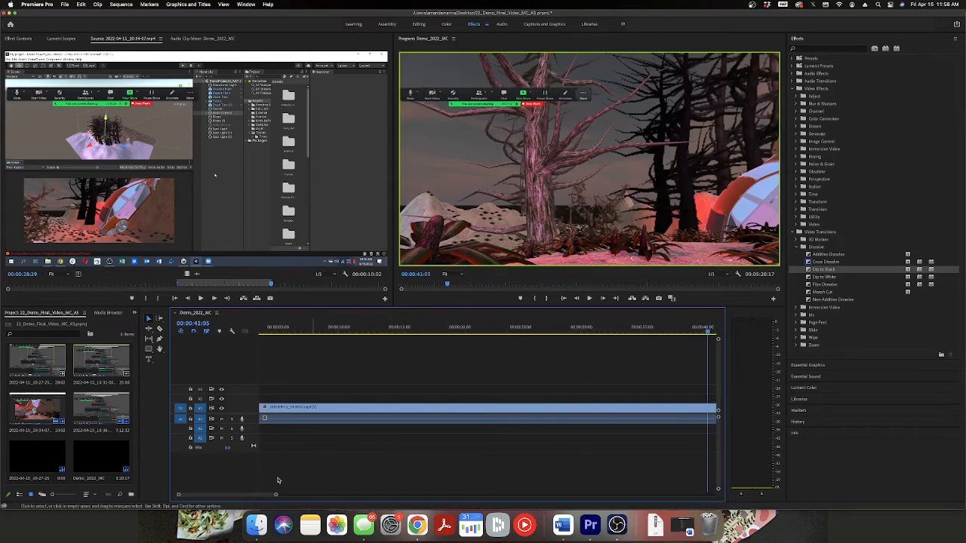
left_click_drag(257, 495, 592, 495)
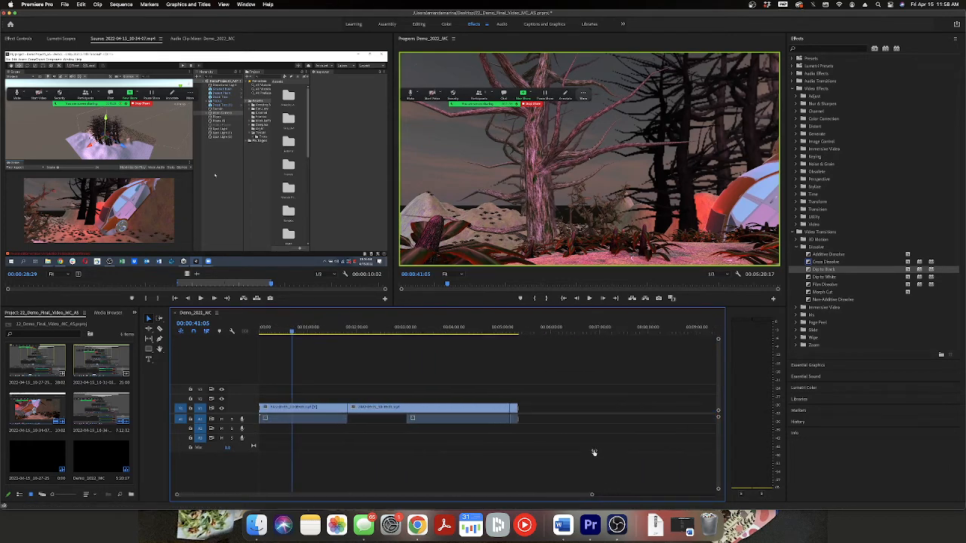
left_click(517, 334)
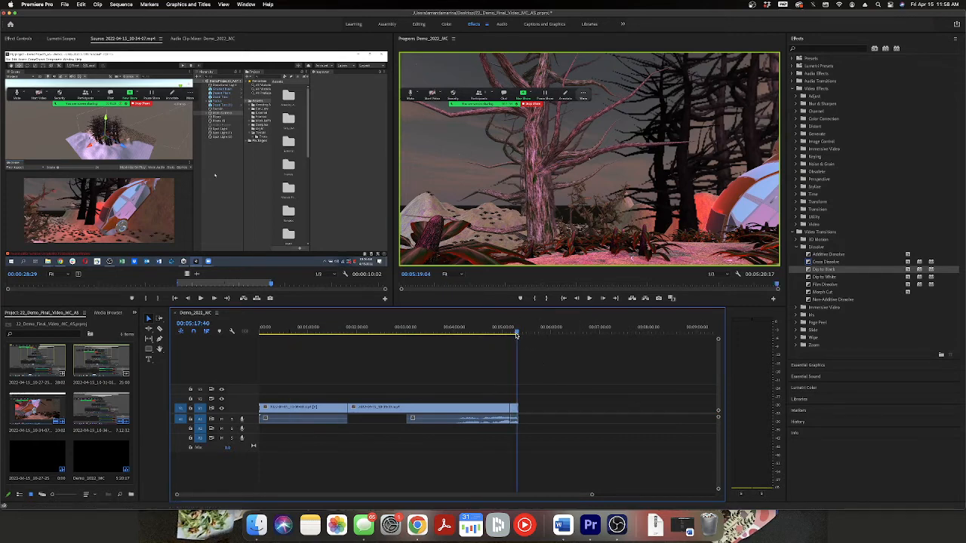
left_click(484, 332)
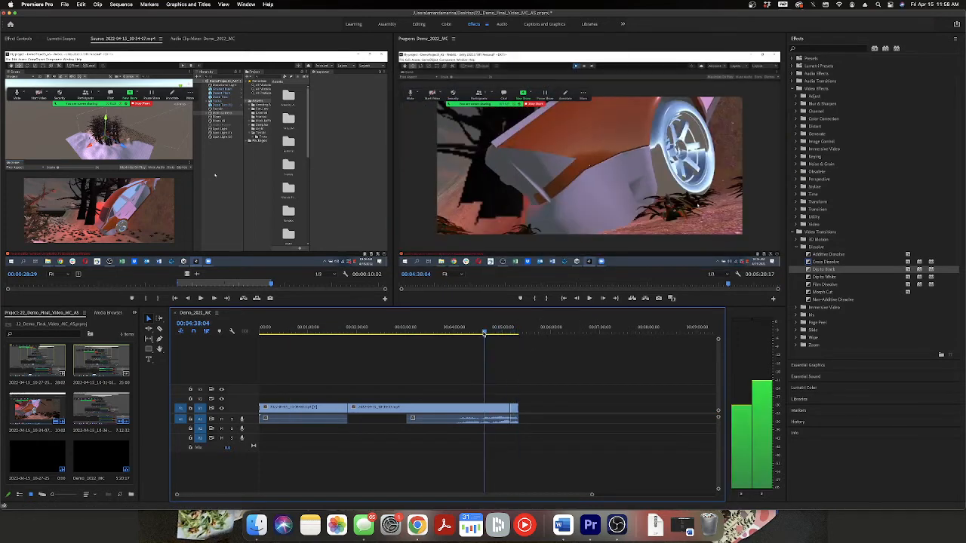
Widen the Program monitor and move the playhead to about 00:05:13 in the last V1 clip.
left_click(467, 413)
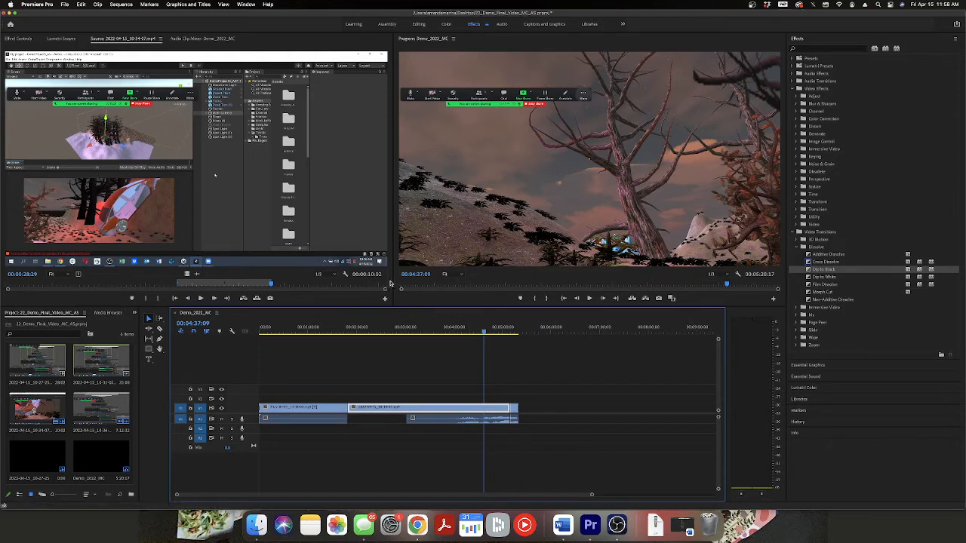
left_click_drag(393, 281, 254, 271)
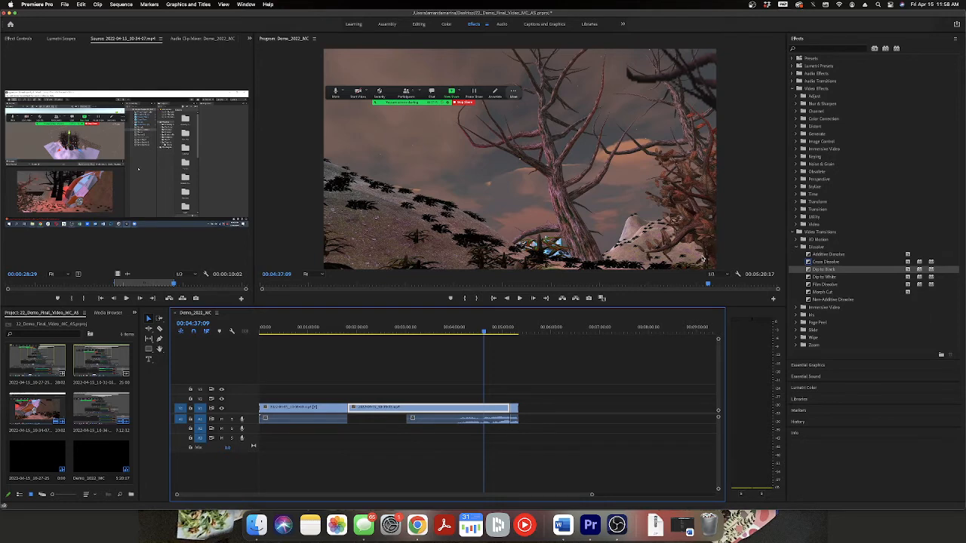
left_click(512, 326)
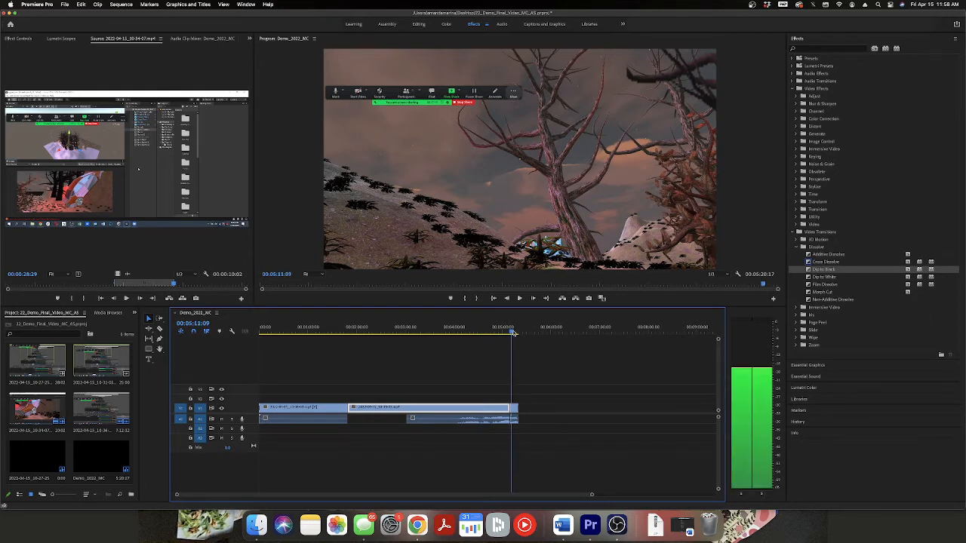
left_click(439, 164)
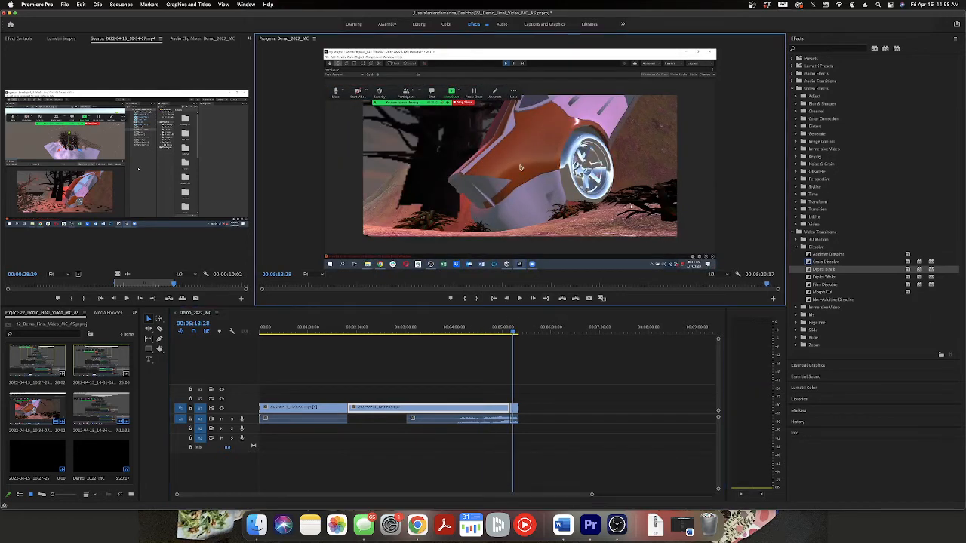
Open the effect controls and undo the scale change made to the second V1 clip.
left_click(19, 39)
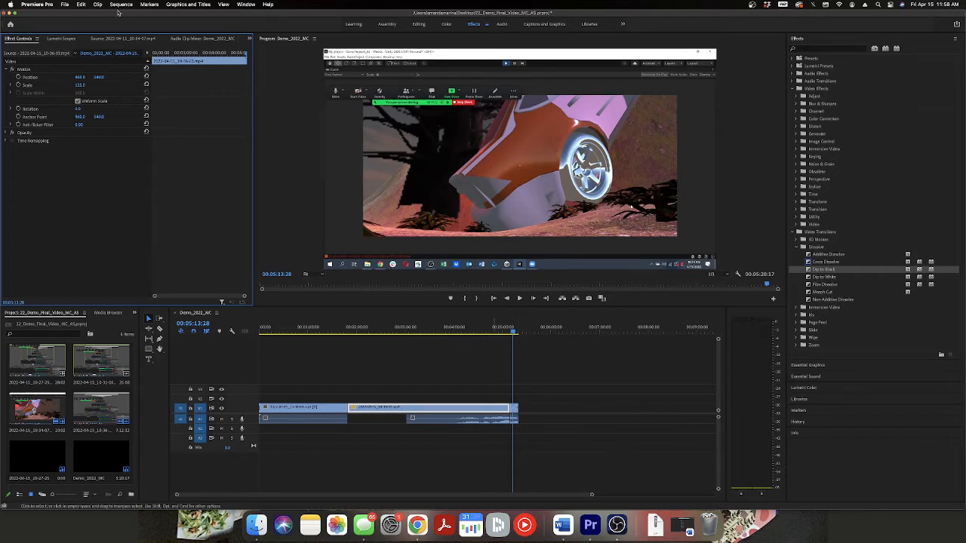
left_click(82, 5)
left_click(85, 15)
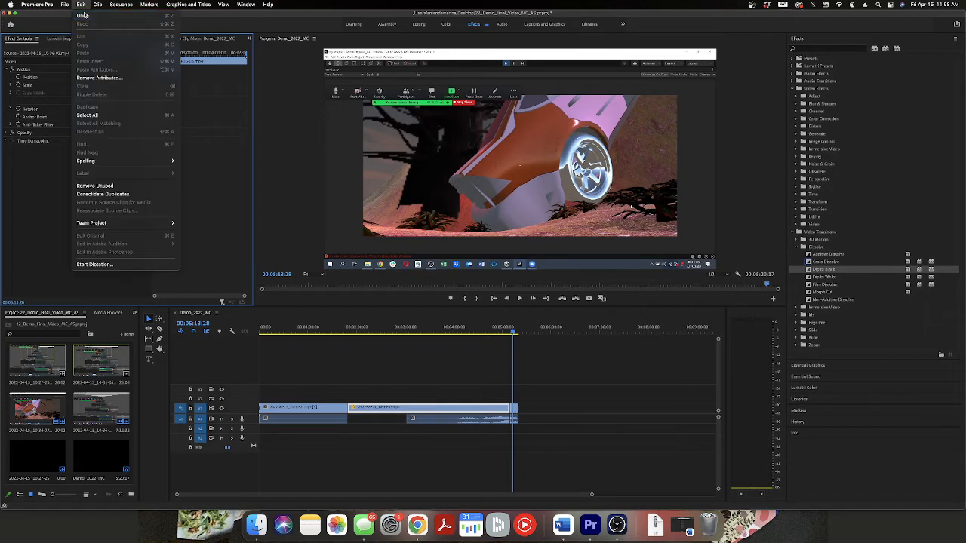
Scale the last V1 clip to about 159 and shift it upward in the frame.
left_click(515, 414)
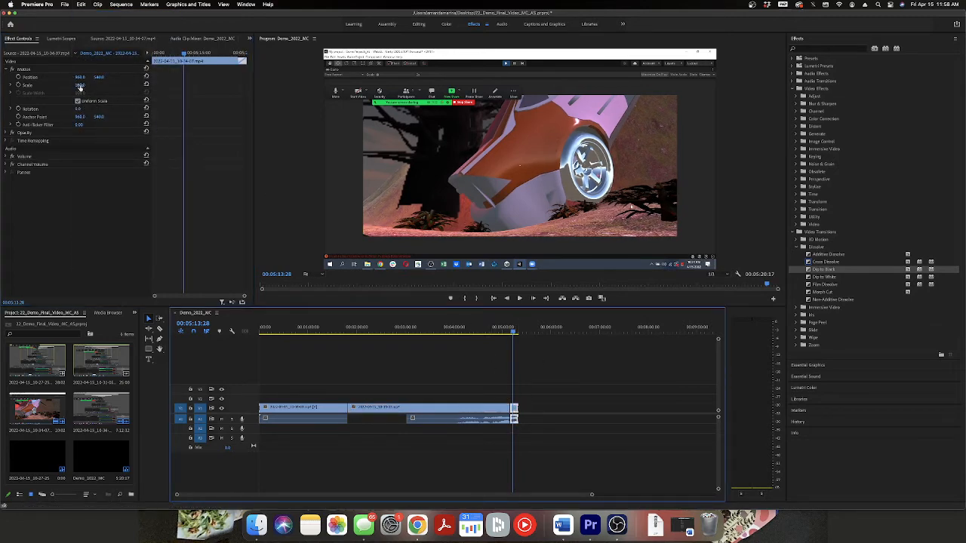
left_click_drag(80, 85, 117, 85)
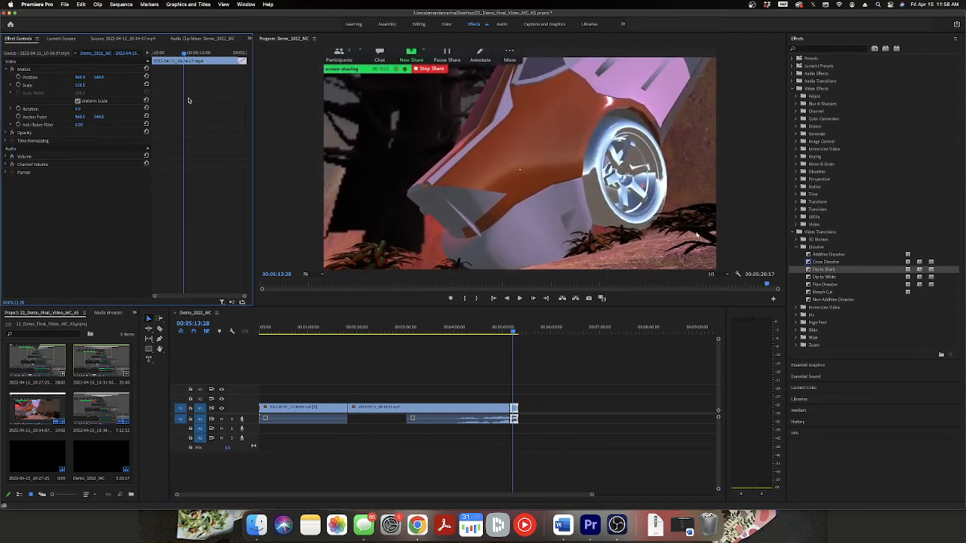
left_click(391, 175)
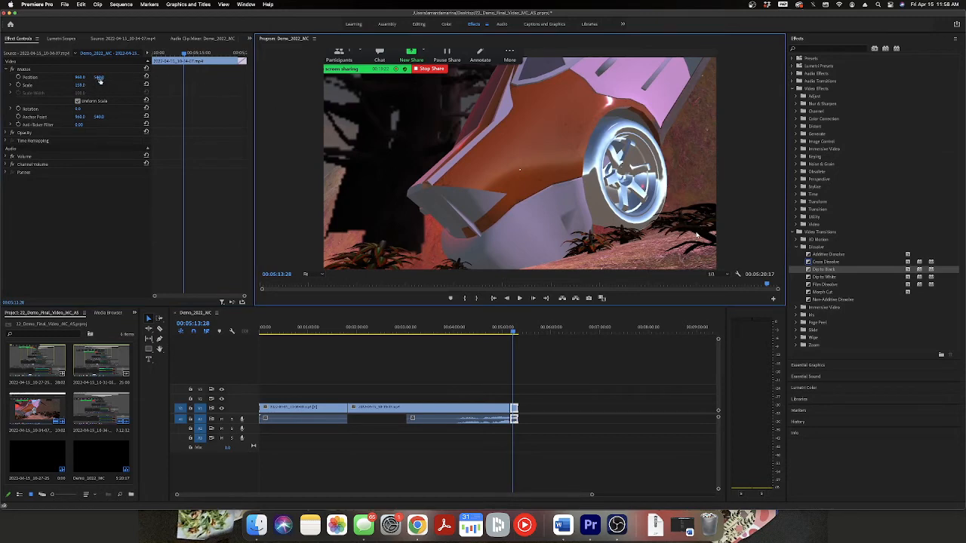
left_click_drag(99, 77, 54, 78)
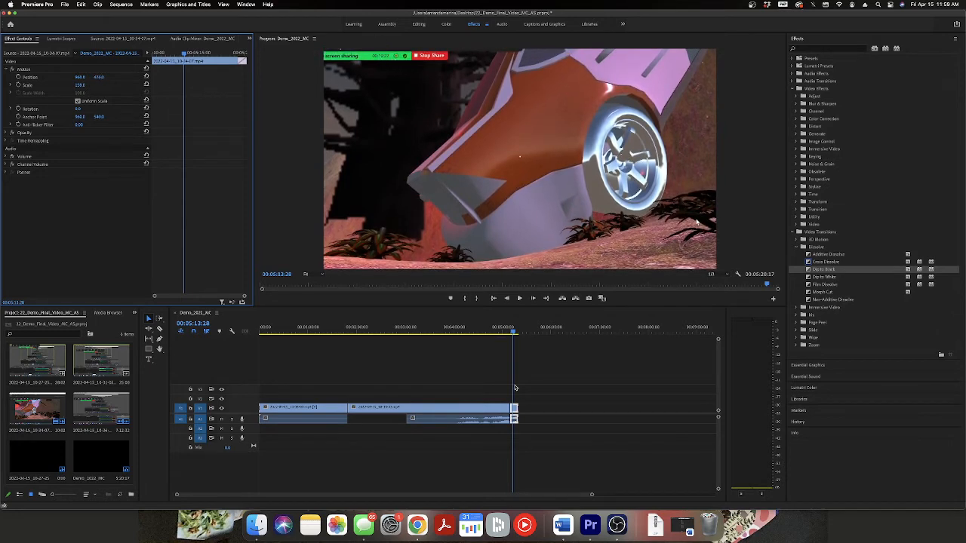
Play back the sequence from about 00:04:59 to review the cut into the rescaled last clip.
left_click_drag(512, 331, 499, 332)
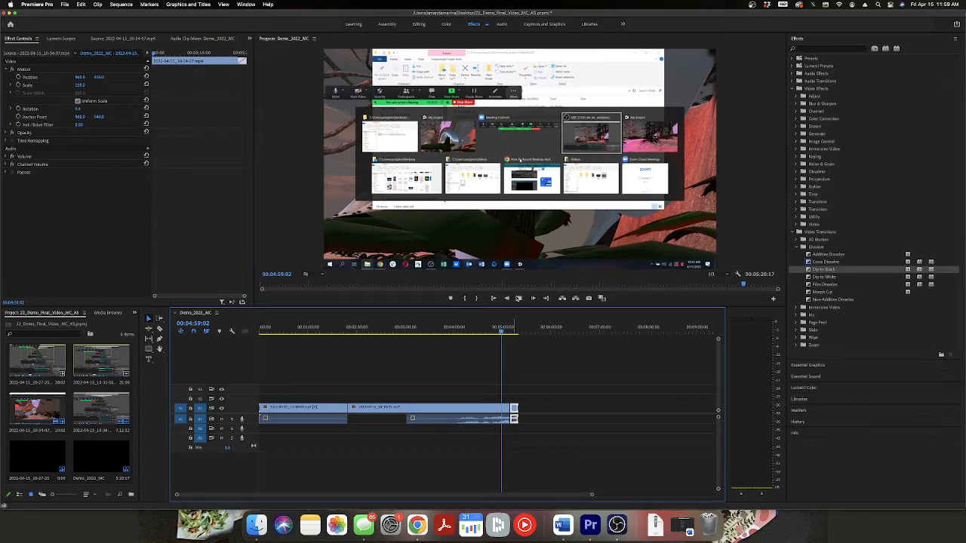
key("space")
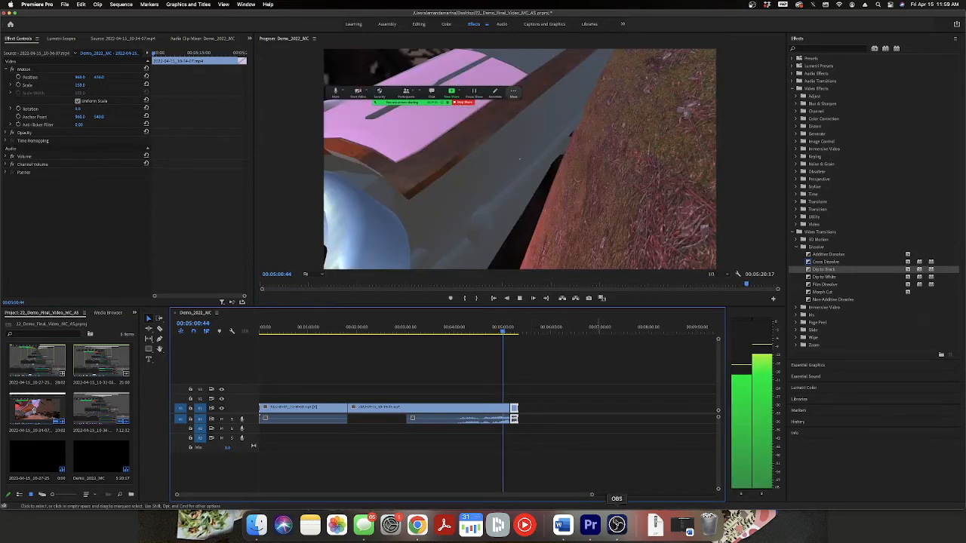
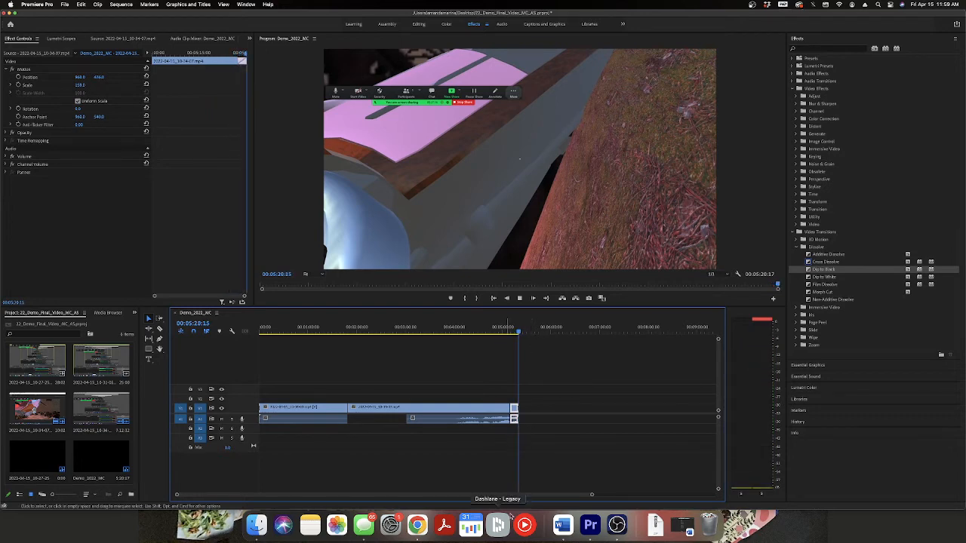
Play back and scrub the sequence's last frames around 00:05:20 to review the closing Dip to Black.
left_click_drag(570, 494, 388, 479)
left_click_drag(489, 333, 382, 337)
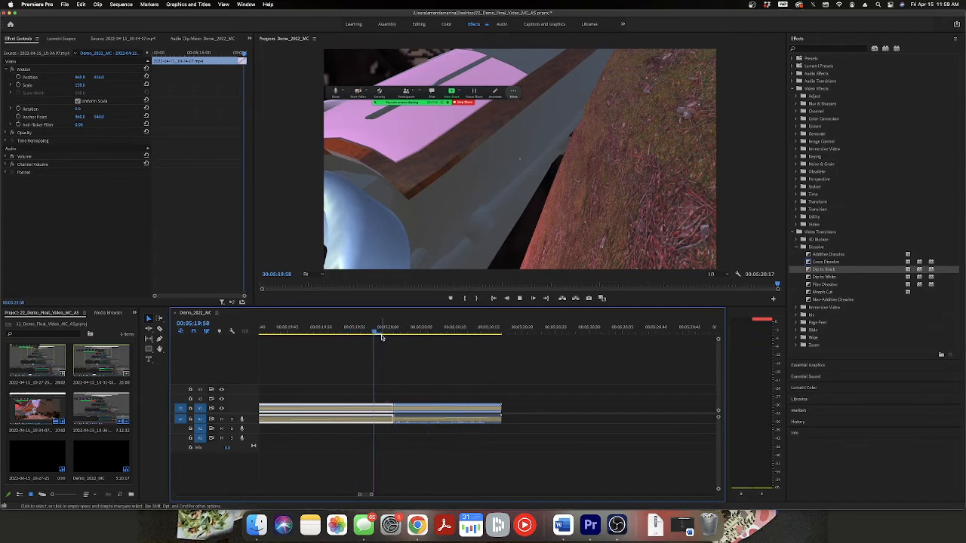
left_click(303, 334)
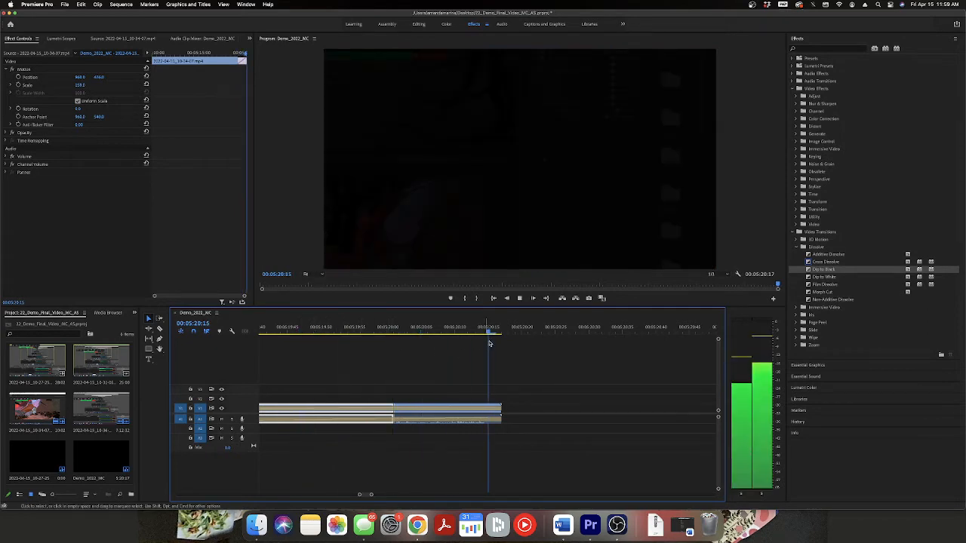
mouse_move(490, 334)
left_mouse_down()
mouse_move(503, 334)
mouse_move(437, 332)
mouse_move(472, 333)
left_mouse_up()
left_click_drag(494, 333, 361, 337)
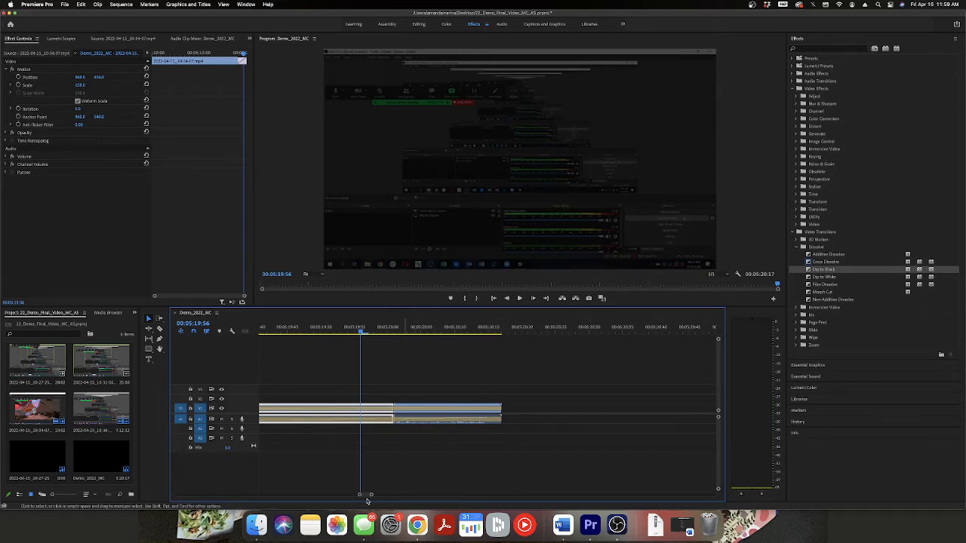
Remove the Dip to Black transition from the cut between the last two V1 clips.
left_click(391, 412)
right_click(391, 411)
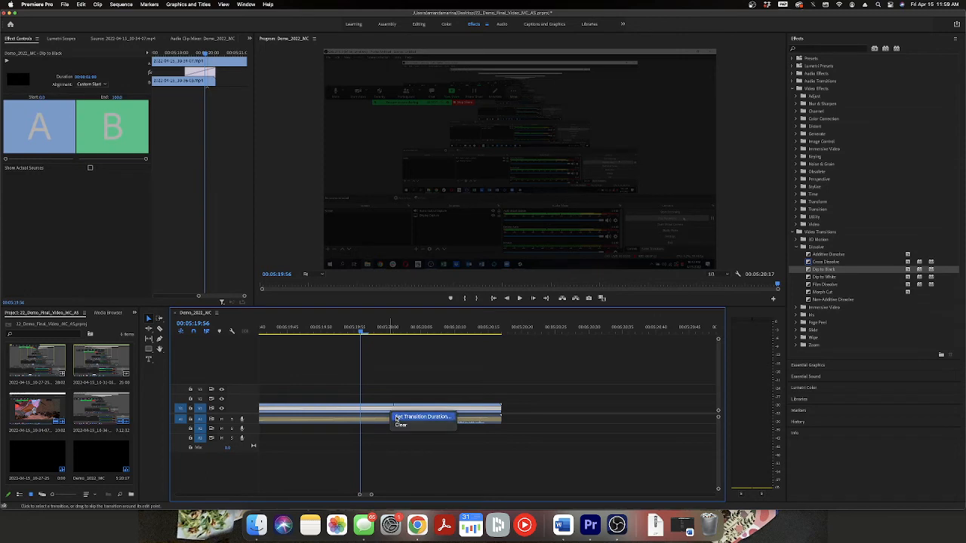
left_click(401, 425)
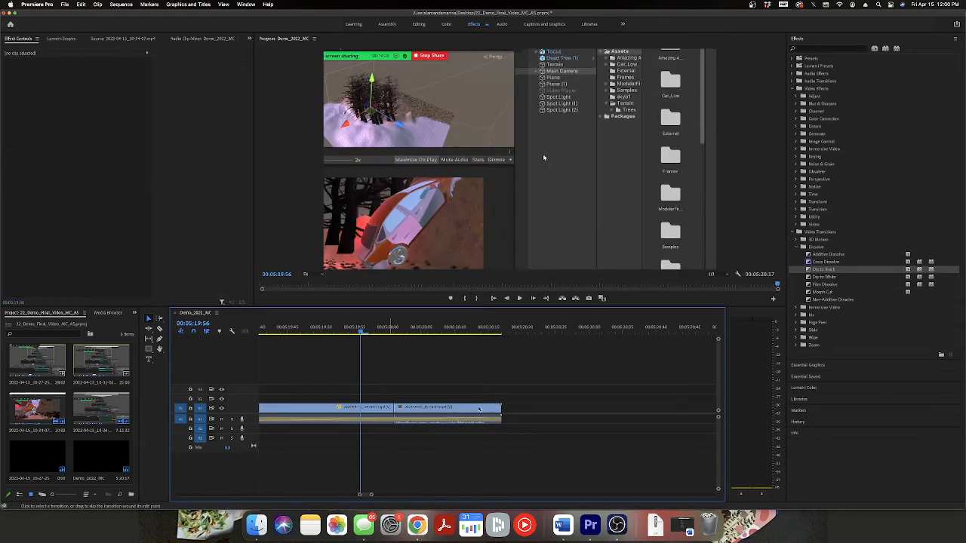
Select the last V1 clip and look through the video effect categories for a suitable fade effect.
left_click(401, 423)
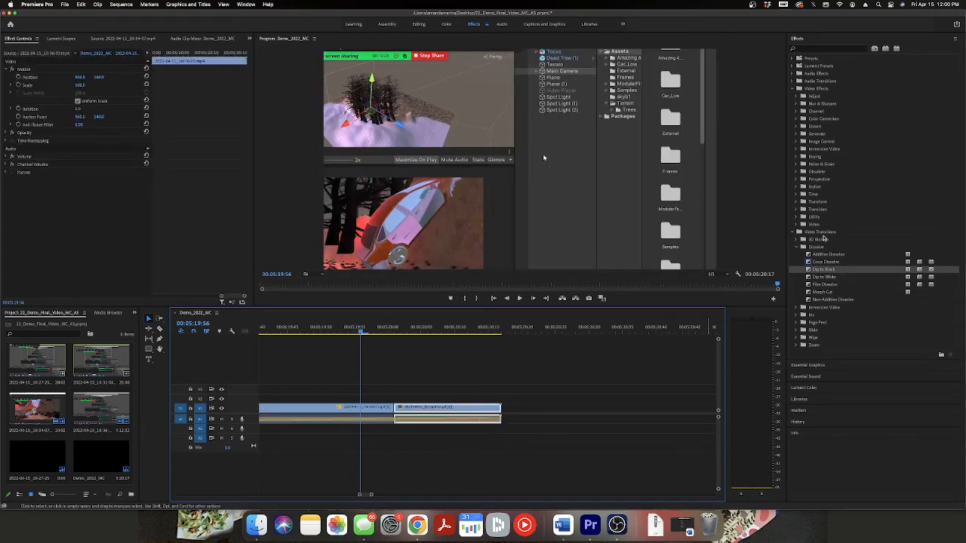
left_click(798, 233)
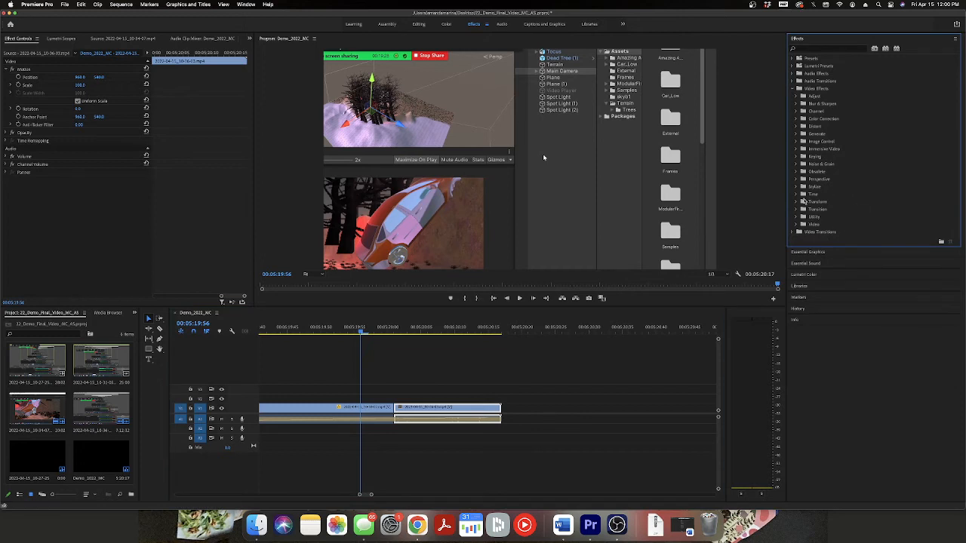
left_click(799, 202)
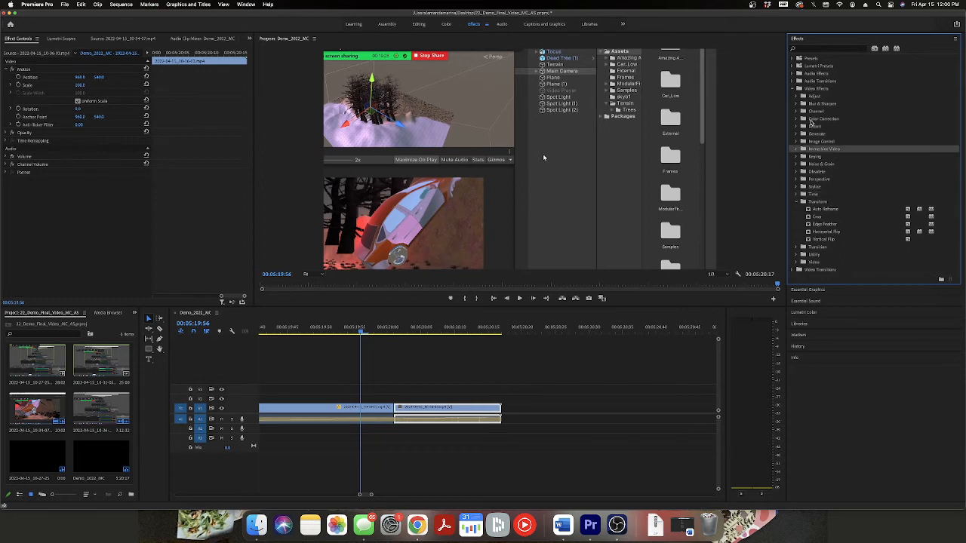
left_click(795, 97)
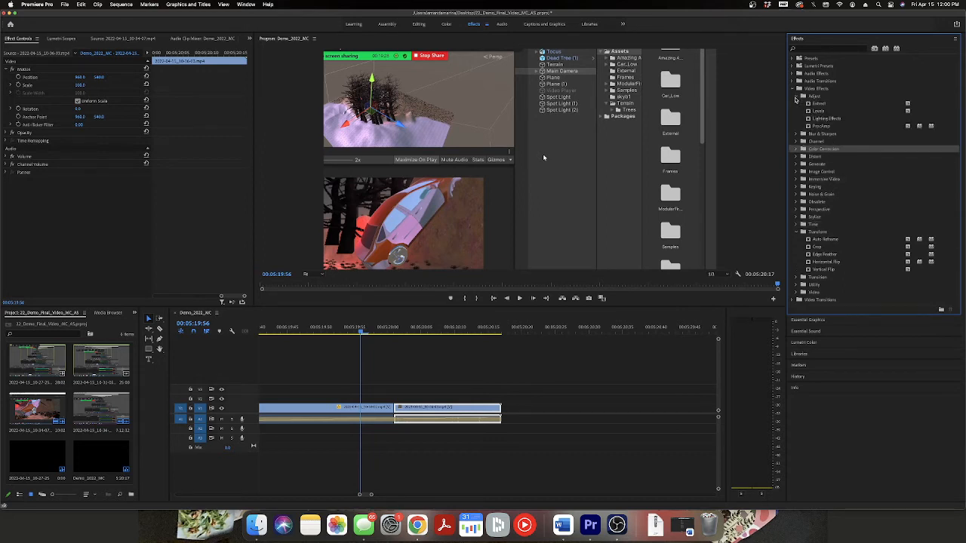
left_click(797, 156)
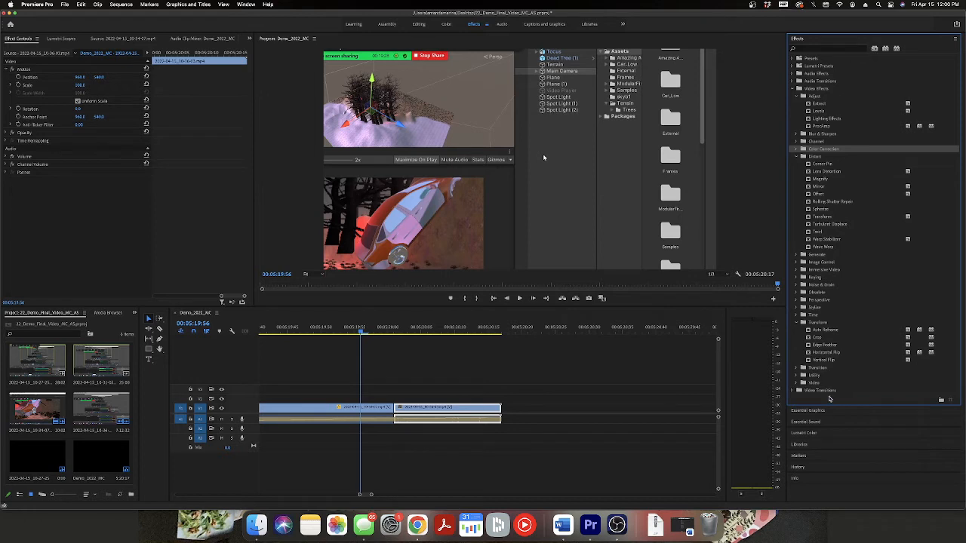
left_click(797, 384)
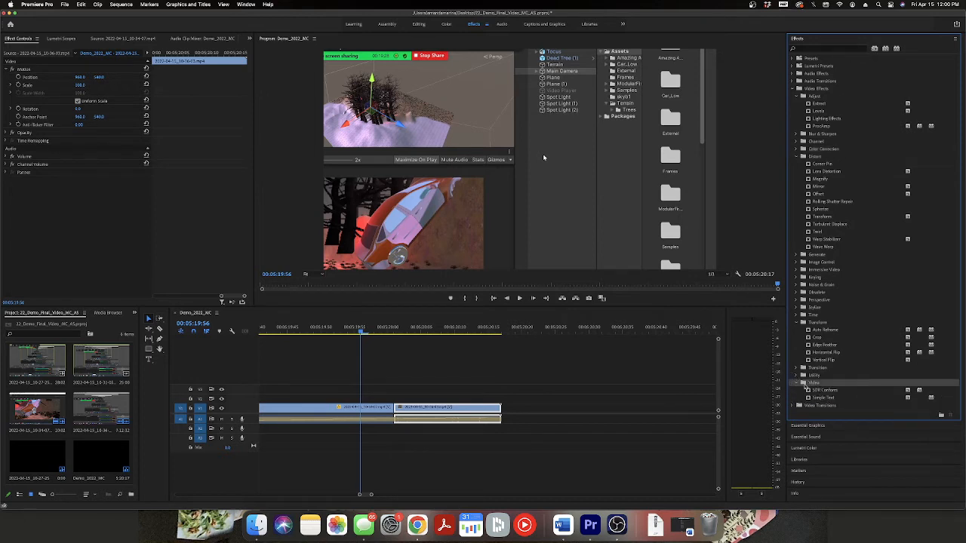
left_click(797, 375)
left_click(821, 435)
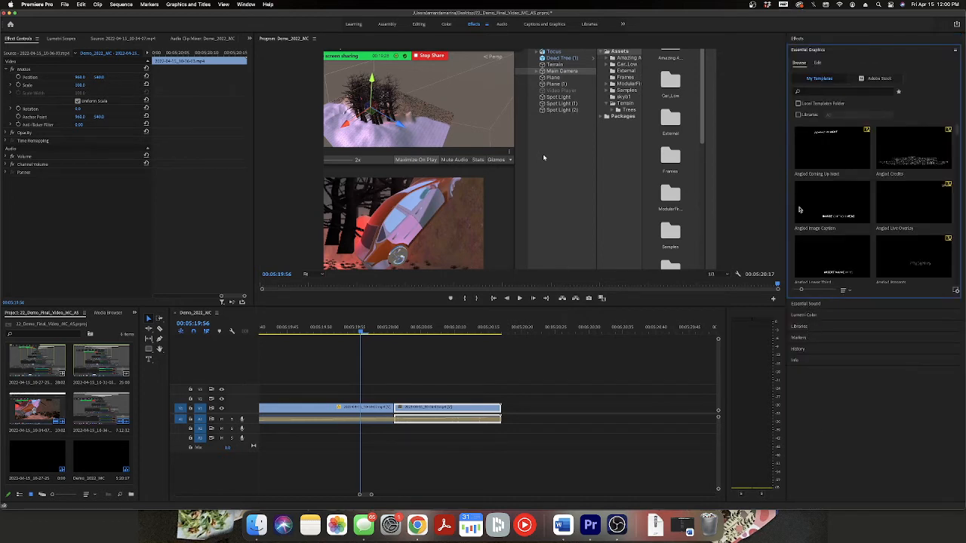
left_click(860, 40)
left_click(851, 42)
left_click(799, 38)
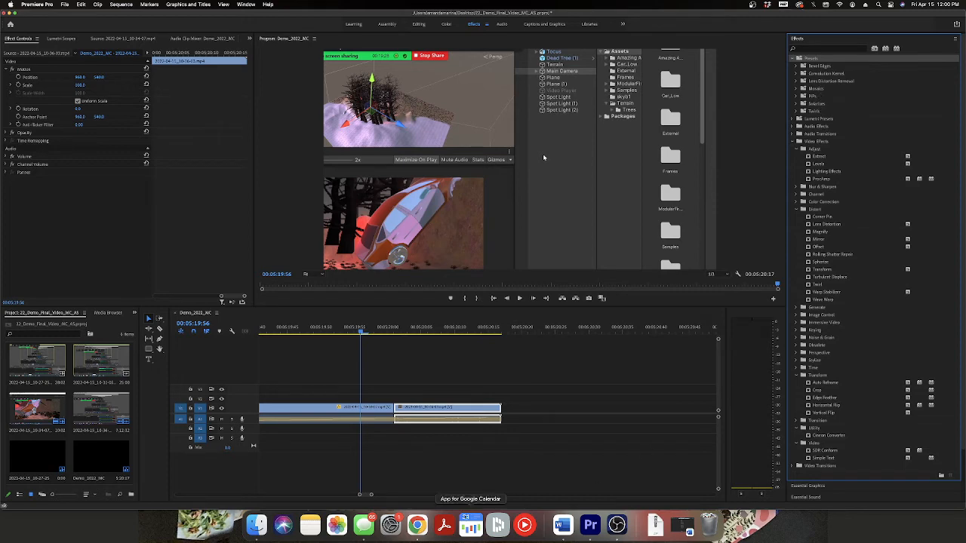
Switch to Chrome and search the web in a new tab for "premiere fade to black effect".
left_click(417, 525)
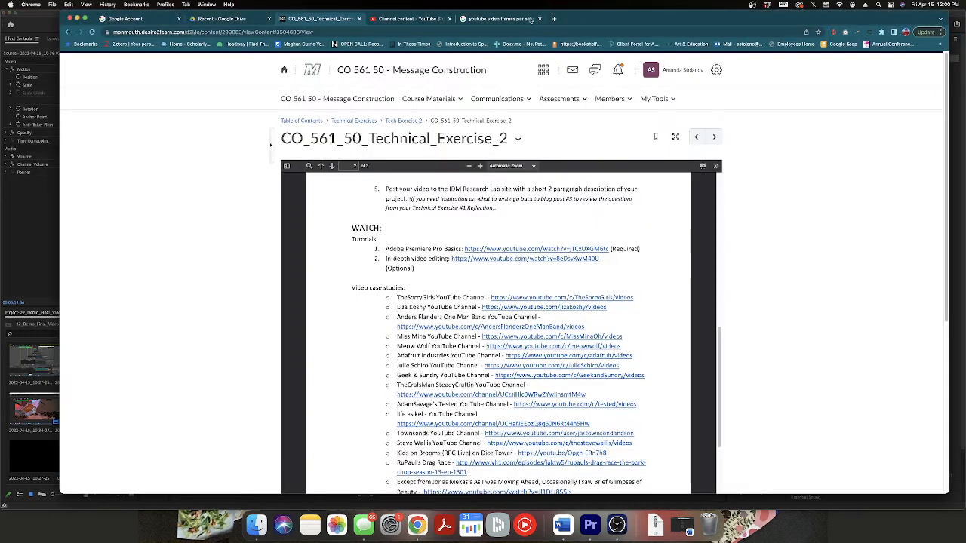
left_click(554, 18)
type("premi")
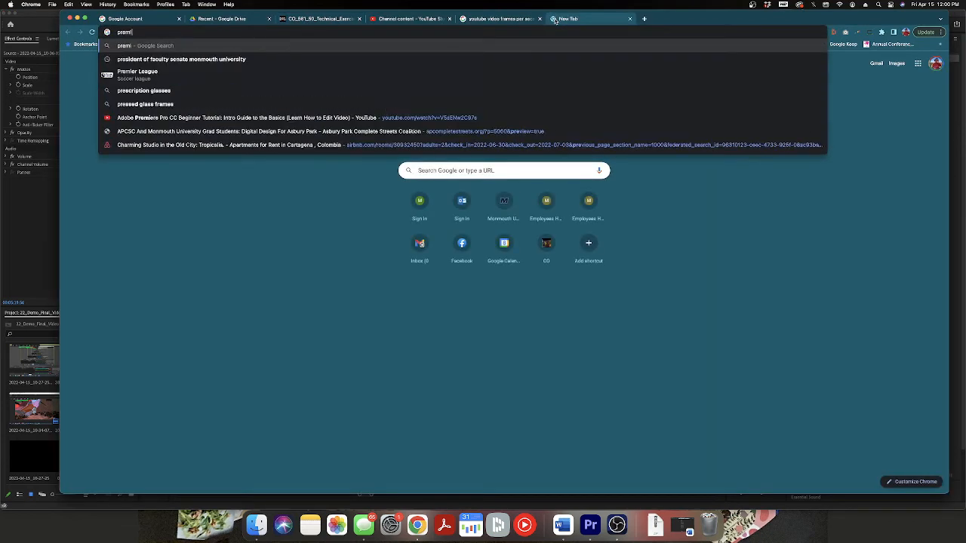
type("ere f")
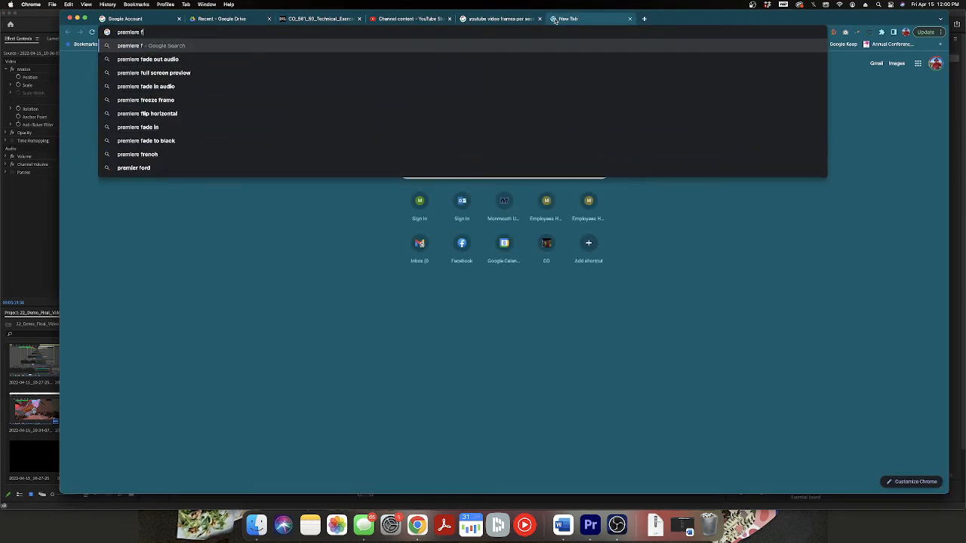
type("ade to black effect")
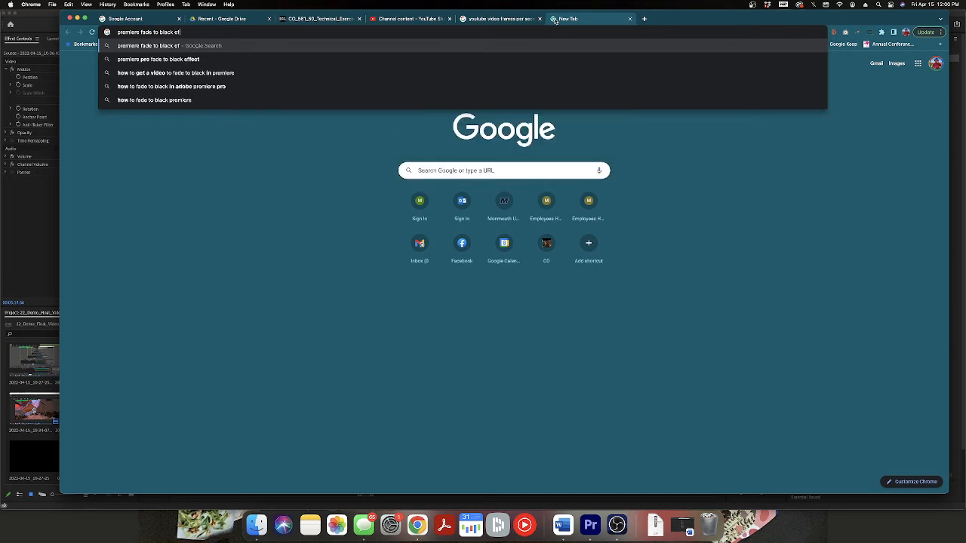
key("Return")
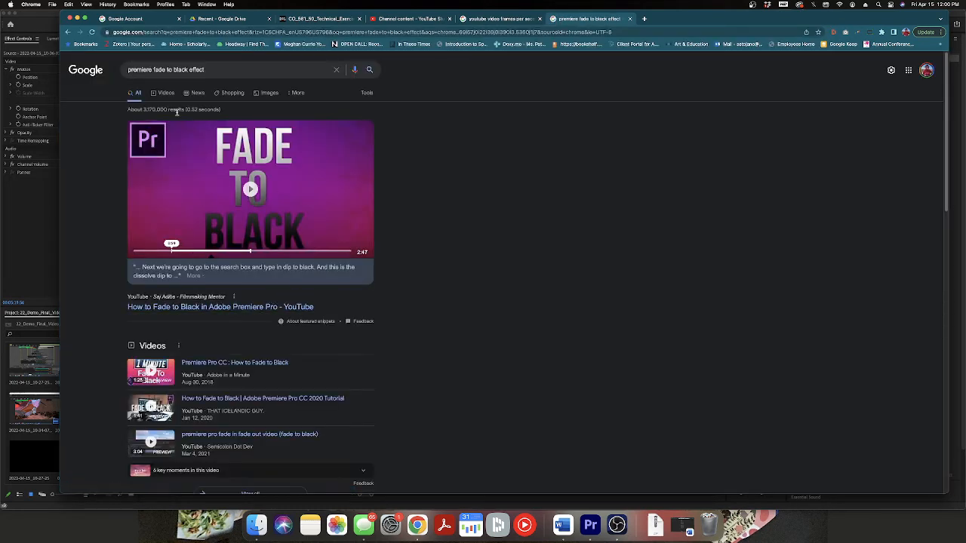
Open the Creative COW thread on fading to black, dismiss its pop-ups and read the replies.
scroll(427, 320, "down", 5)
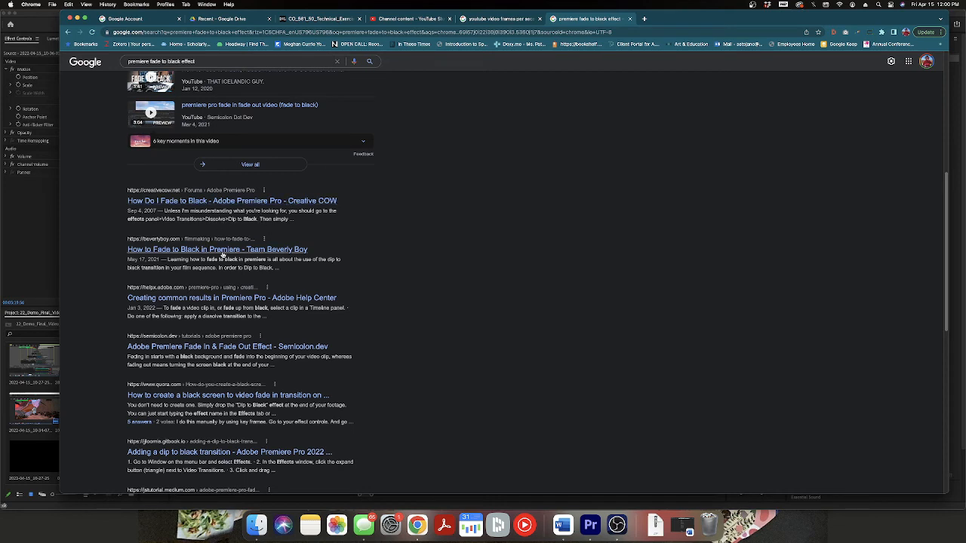
left_click(253, 202)
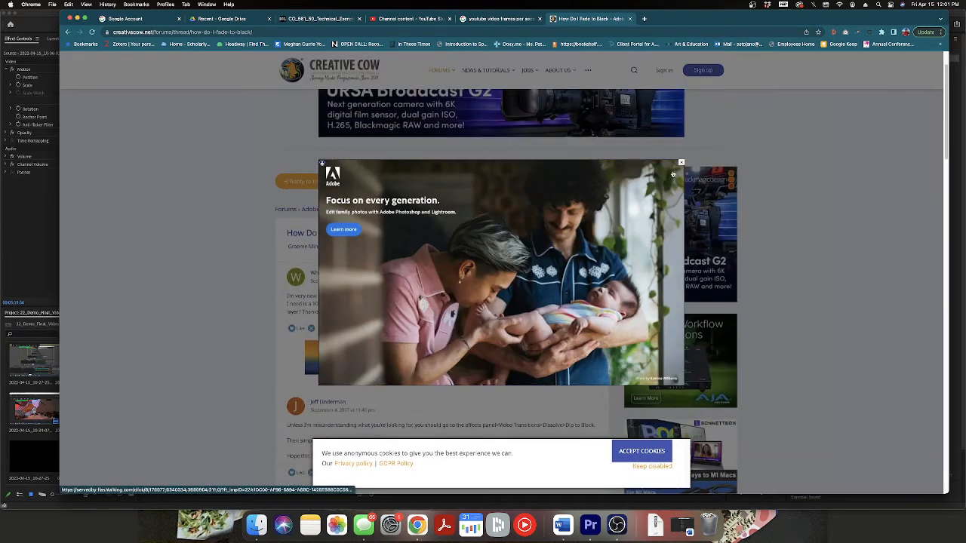
left_click(681, 162)
scroll(644, 431, "down", 3)
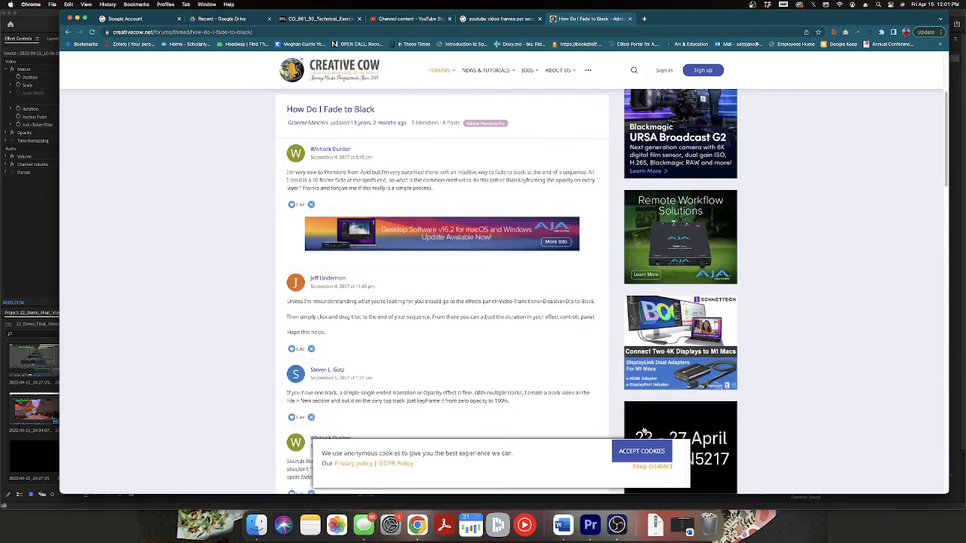
left_click(642, 452)
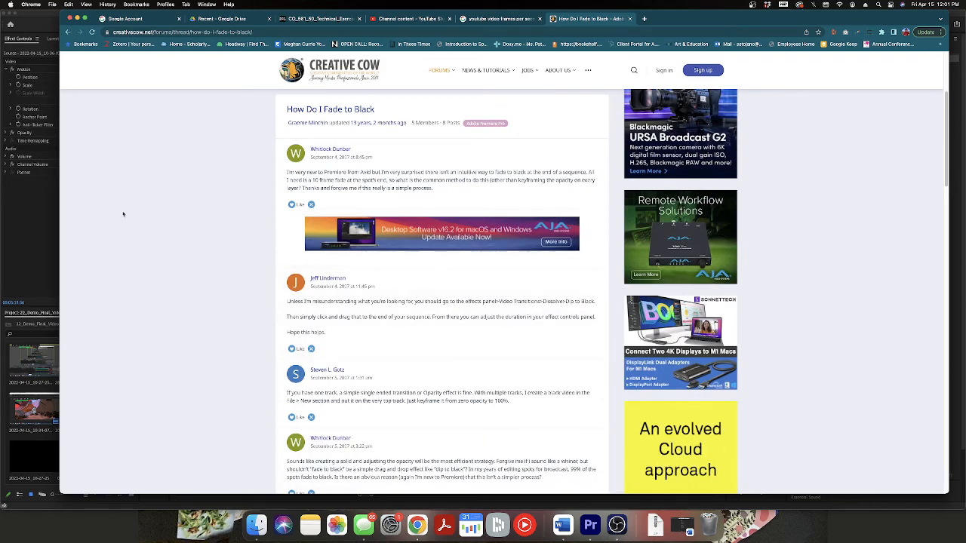
scroll(426, 385, "down", 1)
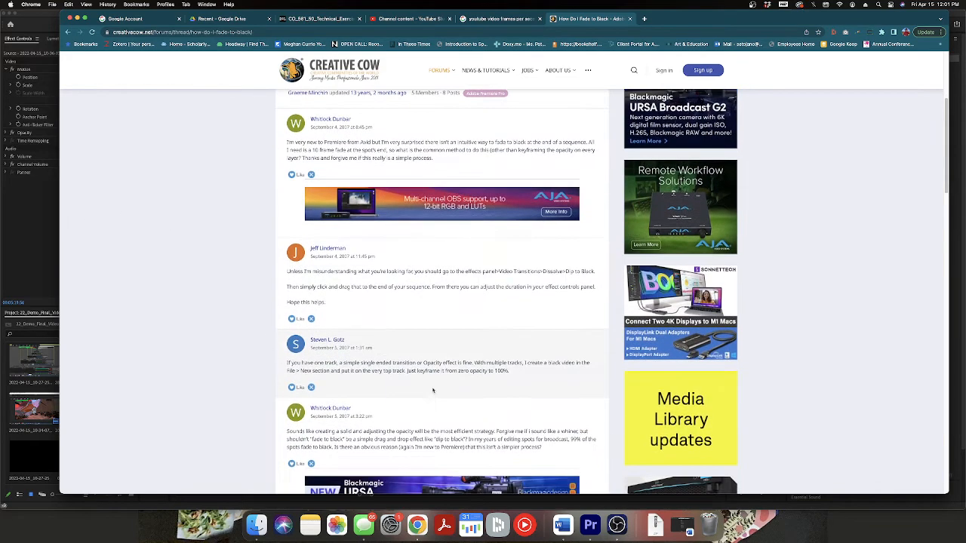
scroll(422, 383, "down", 1)
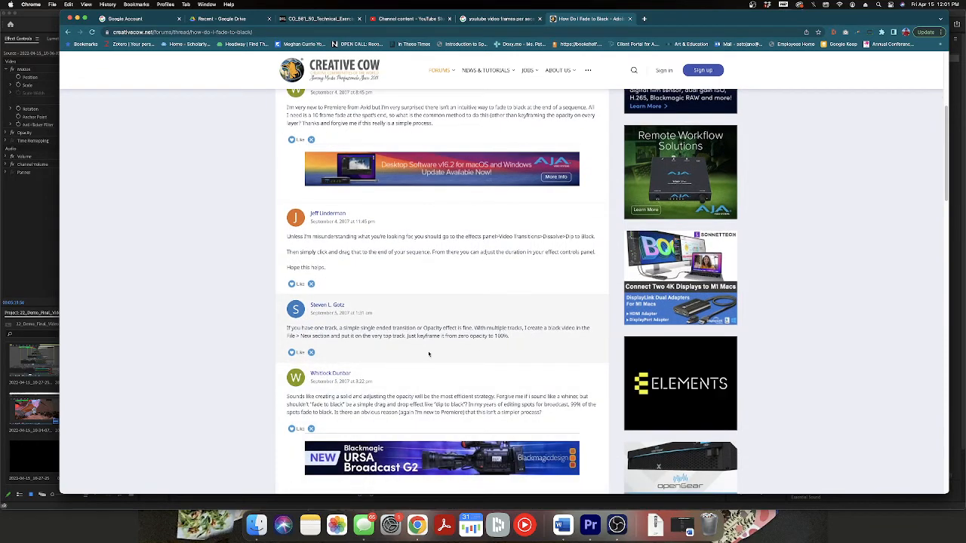
Return to Premiere Pro and keyframe the last V1 clip's opacity from 100% at 00:05:20:13 to nearly 0% at 00:05:20:17.
left_click(37, 262)
left_click(474, 327)
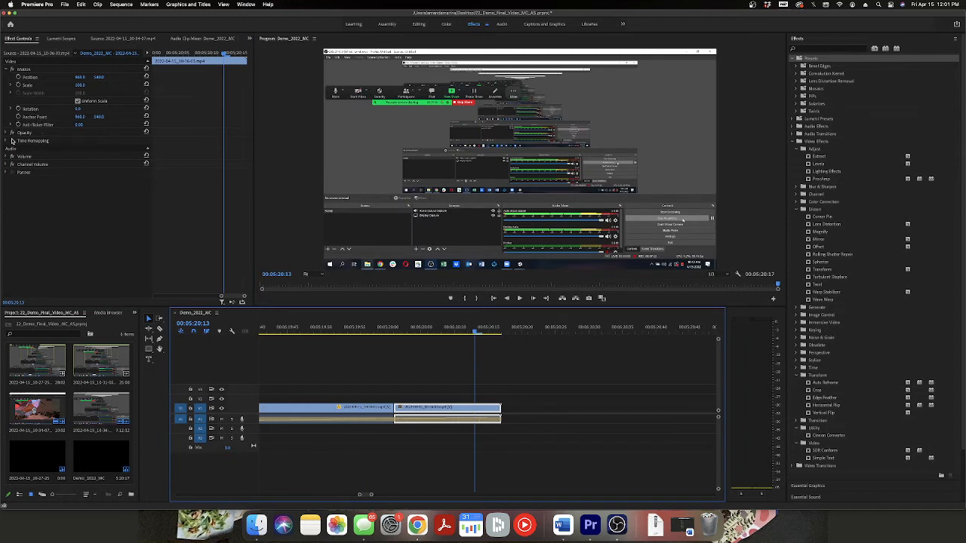
left_click(7, 133)
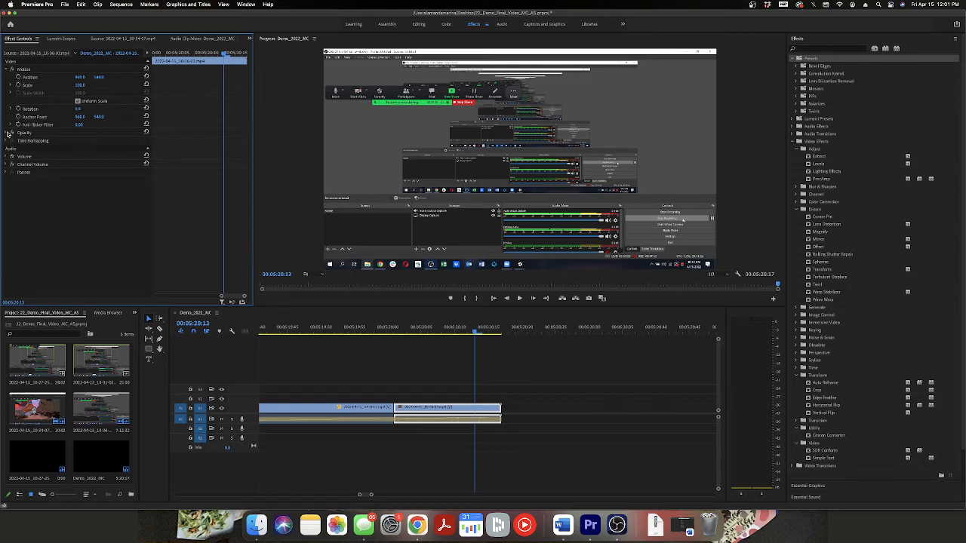
left_click(12, 133)
left_click(6, 133)
left_click(12, 133)
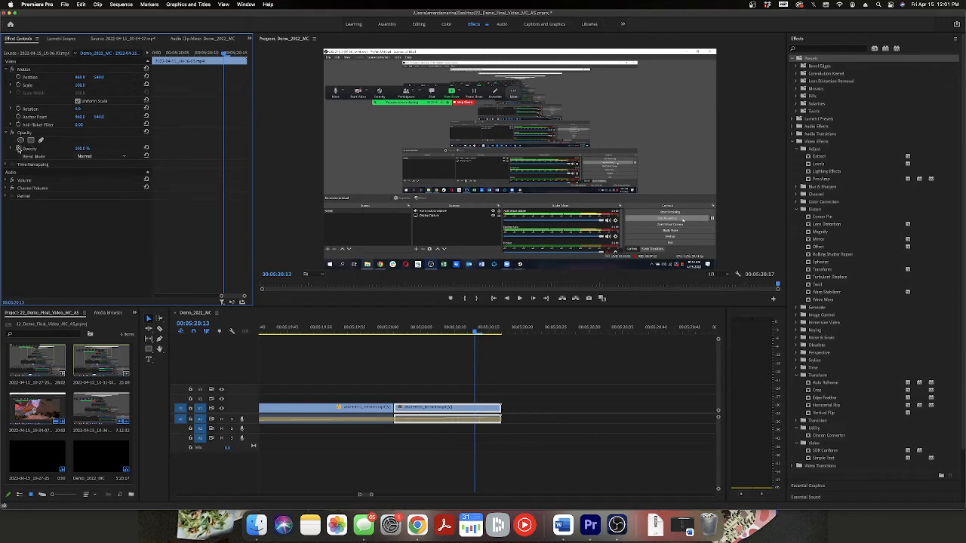
left_click(18, 148)
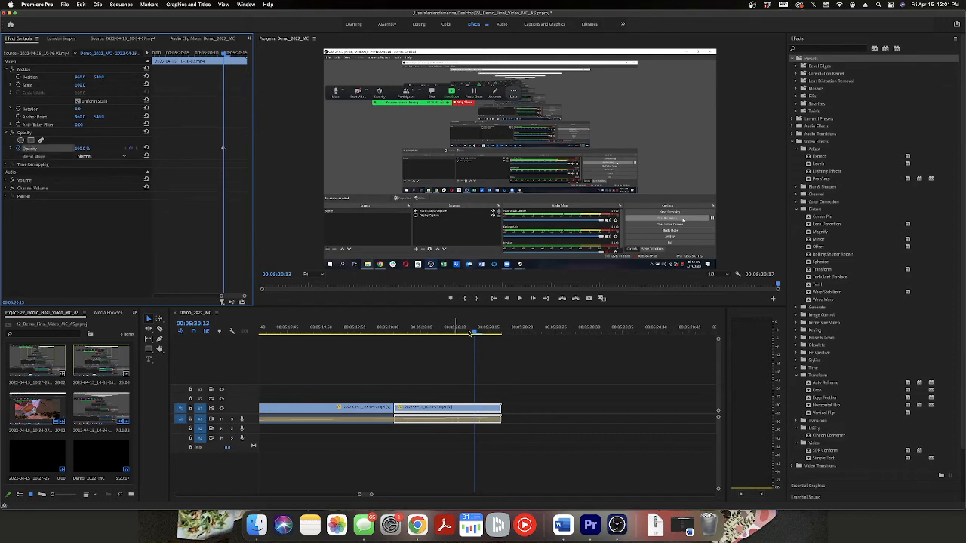
left_click_drag(475, 333, 501, 334)
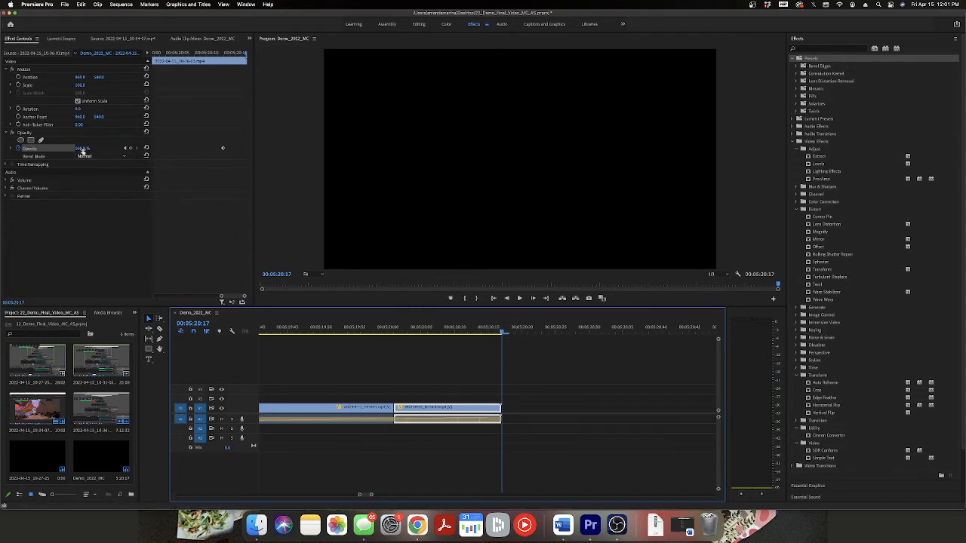
left_click_drag(83, 149, 7, 149)
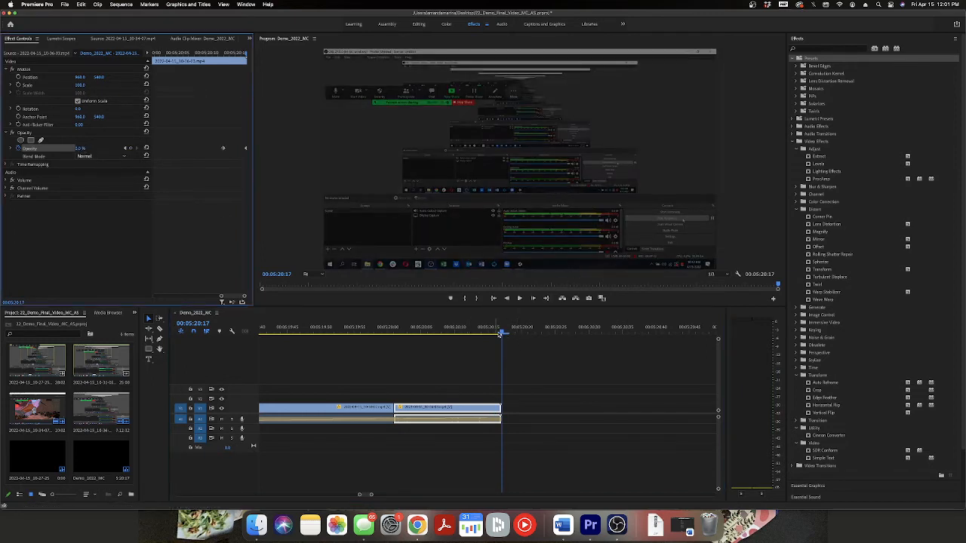
Play back the last V1 clip's final frames several times to review the opacity fade-out.
left_click_drag(501, 334, 471, 333)
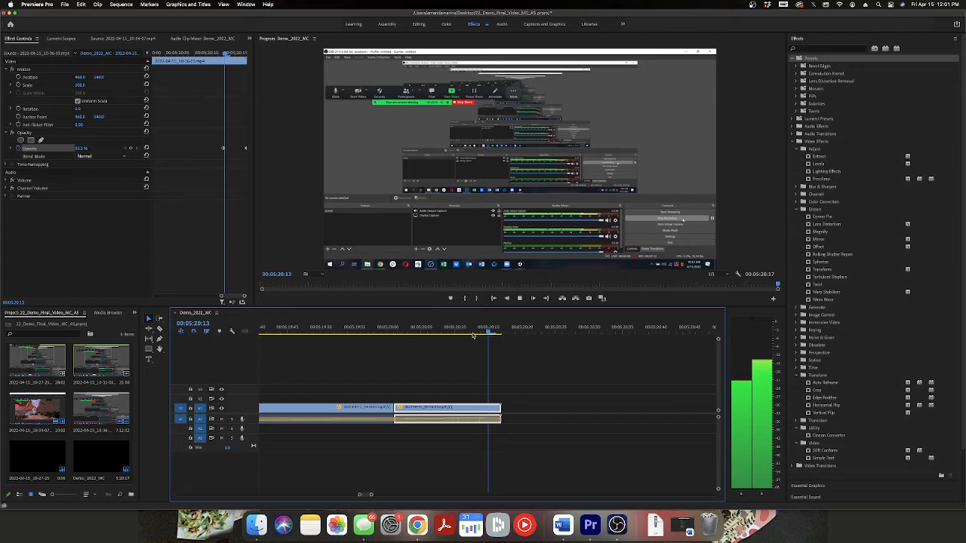
left_click_drag(489, 333, 428, 333)
left_click(520, 299)
left_click(519, 299)
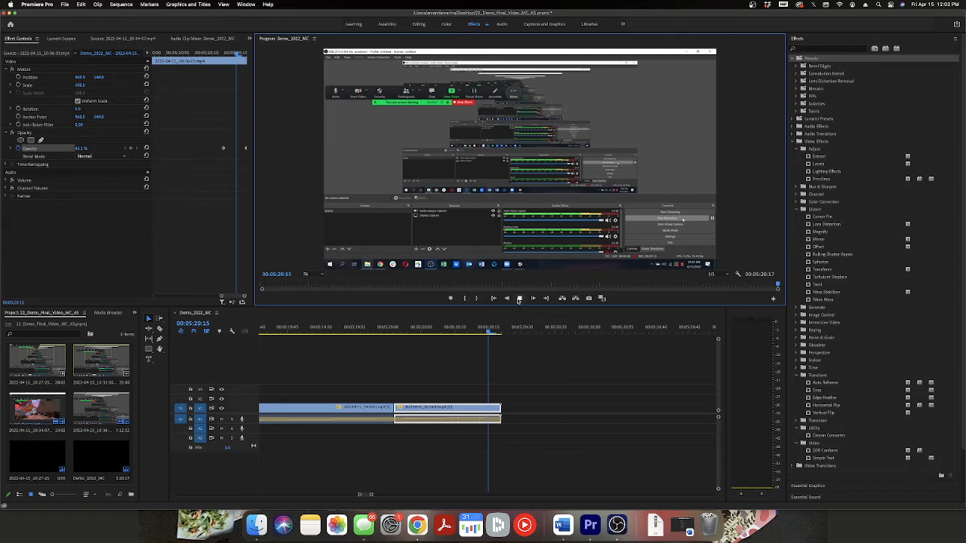
left_click(519, 299)
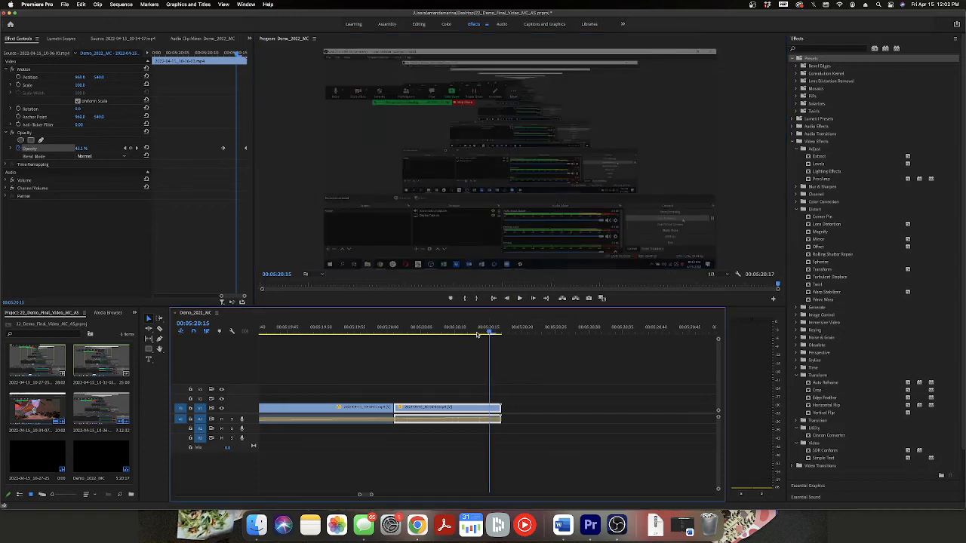
Show the opacity keyframes on the last V1 clip in the timeline.
left_click_drag(477, 335, 448, 334)
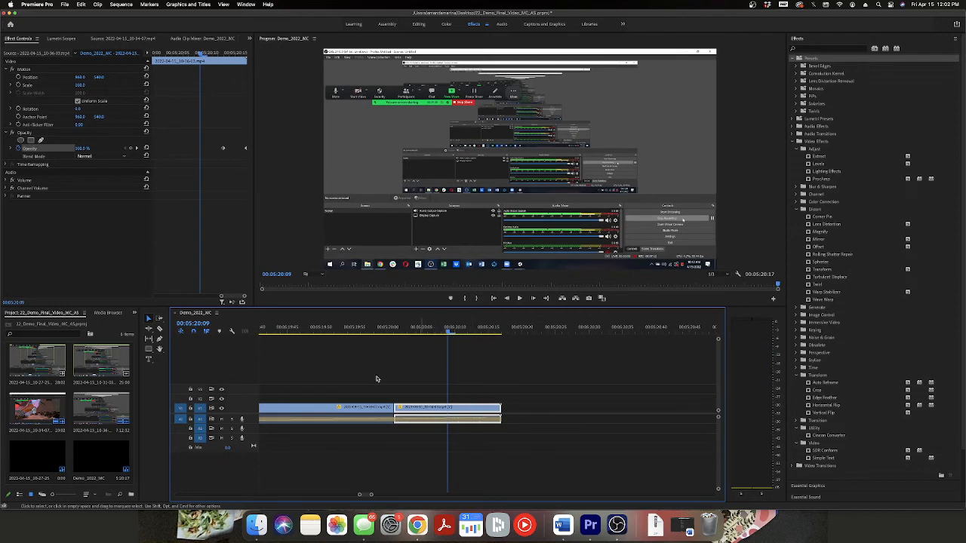
double_click(444, 414)
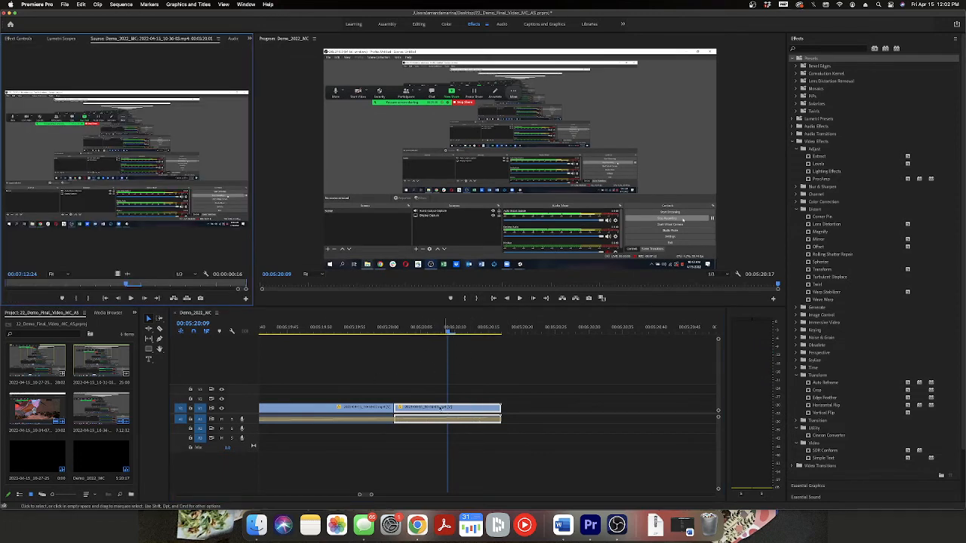
left_click(17, 39)
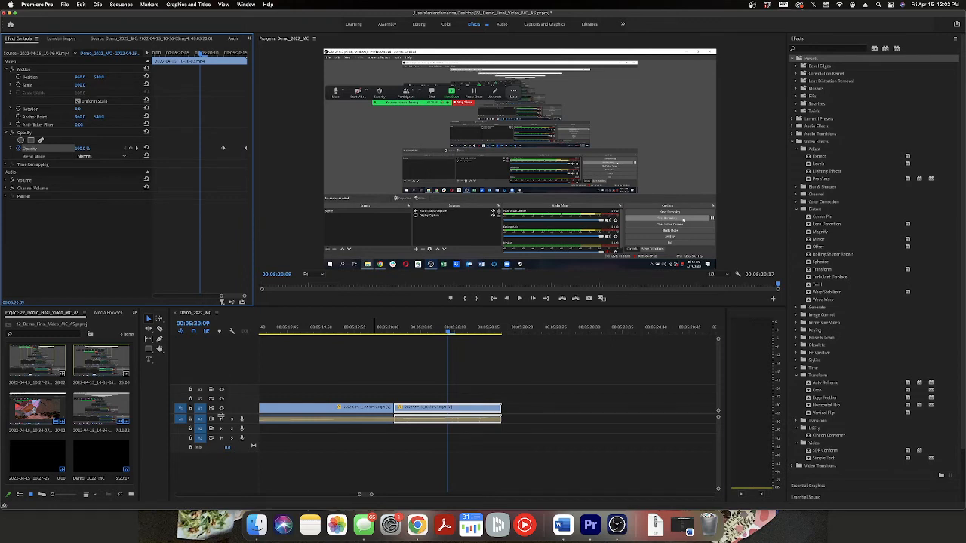
scroll(221, 416, "up", 2)
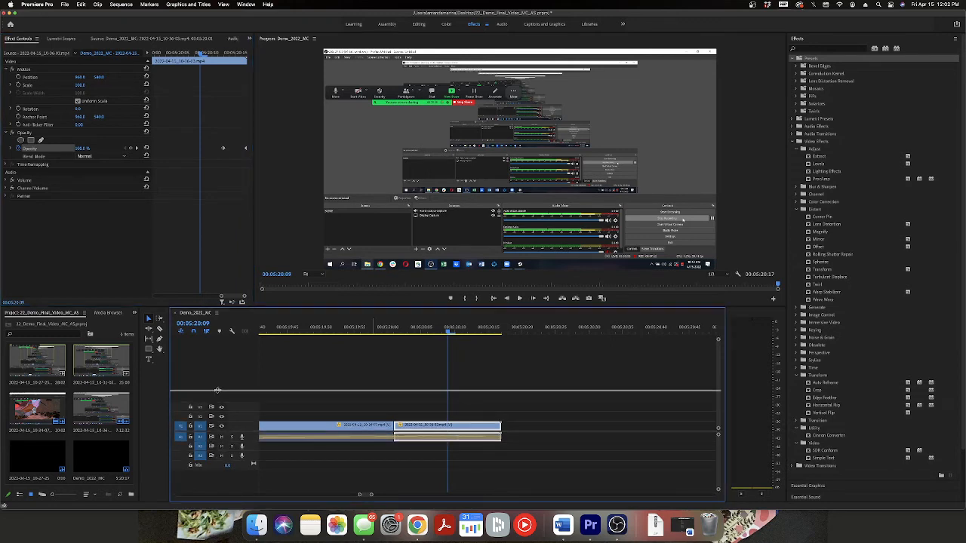
scroll(216, 391, "down", 3)
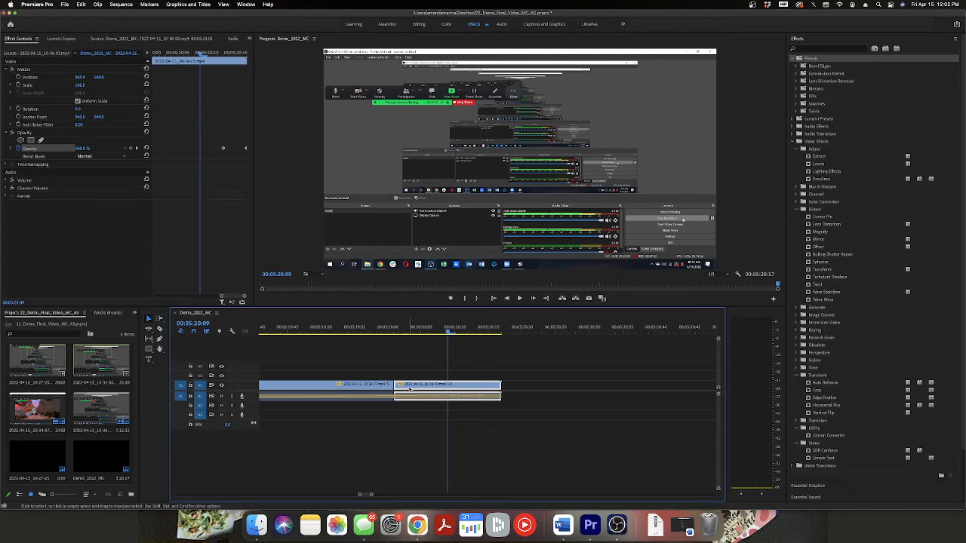
right_click(474, 387)
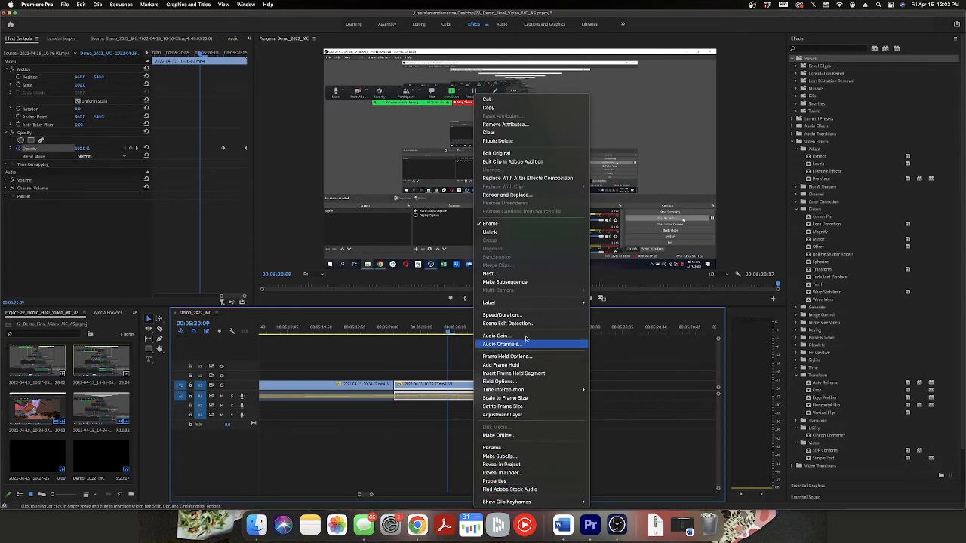
mouse_move(527, 502)
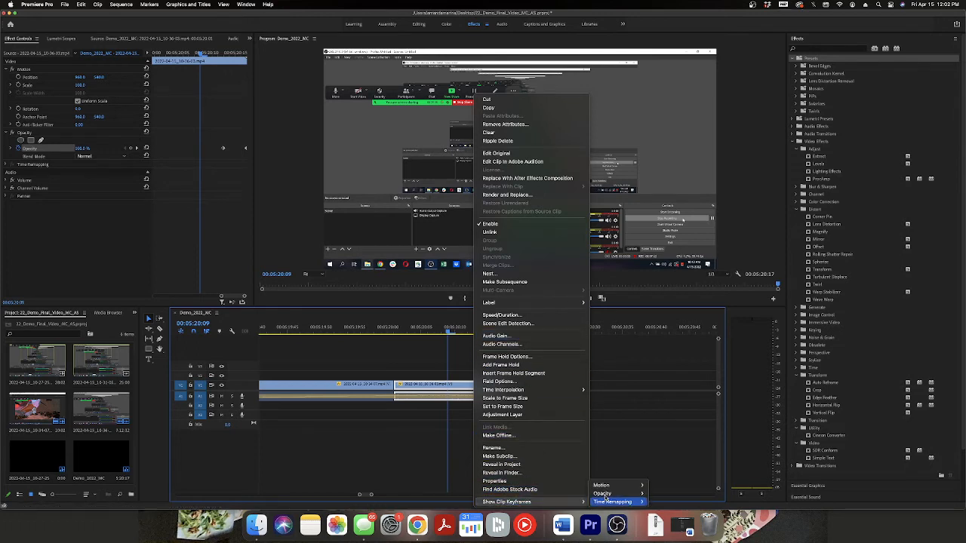
left_click(658, 496)
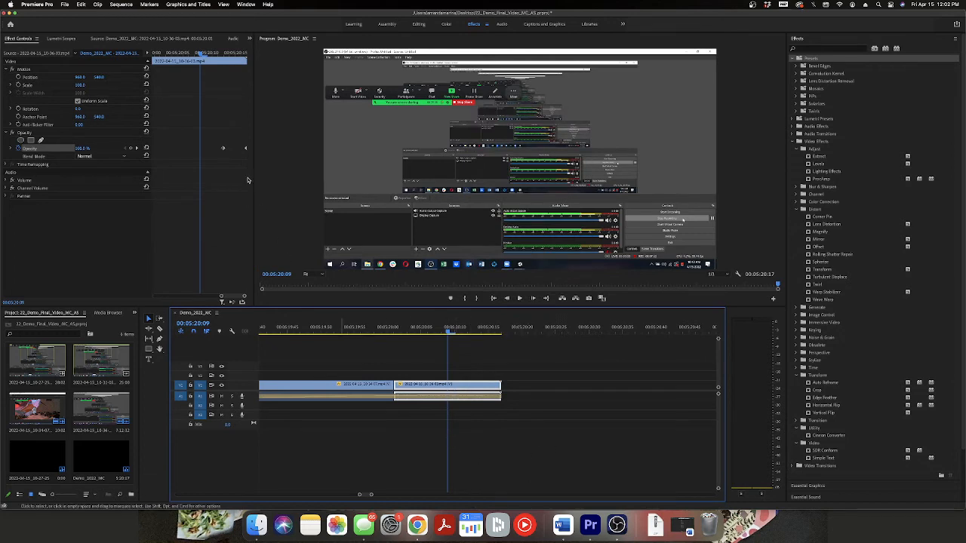
Lengthen the last V1 clip's fade-out by moving its first opacity keyframe back to the start of the clip.
left_click_drag(200, 55, 205, 113)
left_click_drag(215, 150, 129, 144)
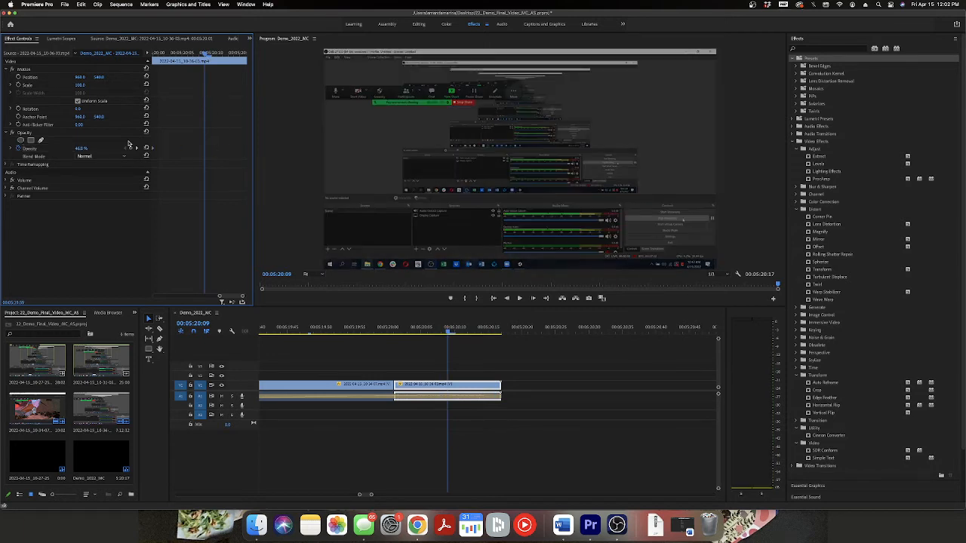
left_click_drag(204, 55, 154, 109)
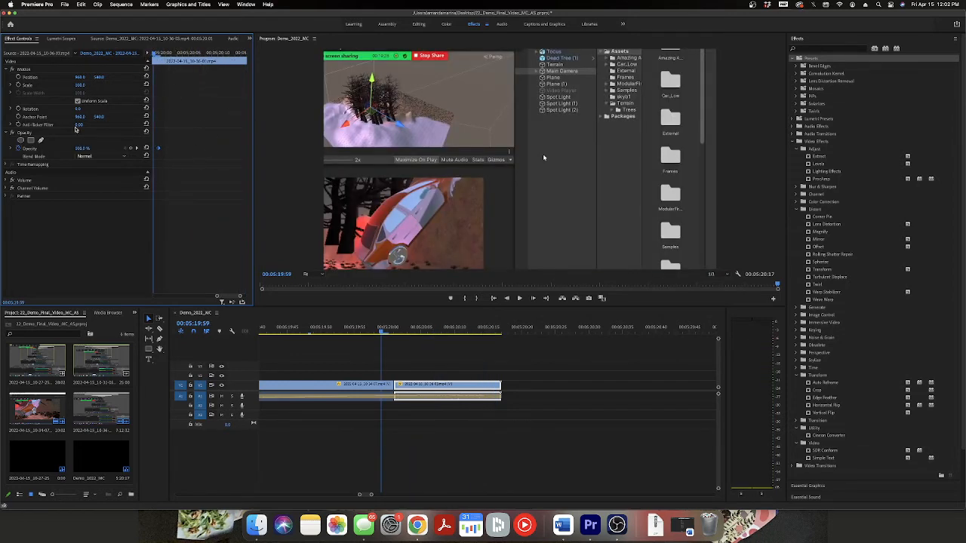
right_click(466, 387)
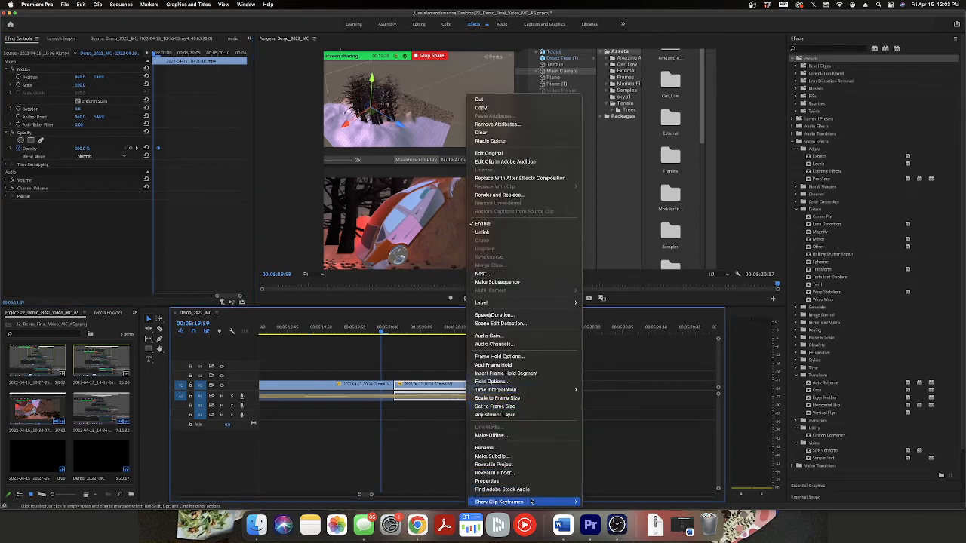
mouse_move(533, 502)
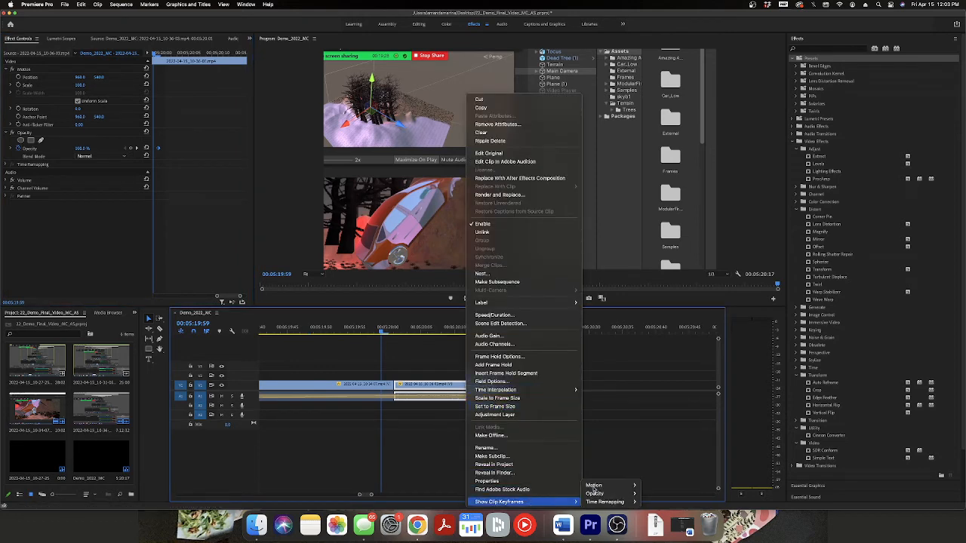
left_click(432, 465)
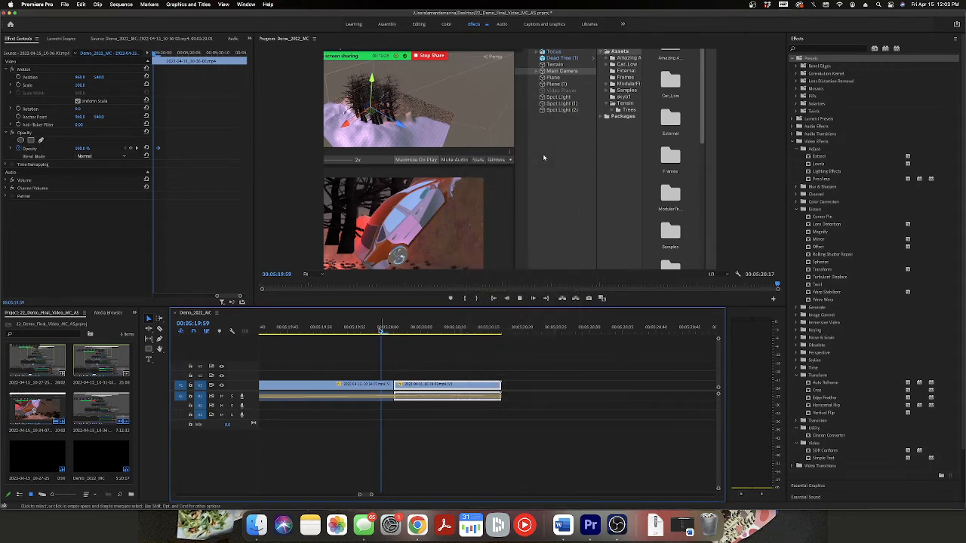
Play back and scrub through the last V1 clip to review the lengthened fade to black.
left_click(521, 298)
left_click(524, 299)
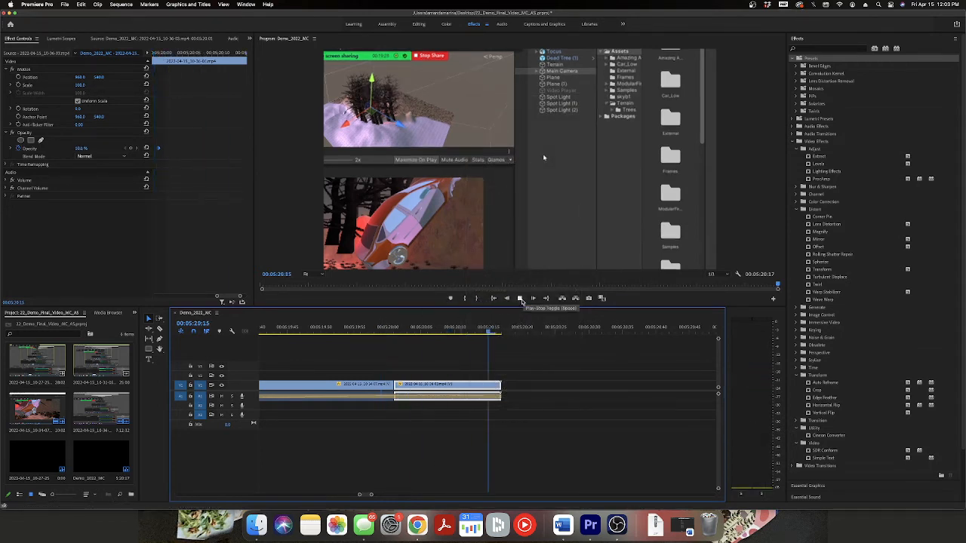
left_click(496, 333)
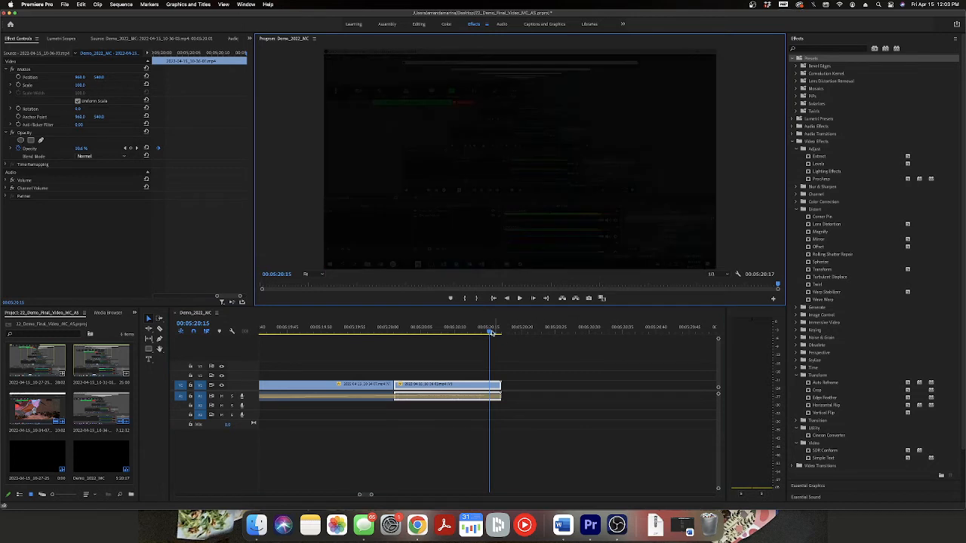
left_click_drag(502, 333, 435, 333)
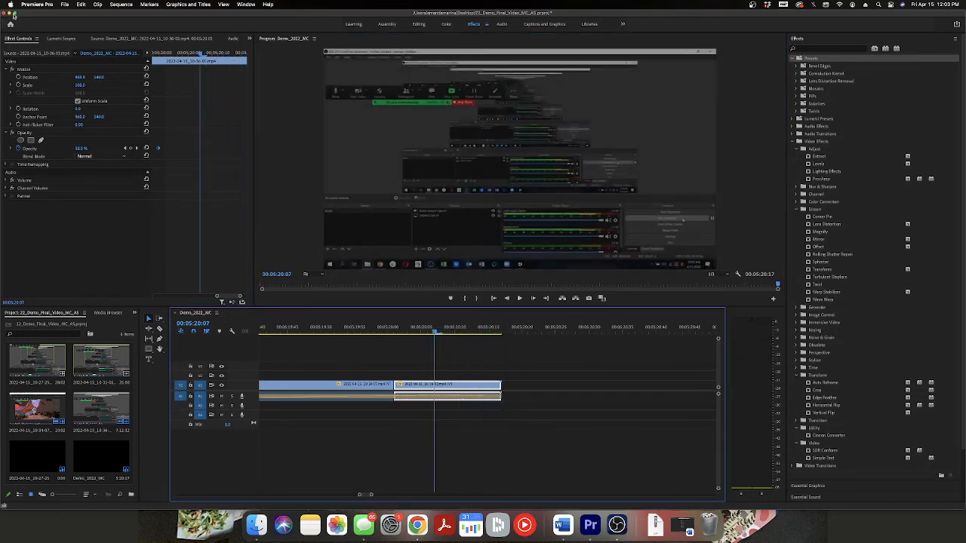
Open the media export settings for the Demo_2022_MC sequence and set the format to H.264.
left_click(66, 4)
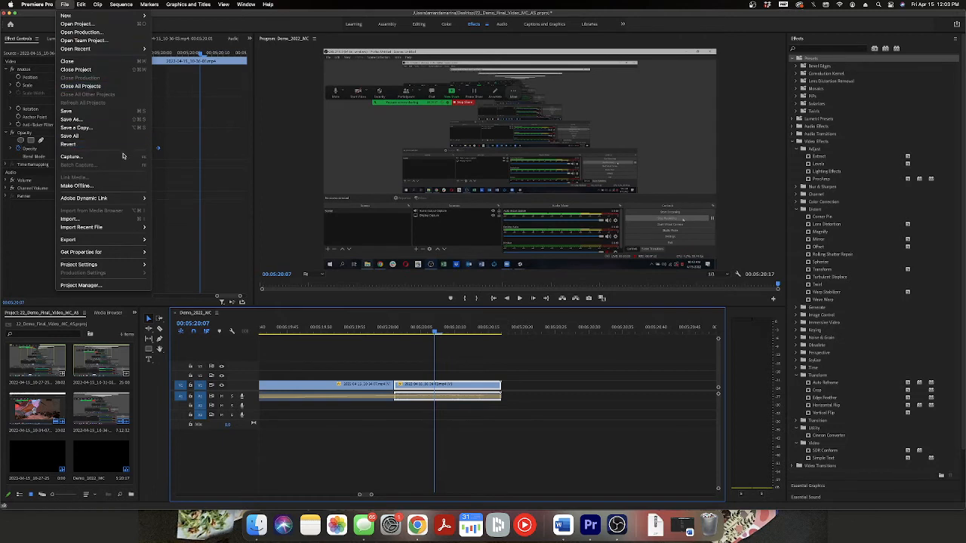
mouse_move(114, 239)
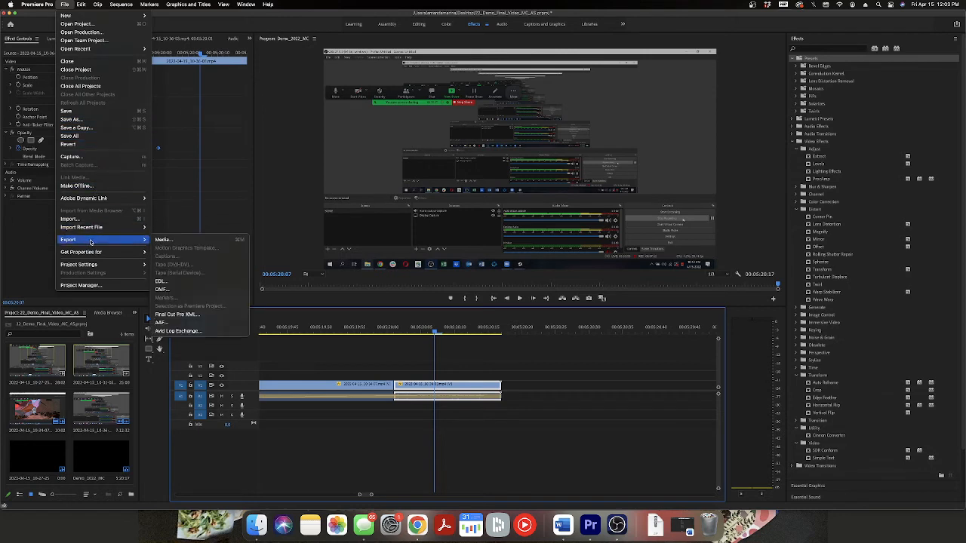
left_click(163, 240)
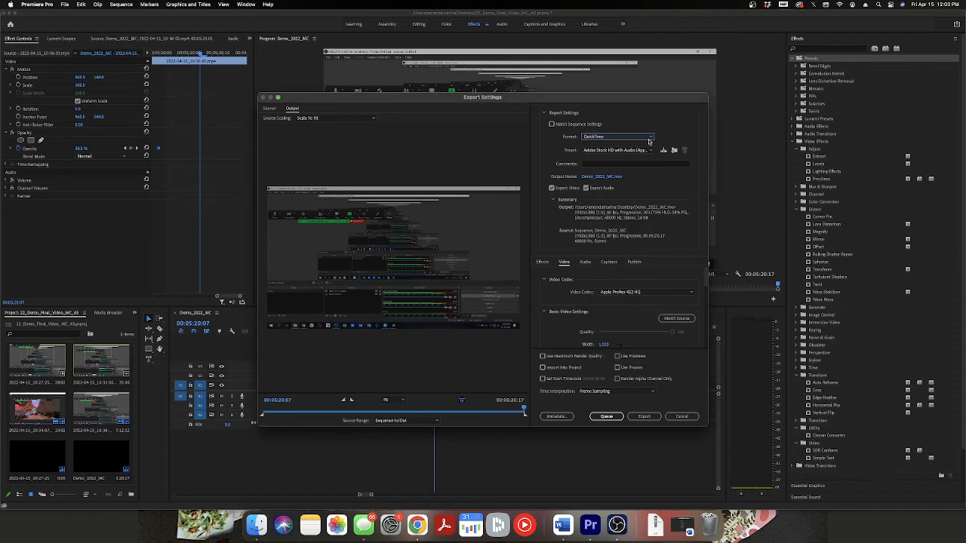
left_click(649, 138)
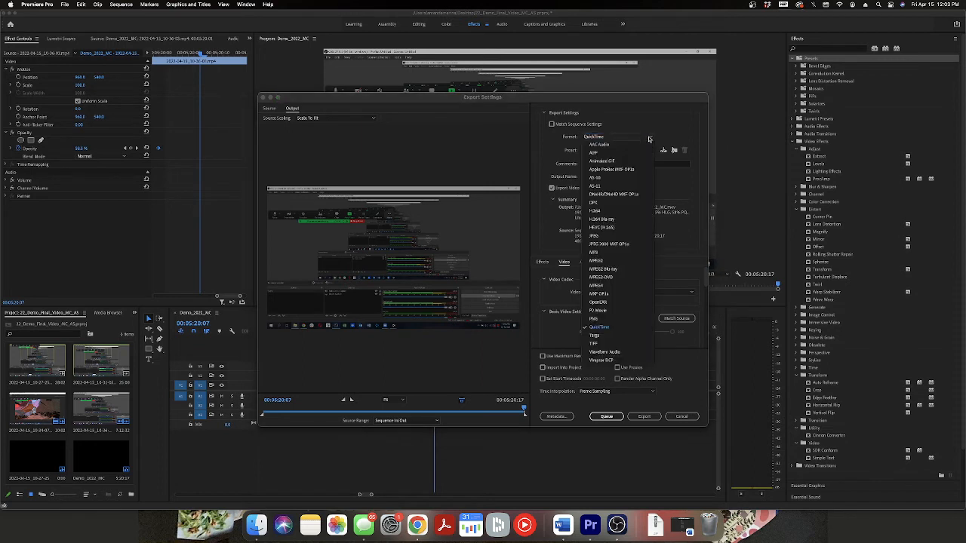
left_click(617, 211)
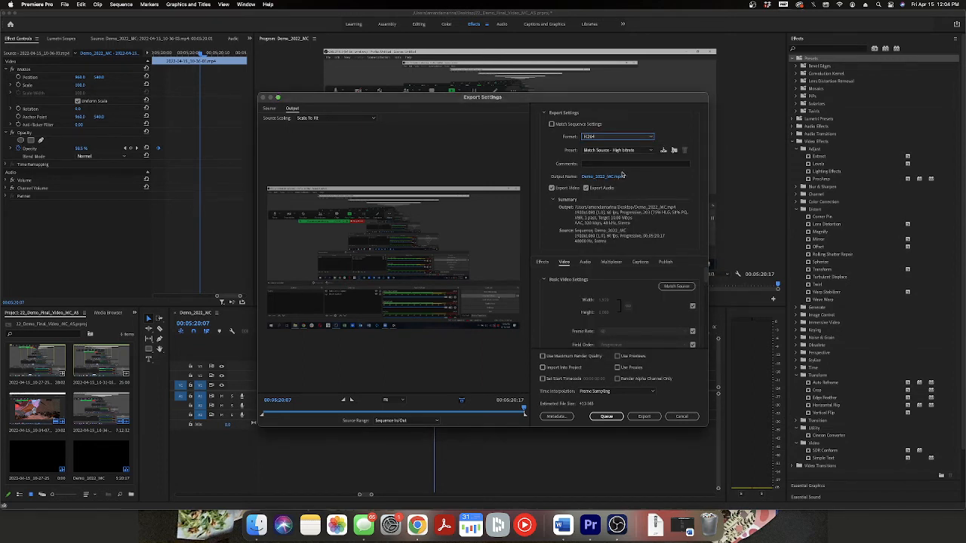
Check the video and audio export settings, and export the sequence immediately as Demo_2022_MC.mp4.
scroll(623, 293, "down", 5)
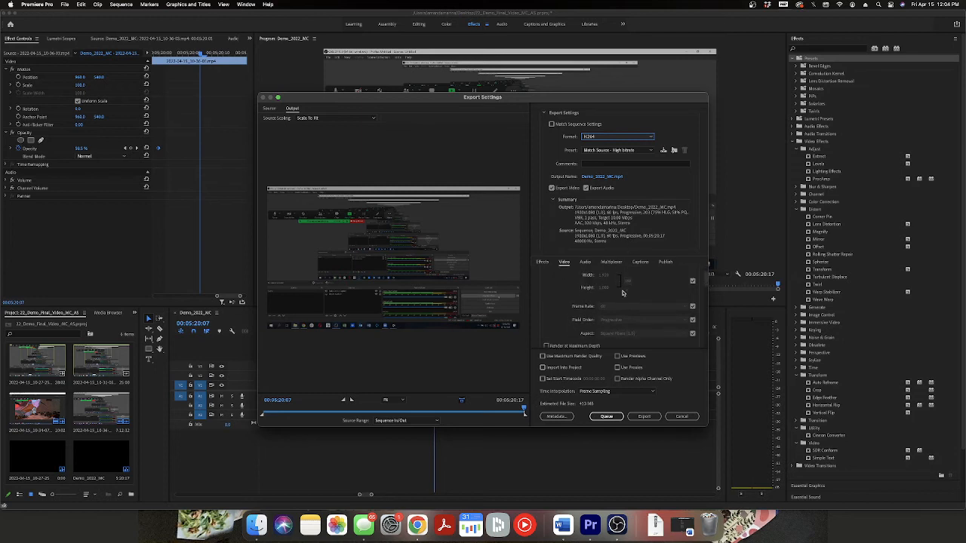
scroll(622, 293, "up", 5)
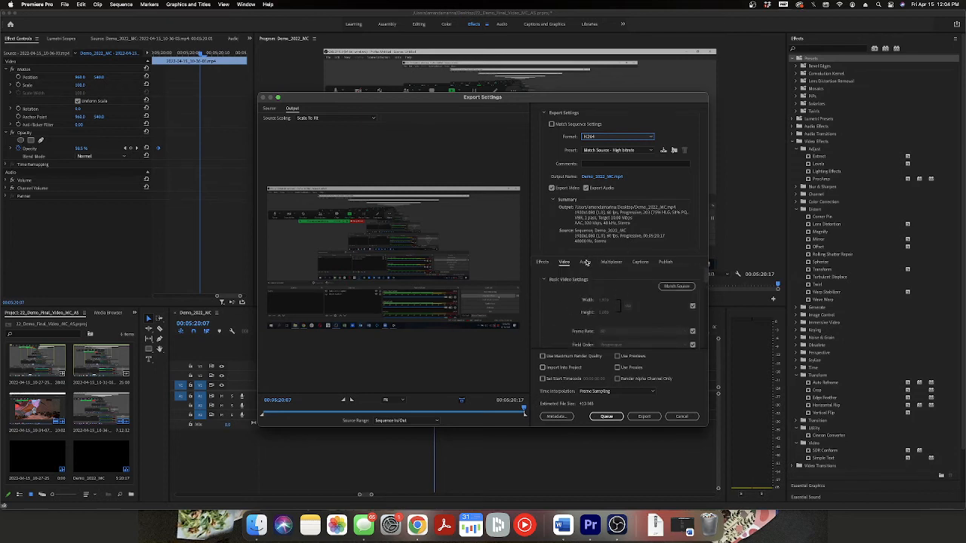
left_click(585, 261)
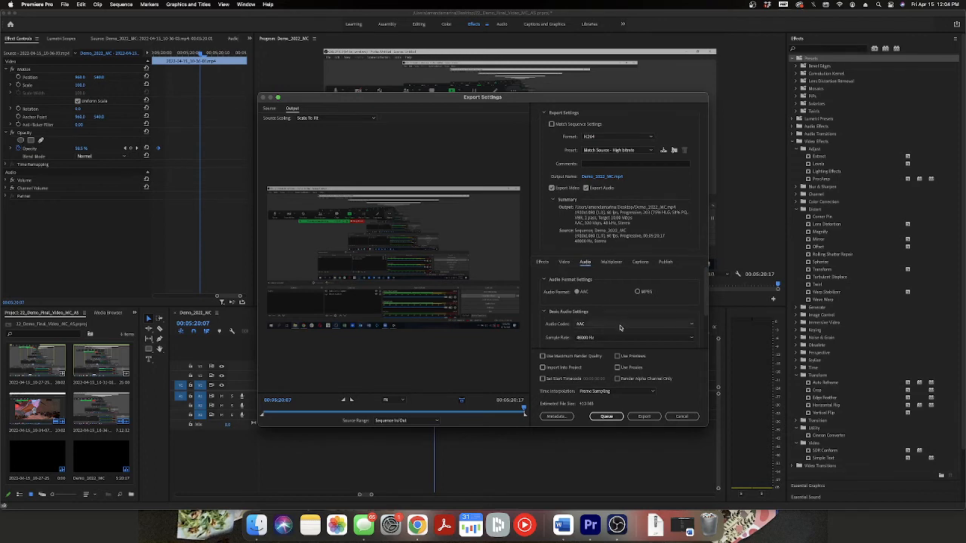
left_click(632, 416)
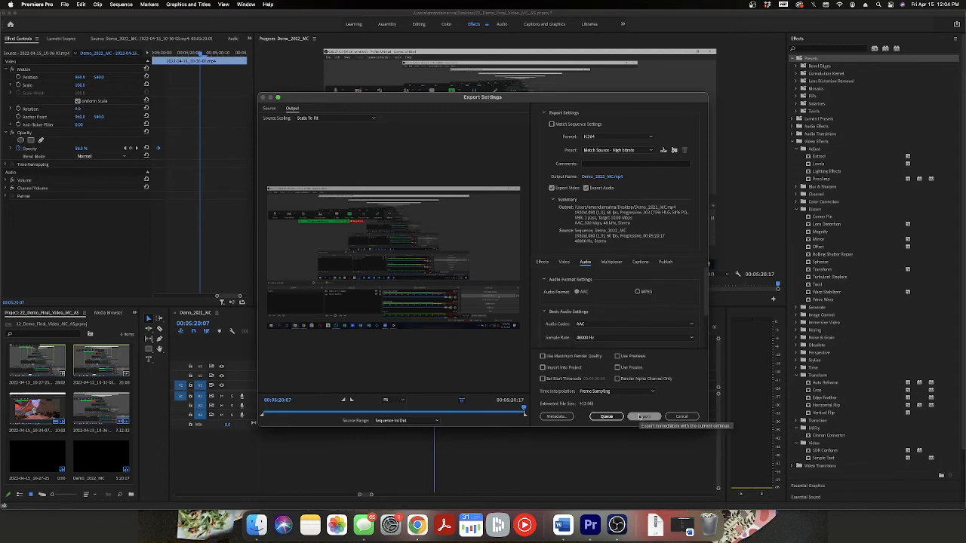
left_click(640, 417)
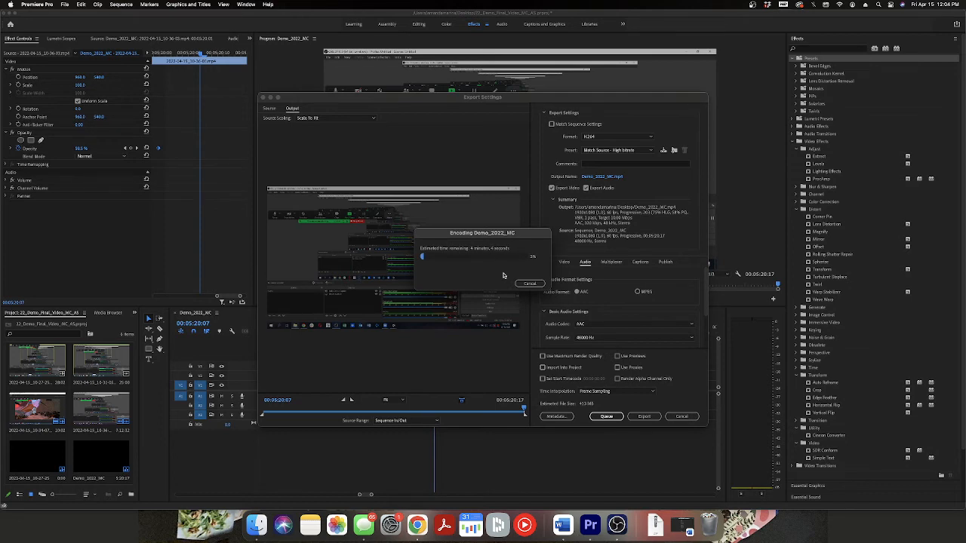
Switch to OBS, detach the Controls dock and re-dock it as a group with Scene Transitions.
left_click(616, 524)
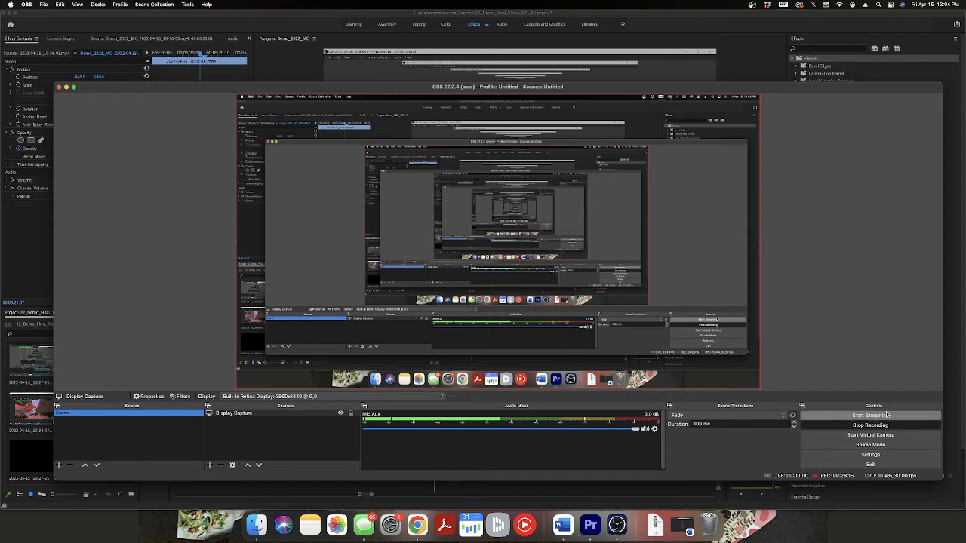
left_click(803, 407)
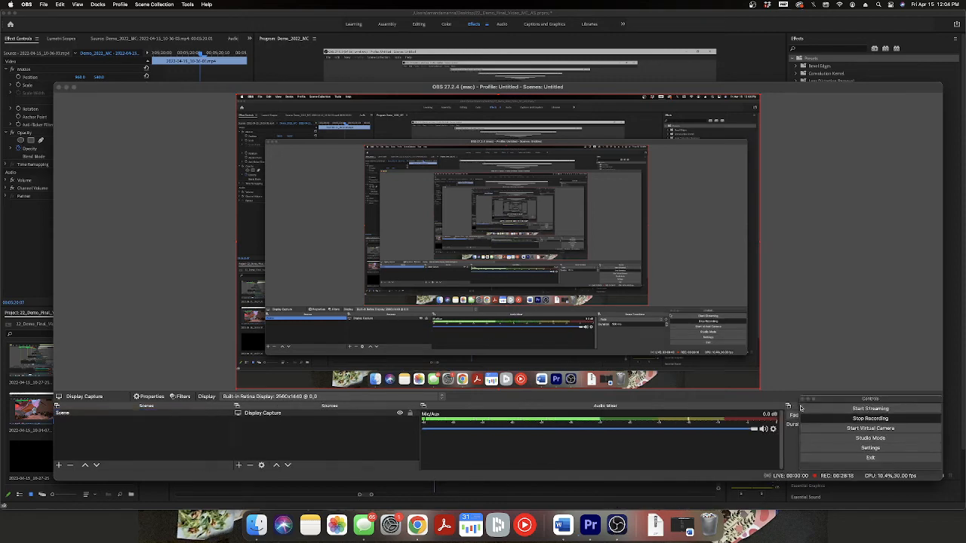
mouse_move(835, 400)
left_mouse_down()
mouse_move(661, 445)
mouse_move(822, 402)
left_mouse_up()
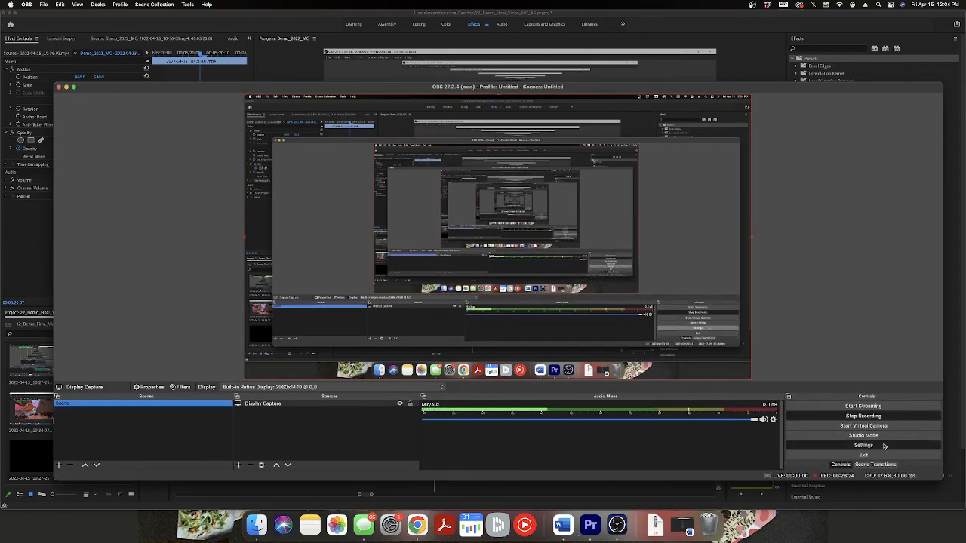
Open the OBS settings and look through the General options, from Output and Source Alignment Snapping down to Multiview.
left_click(863, 445)
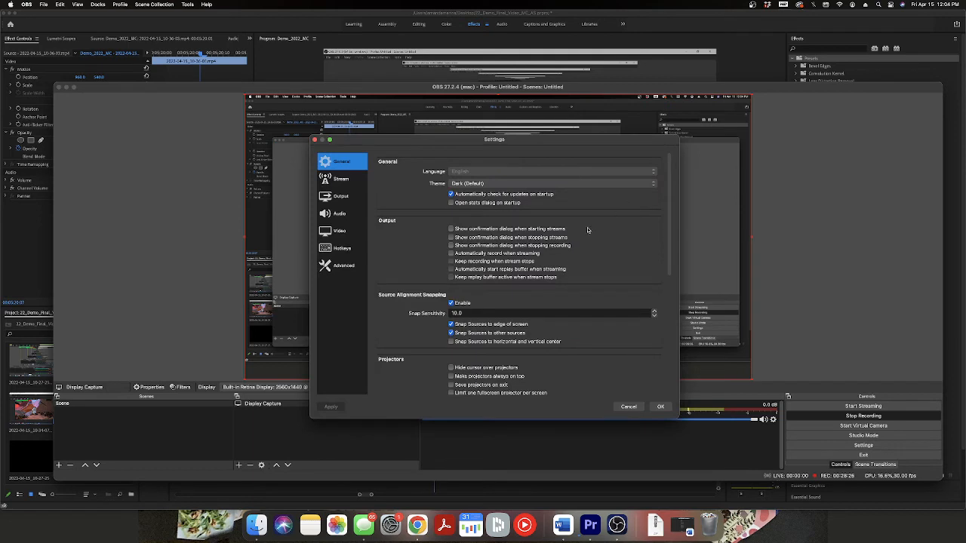
scroll(609, 358, "down", 6)
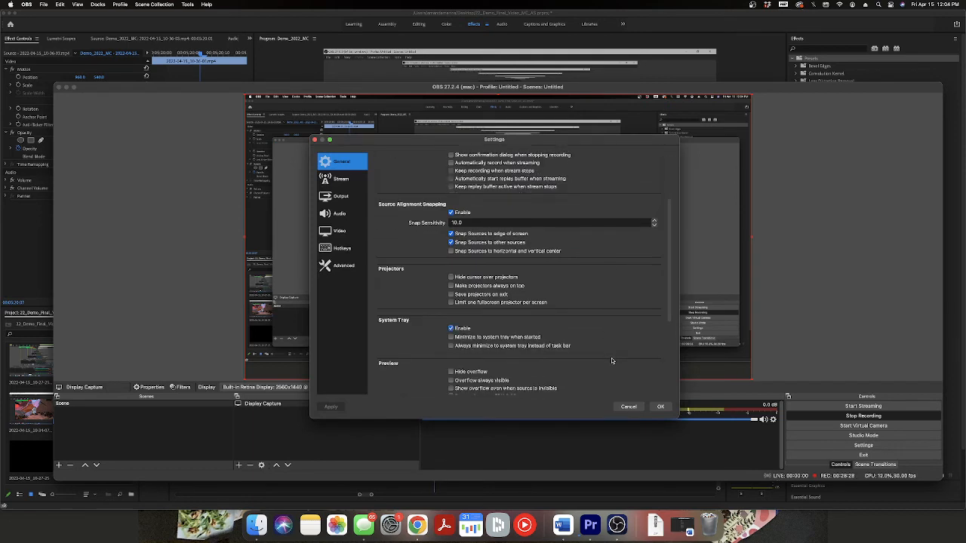
scroll(612, 361, "down", 1)
scroll(612, 361, "up", 6)
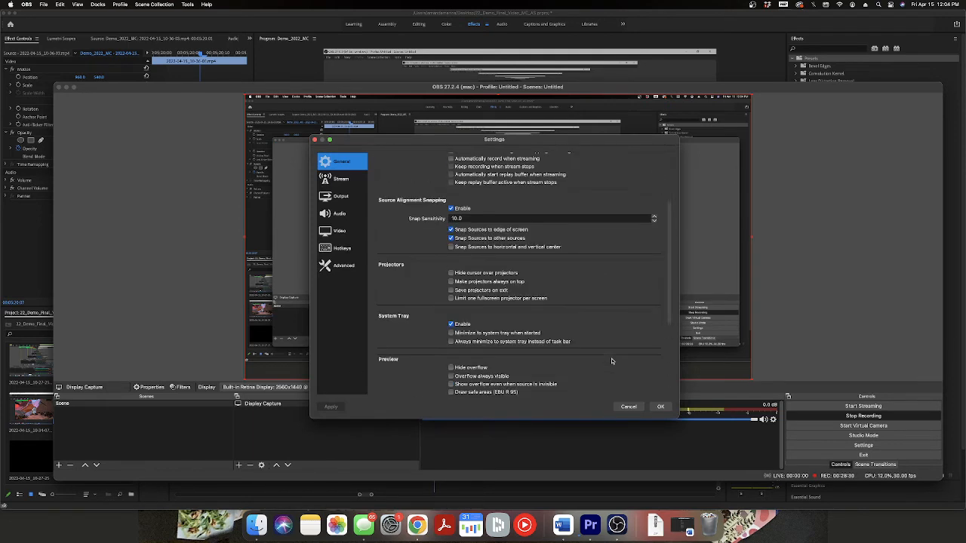
scroll(612, 361, "up", 2)
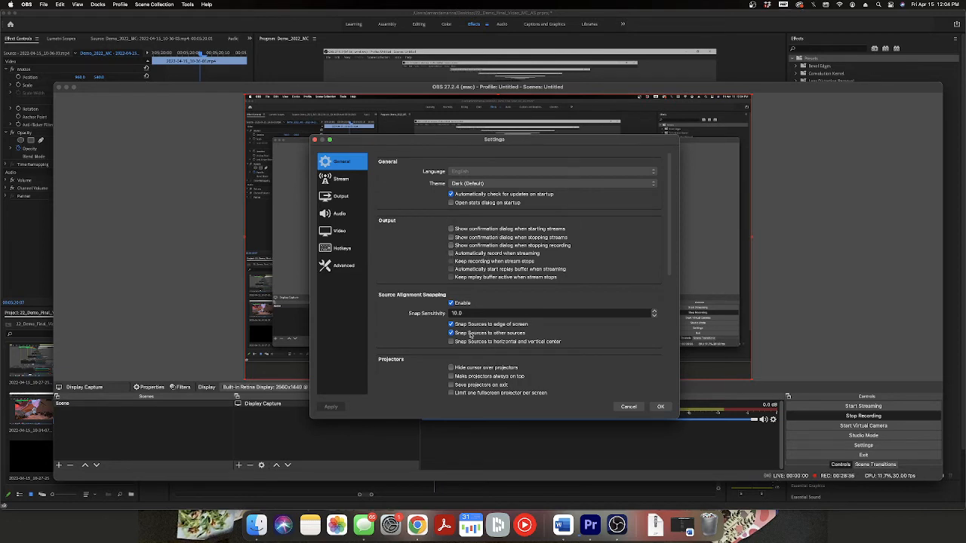
scroll(546, 383, "down", 2)
scroll(545, 383, "down", 4)
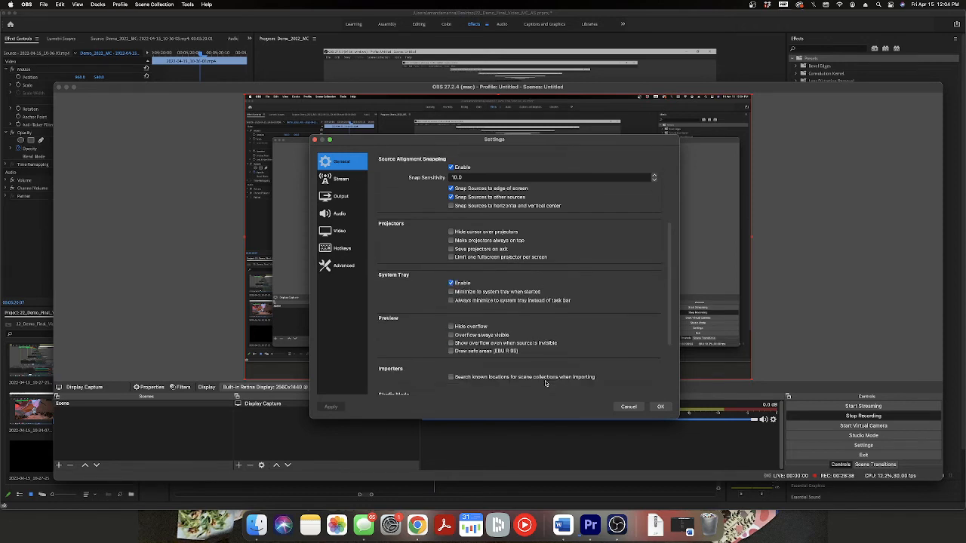
scroll(546, 384, "down", 4)
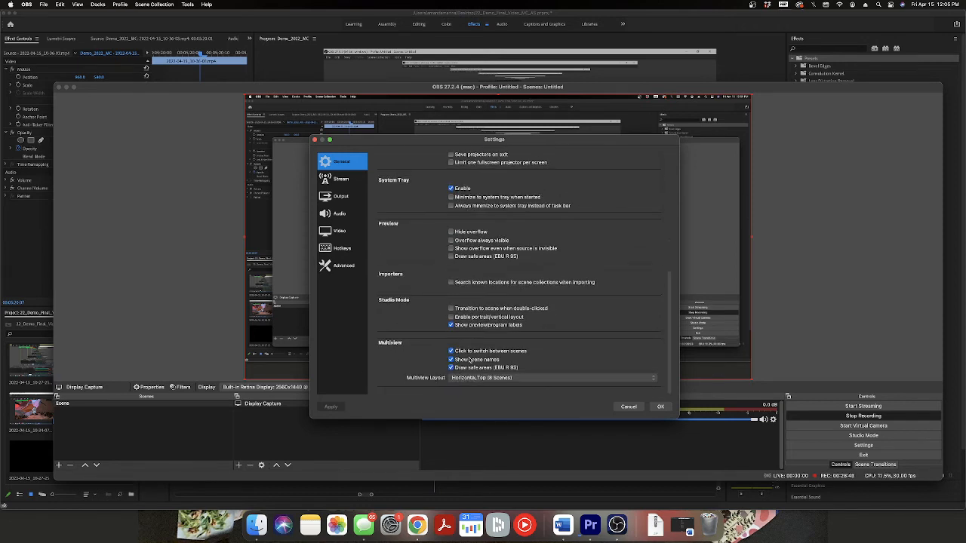
Look through the Video, Output, Audio and Advanced settings, return to the General options and close the settings.
scroll(487, 342, "up", 10)
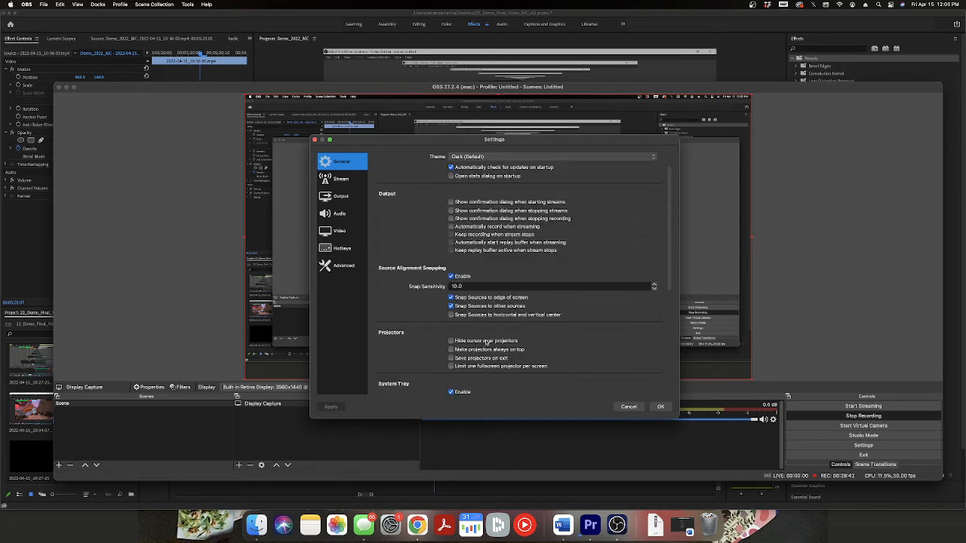
left_click(341, 231)
left_click(341, 196)
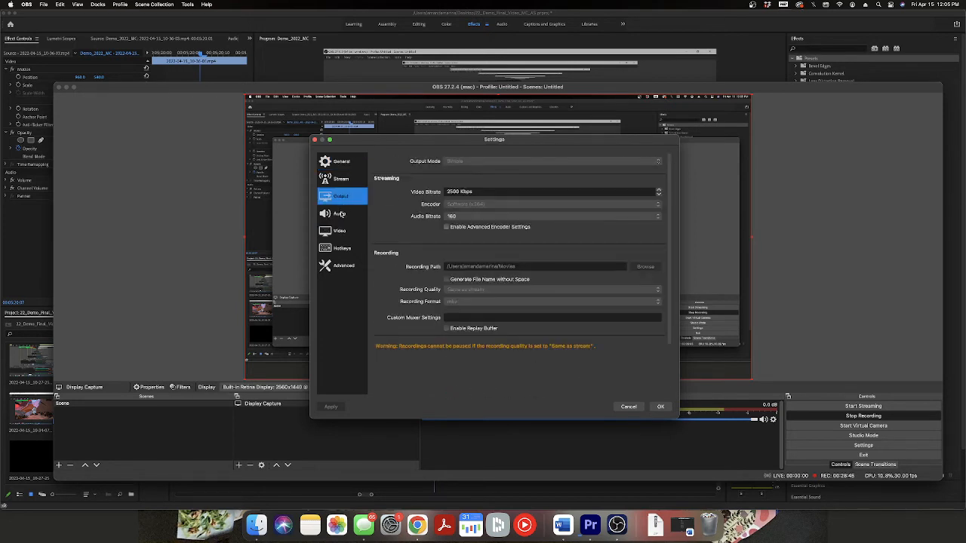
left_click(340, 215)
left_click(343, 265)
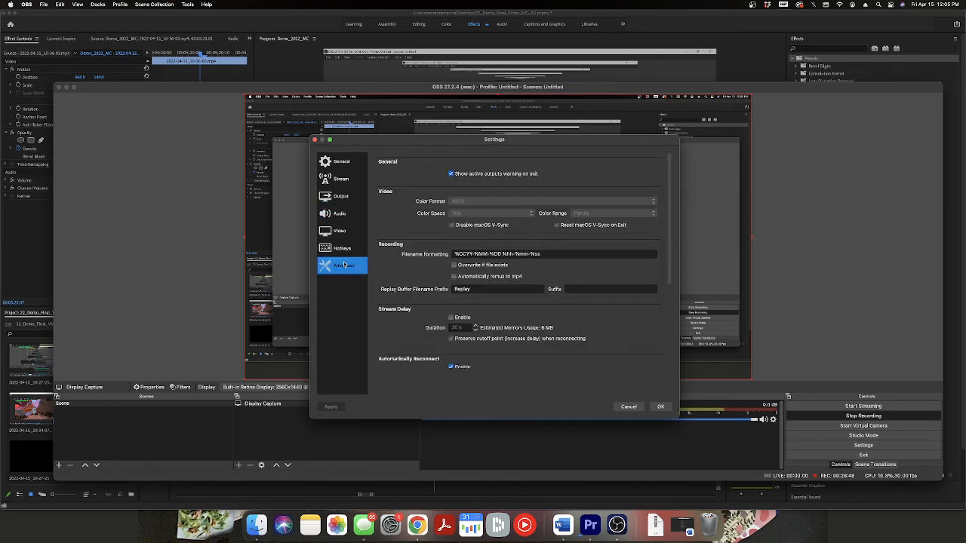
left_click(342, 162)
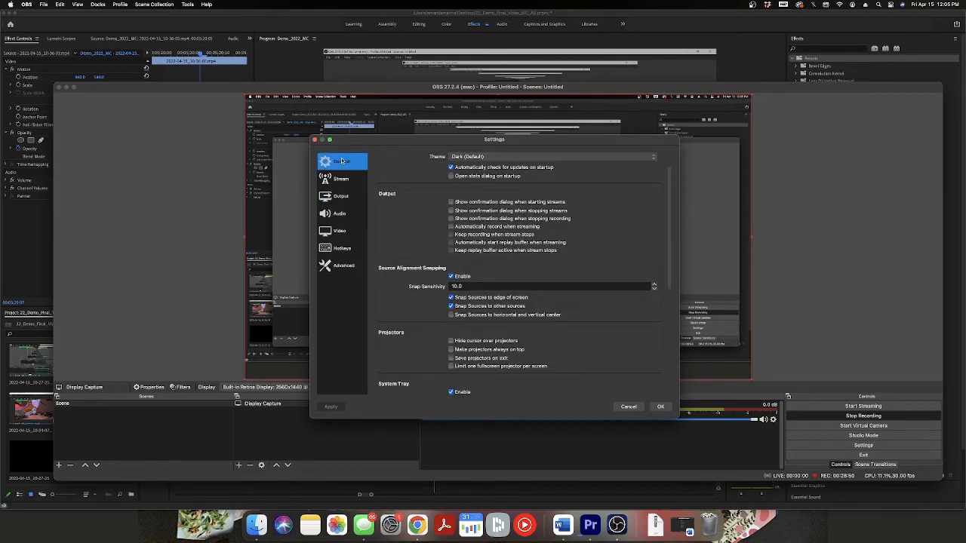
left_click(661, 407)
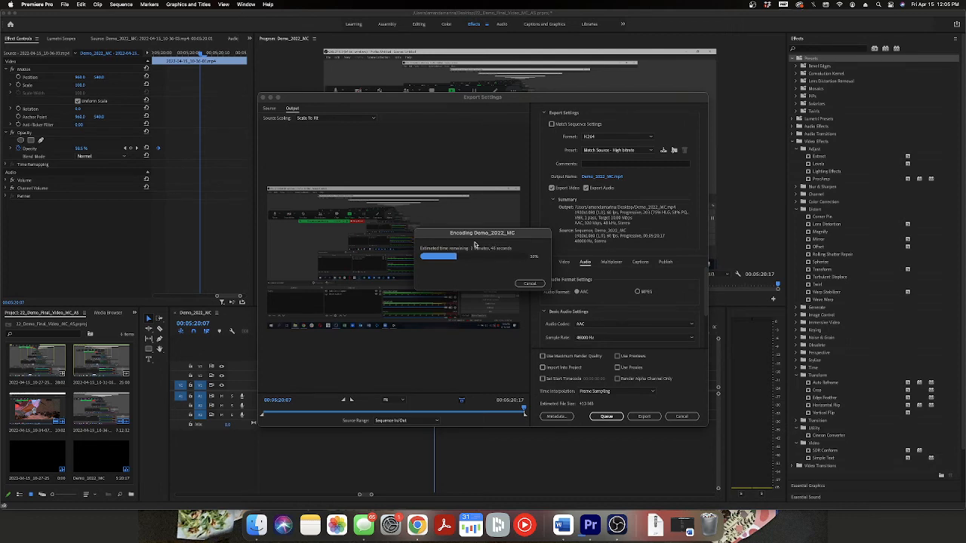
Switch to OBS, mute the Mic/Aux source and return to Premiere Pro while the export is encoding.
left_click(617, 525)
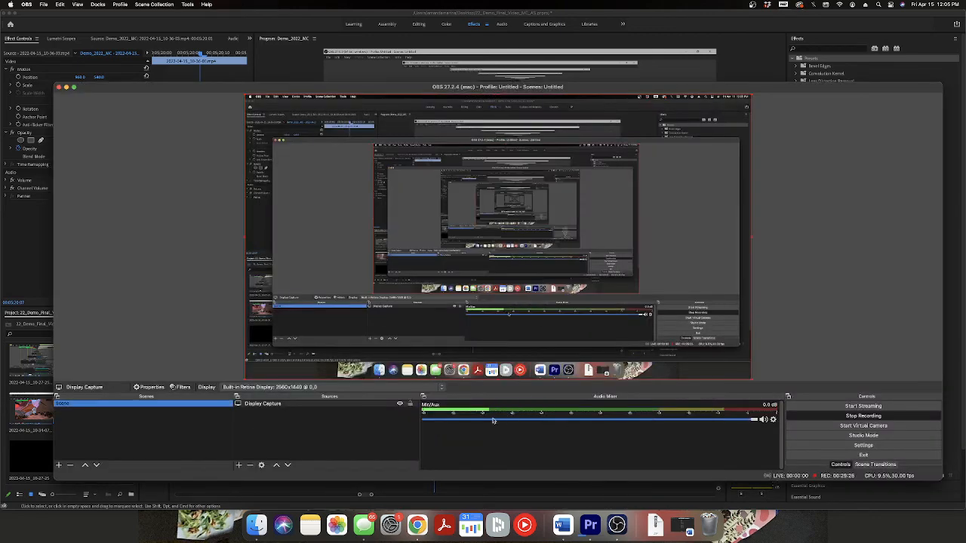
left_click(762, 421)
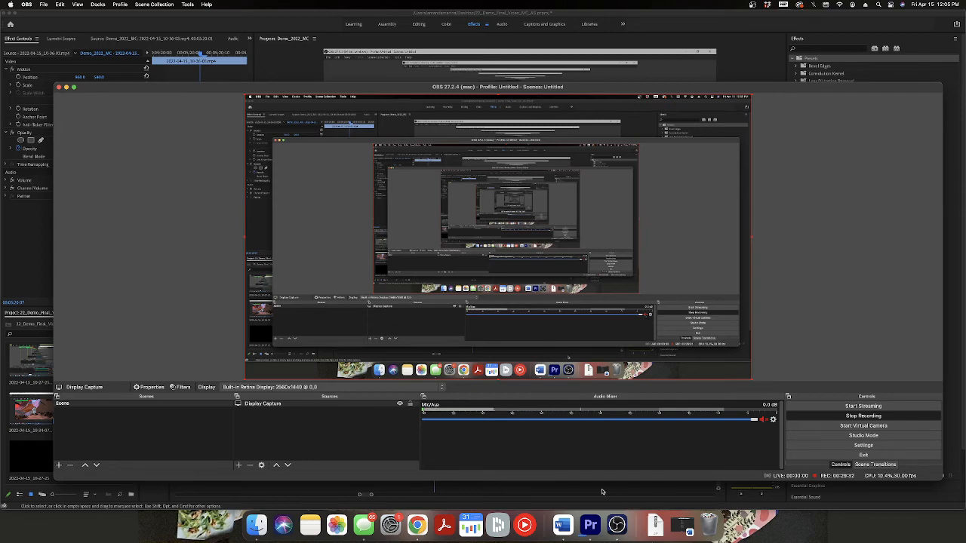
left_click(576, 493)
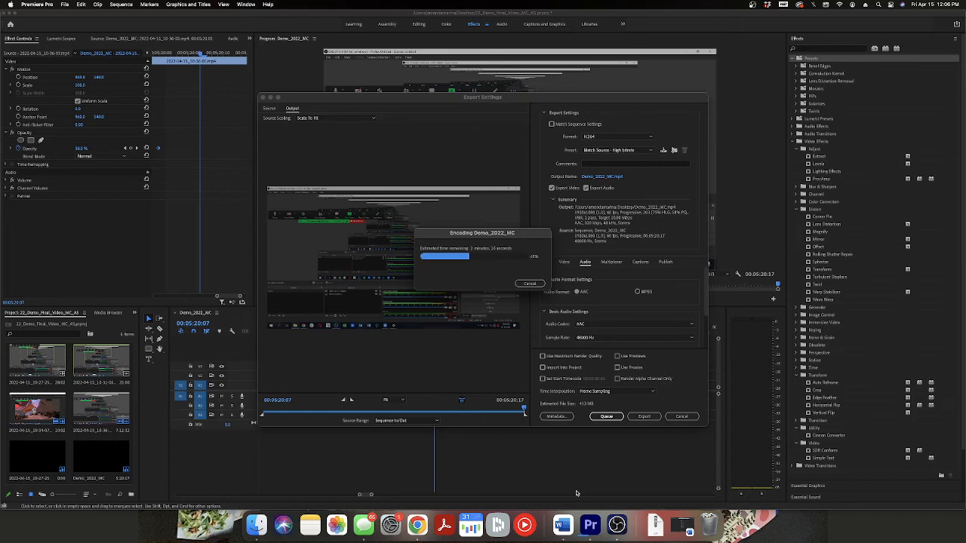
Check the encoding progress in Premiere Pro, unmute the Mic/Aux source in OBS and return to the Premiere Pro project.
left_click(617, 526)
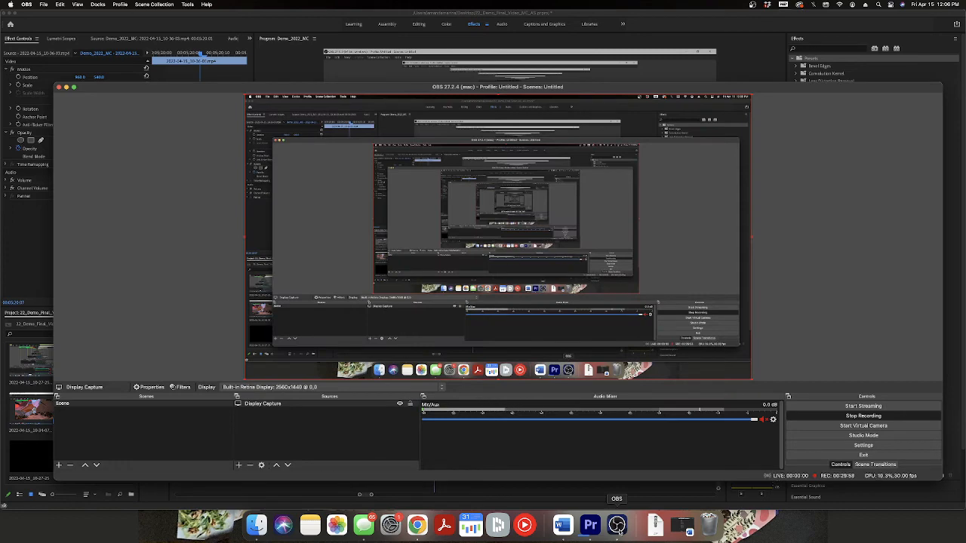
left_click(585, 529)
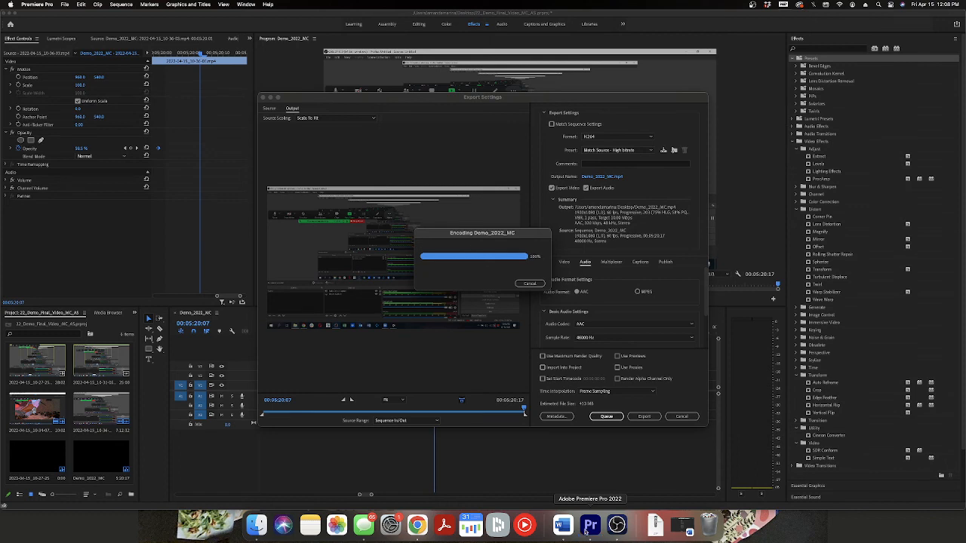
left_click(620, 519)
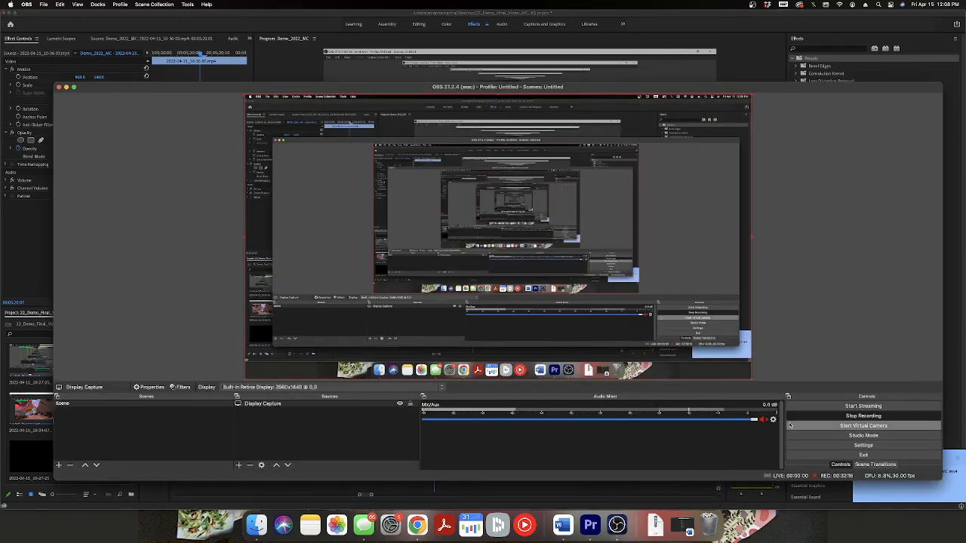
left_click(762, 419)
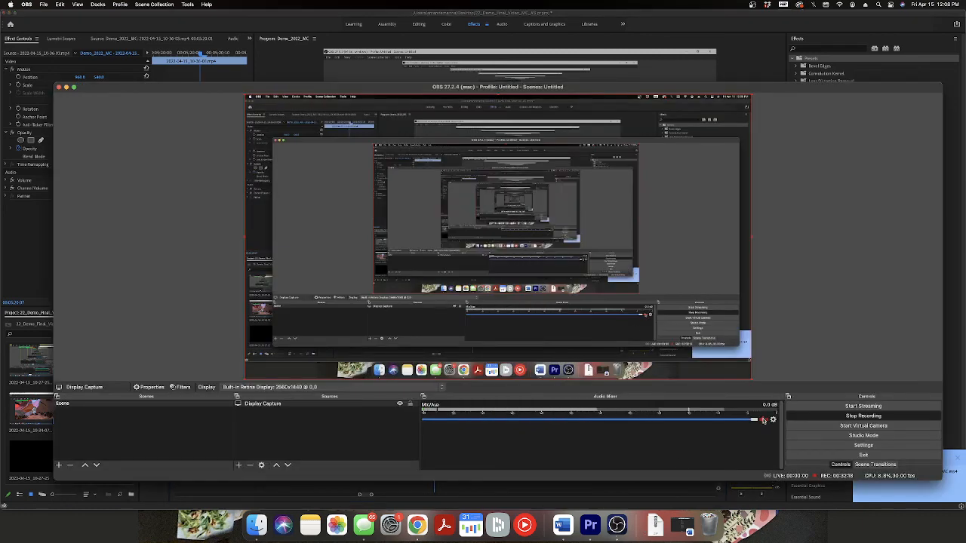
left_click(955, 431)
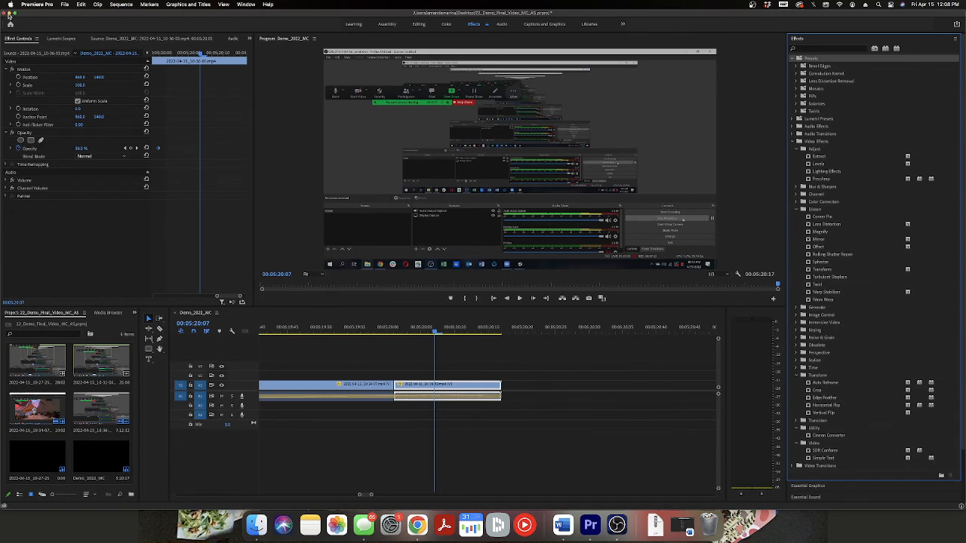
Save the Premiere Pro project and minimize its window.
left_click(67, 4)
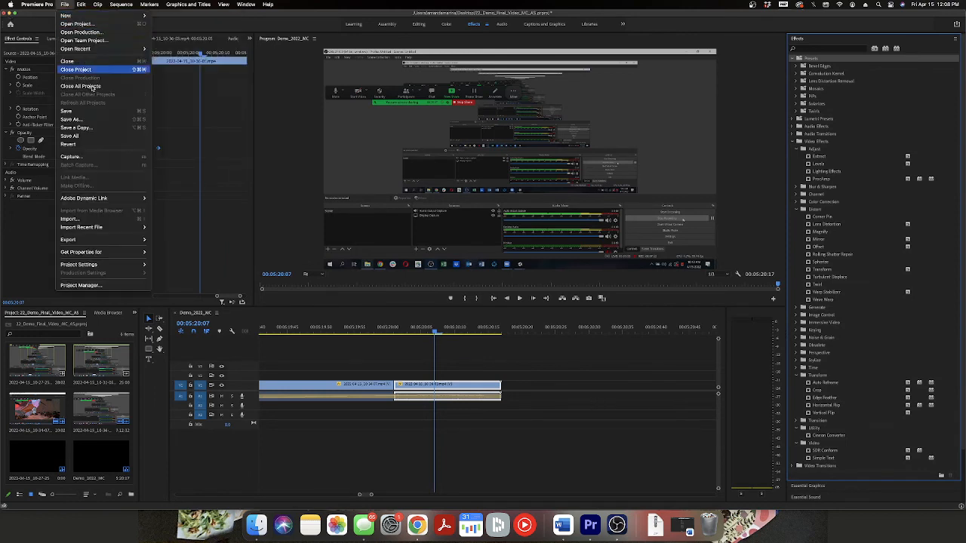
left_click(68, 111)
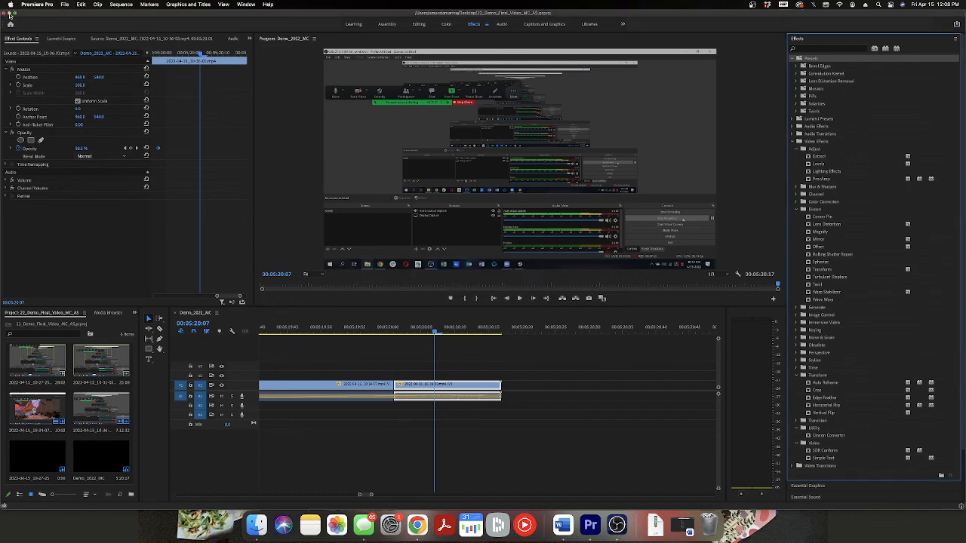
left_click(10, 15)
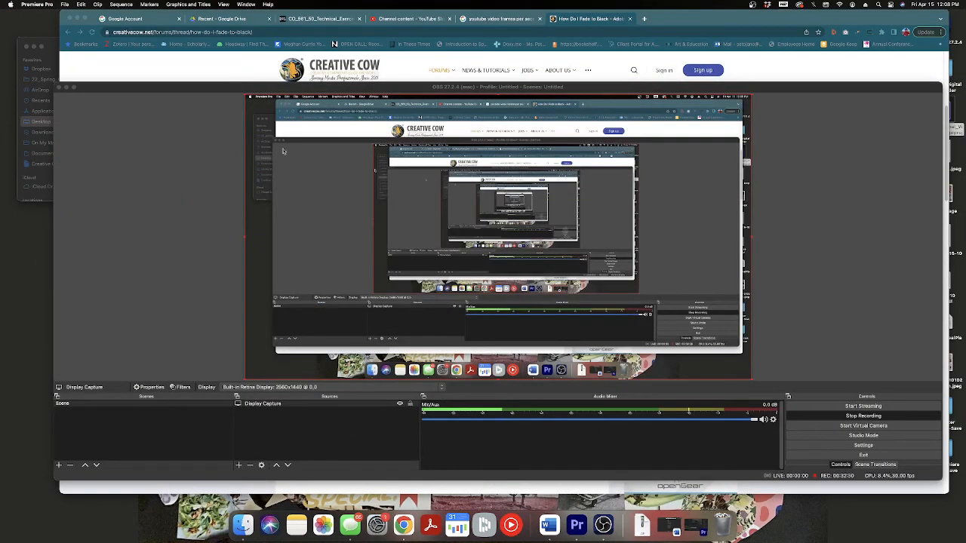
Minimize the browser window and move the OBS window aside to uncover the files on the desktop.
left_click(77, 17)
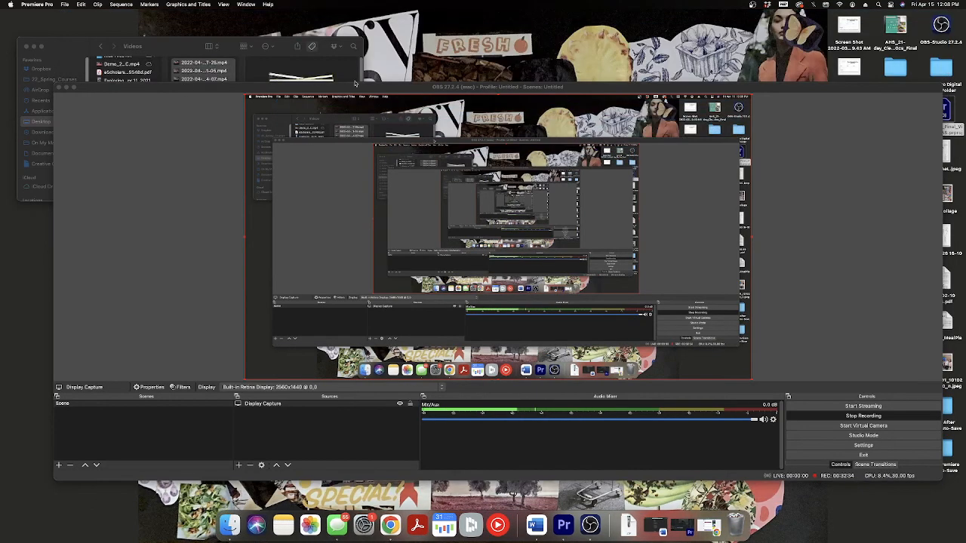
left_click(216, 54)
left_click_drag(453, 87, 295, 49)
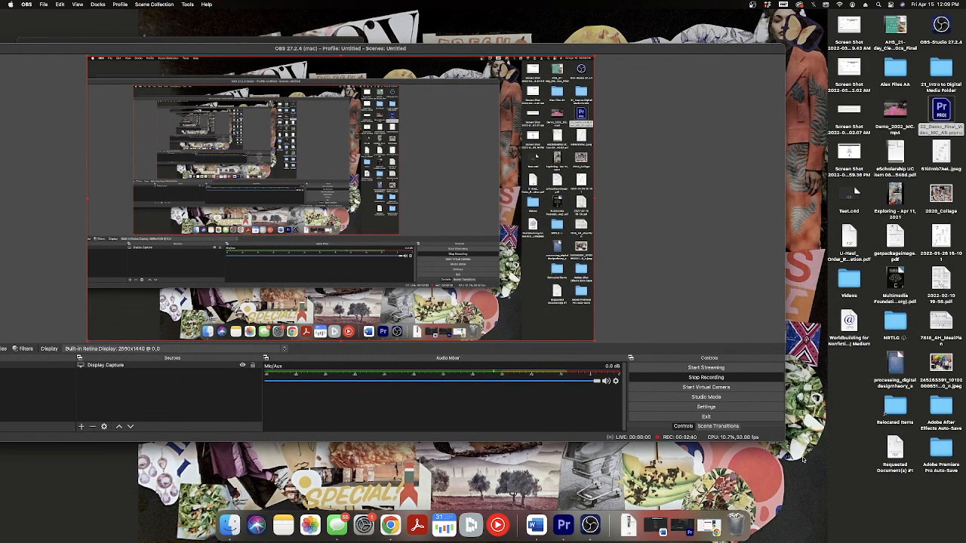
Open the exported Demo_2022_MC.mp4 from the desktop in QuickTime Player, play its opening and rewind to the start.
left_click(893, 111)
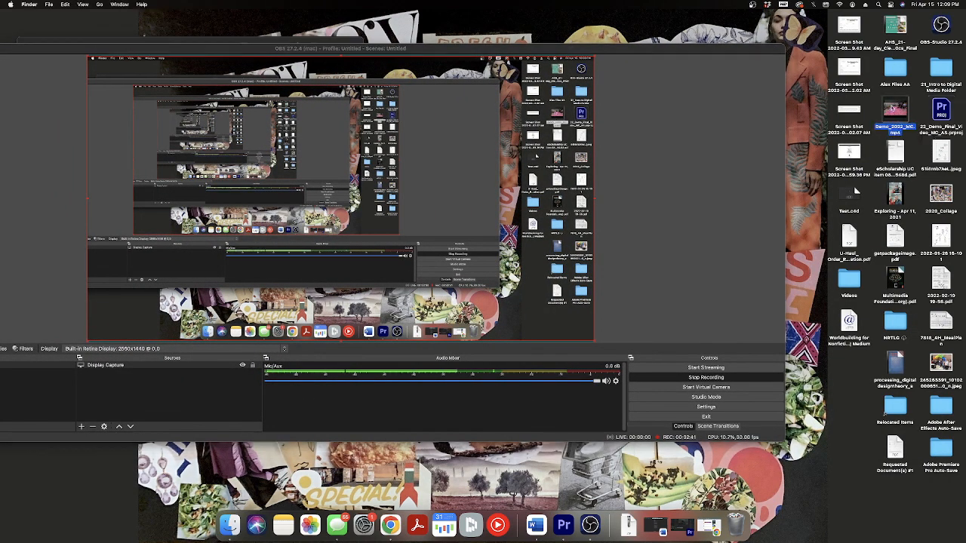
double_click(896, 112)
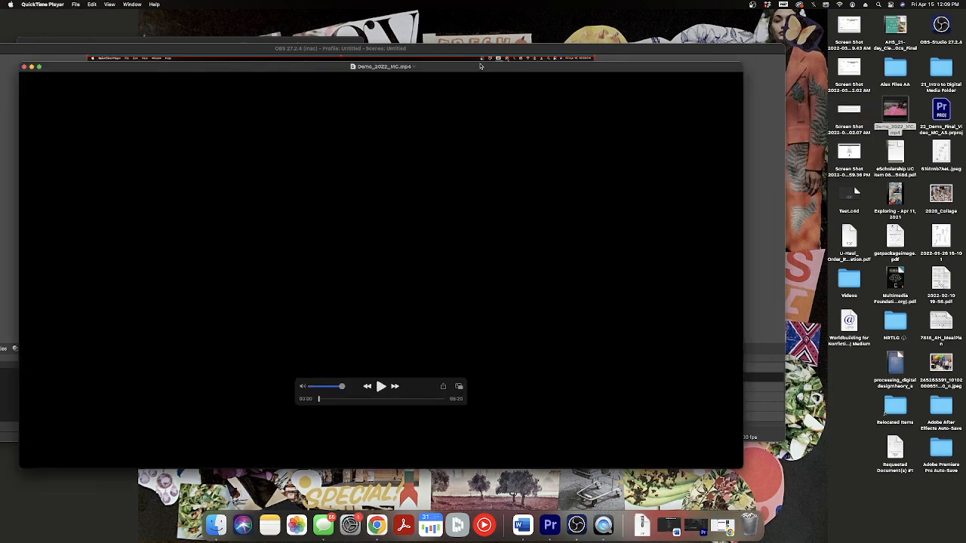
left_click_drag(480, 66, 538, 56)
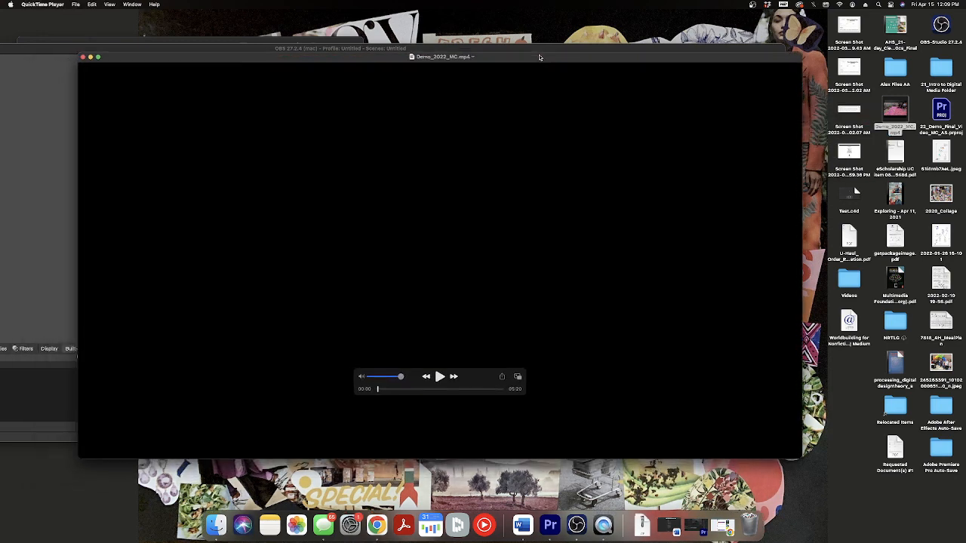
left_click(440, 377)
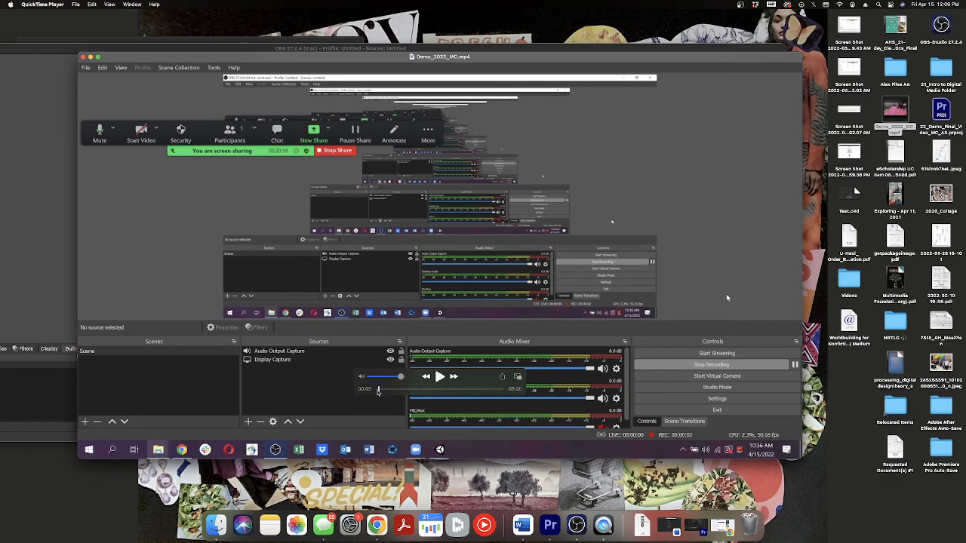
left_click_drag(379, 389, 373, 390)
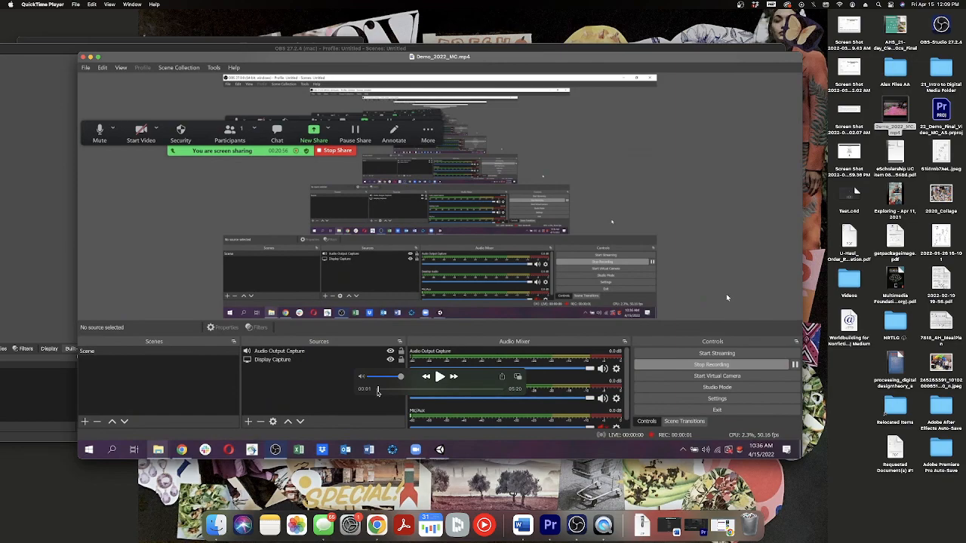
Skip to about 03:52 in the video, watch it through to the closing fade to black, and close the player.
left_click_drag(378, 390, 469, 390)
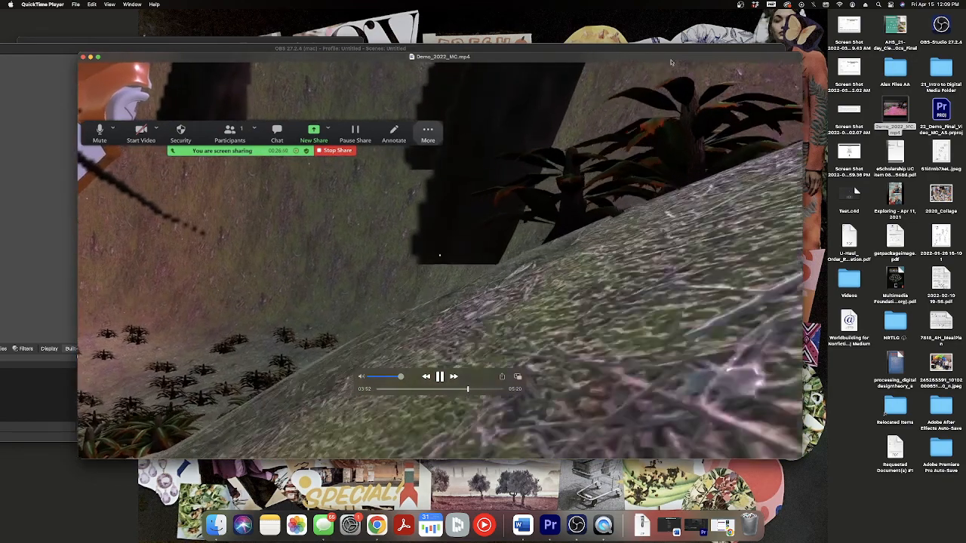
left_click_drag(671, 59, 702, 55)
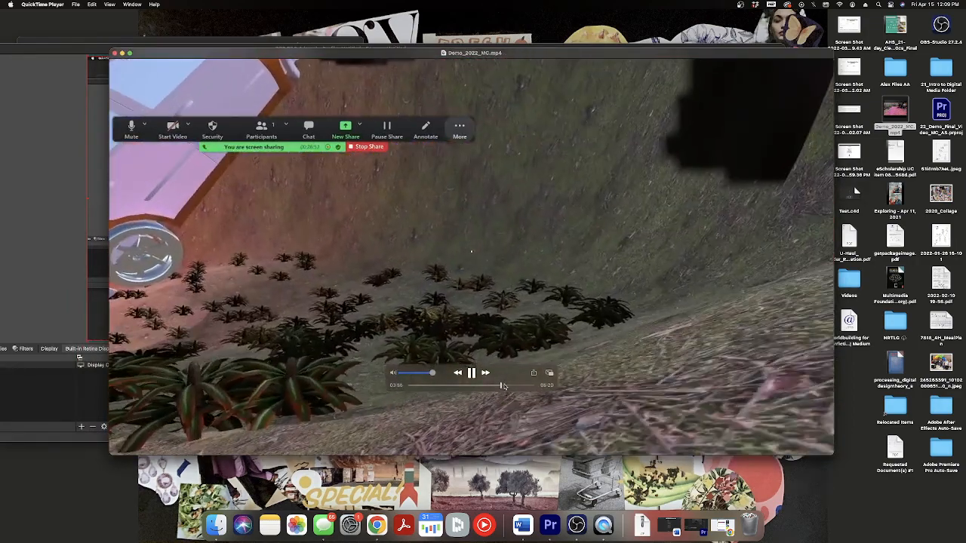
left_click_drag(503, 387, 507, 387)
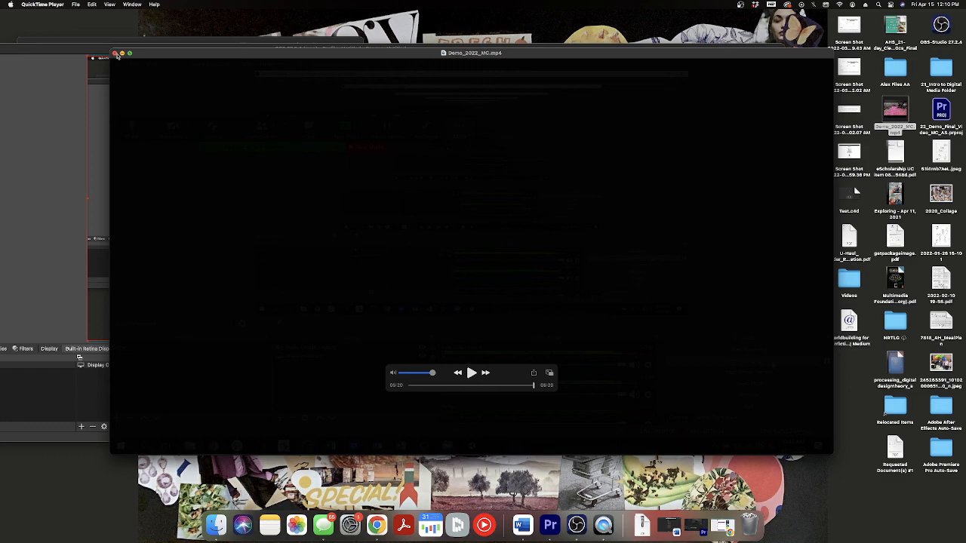
left_click(117, 55)
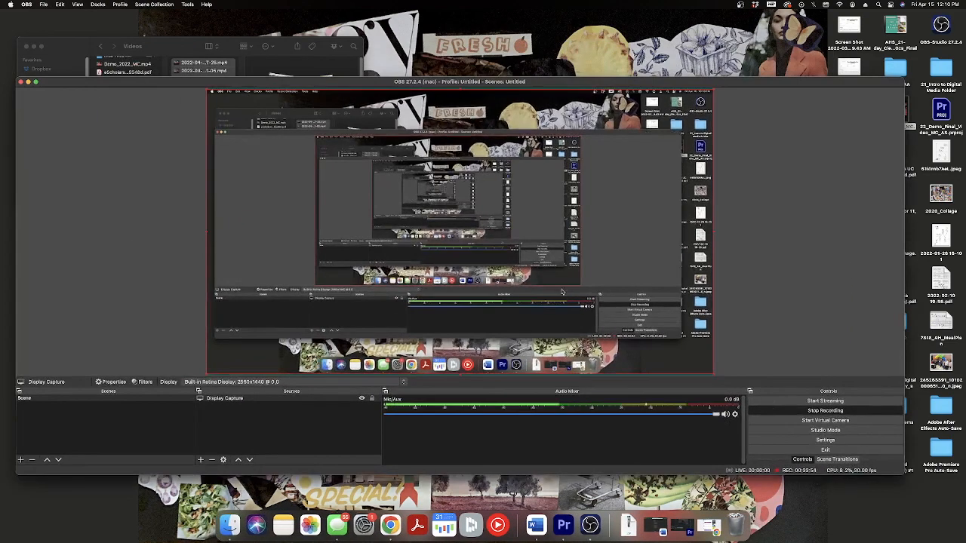